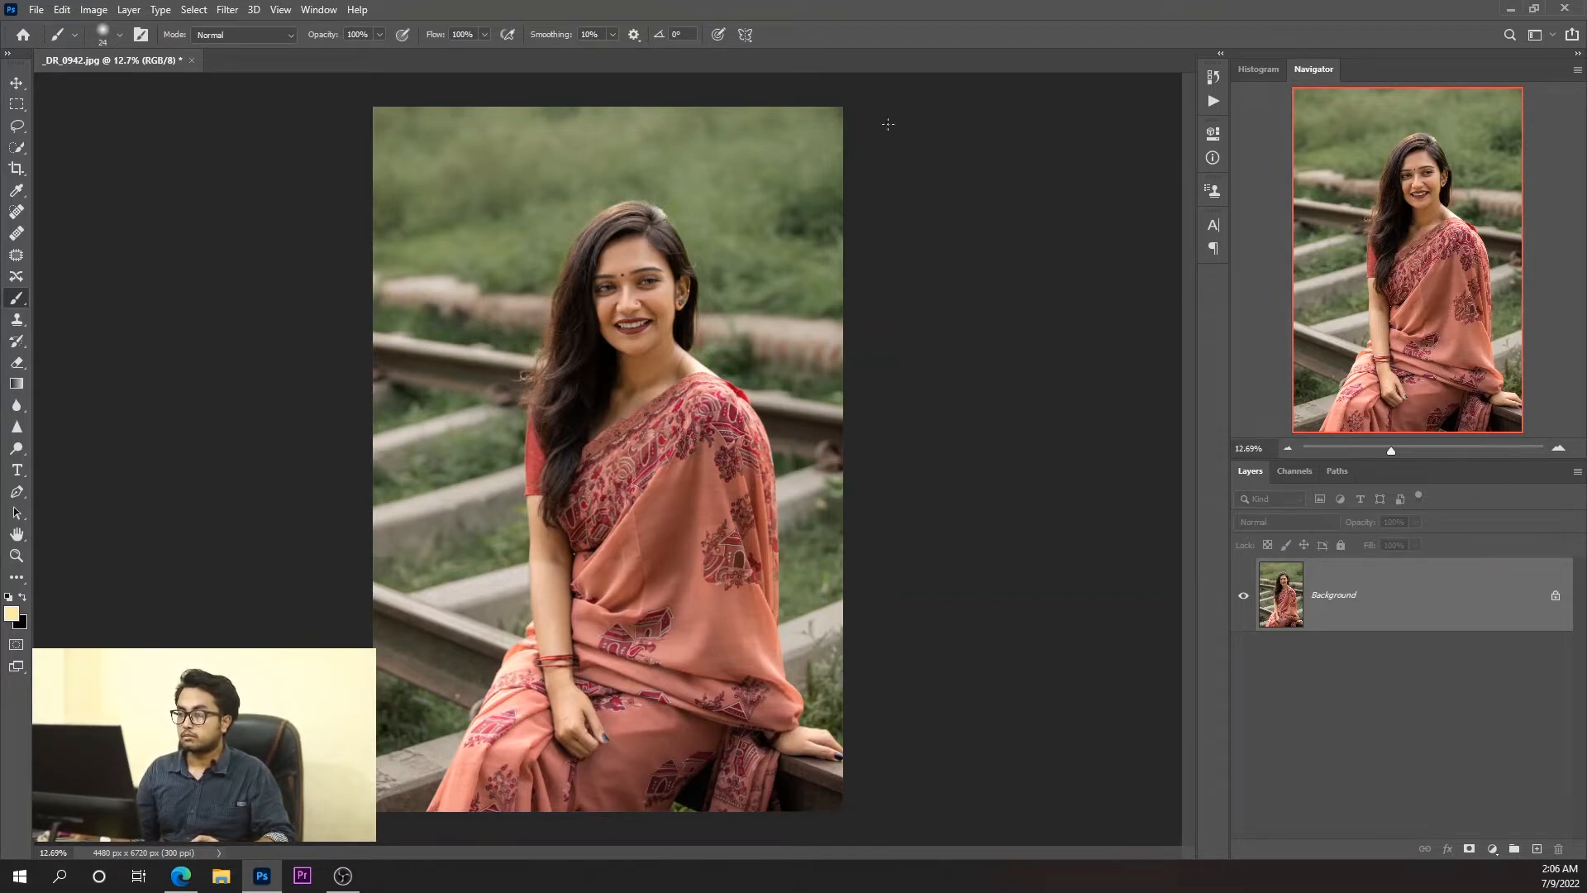
Select the woman with the Quick Selection tool, from her hair down to her hand on the beam.
{"action": "left_click", "coordinate": [16, 83]}
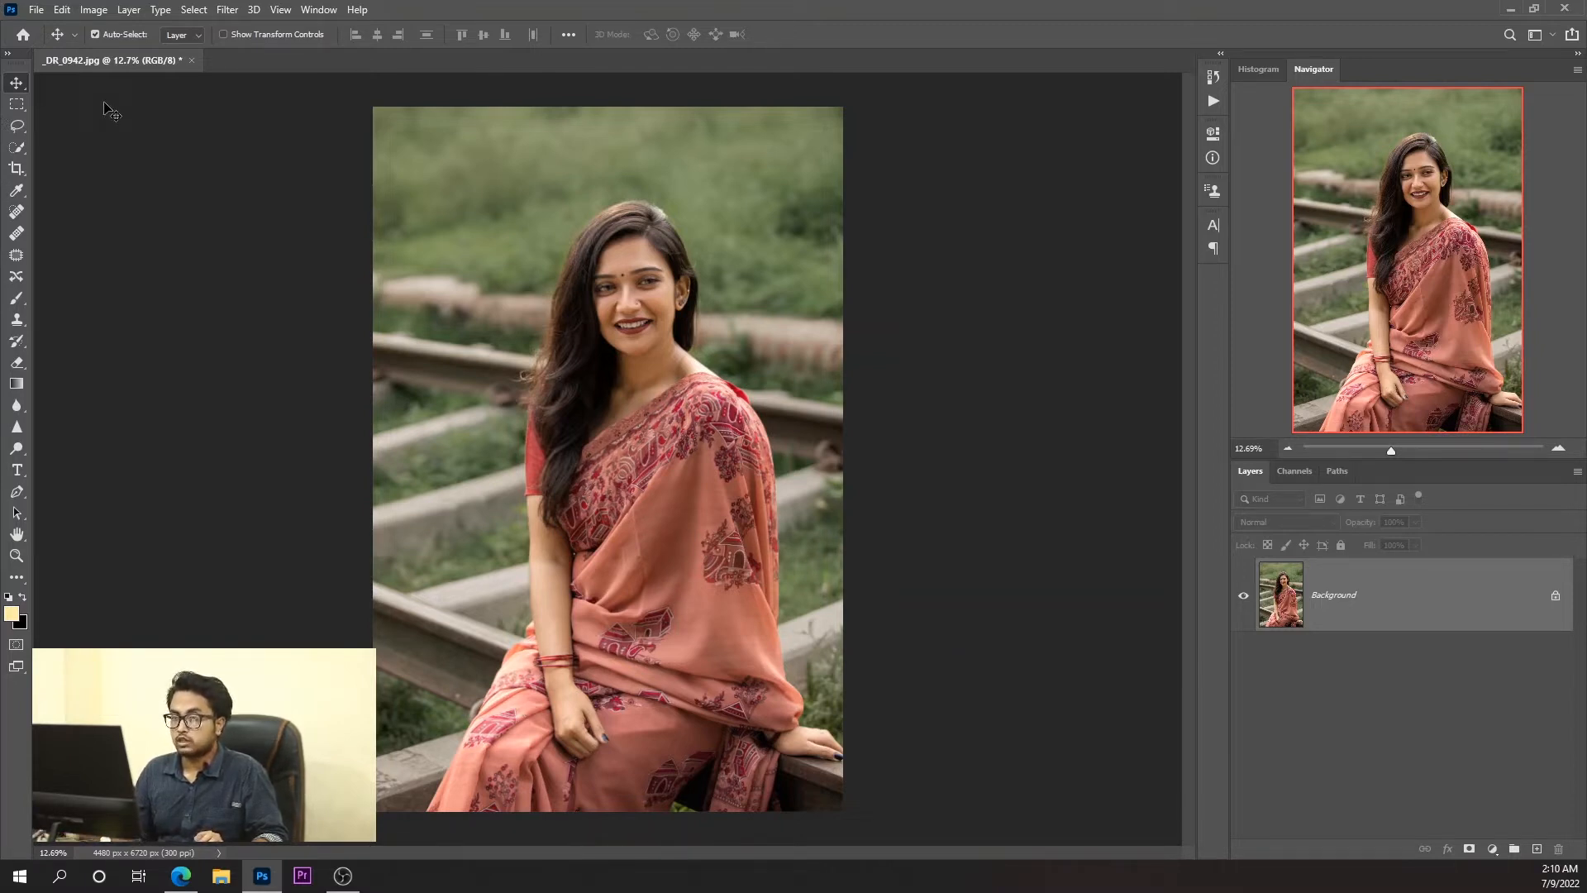
{"action": "left_click", "coordinate": [19, 149]}
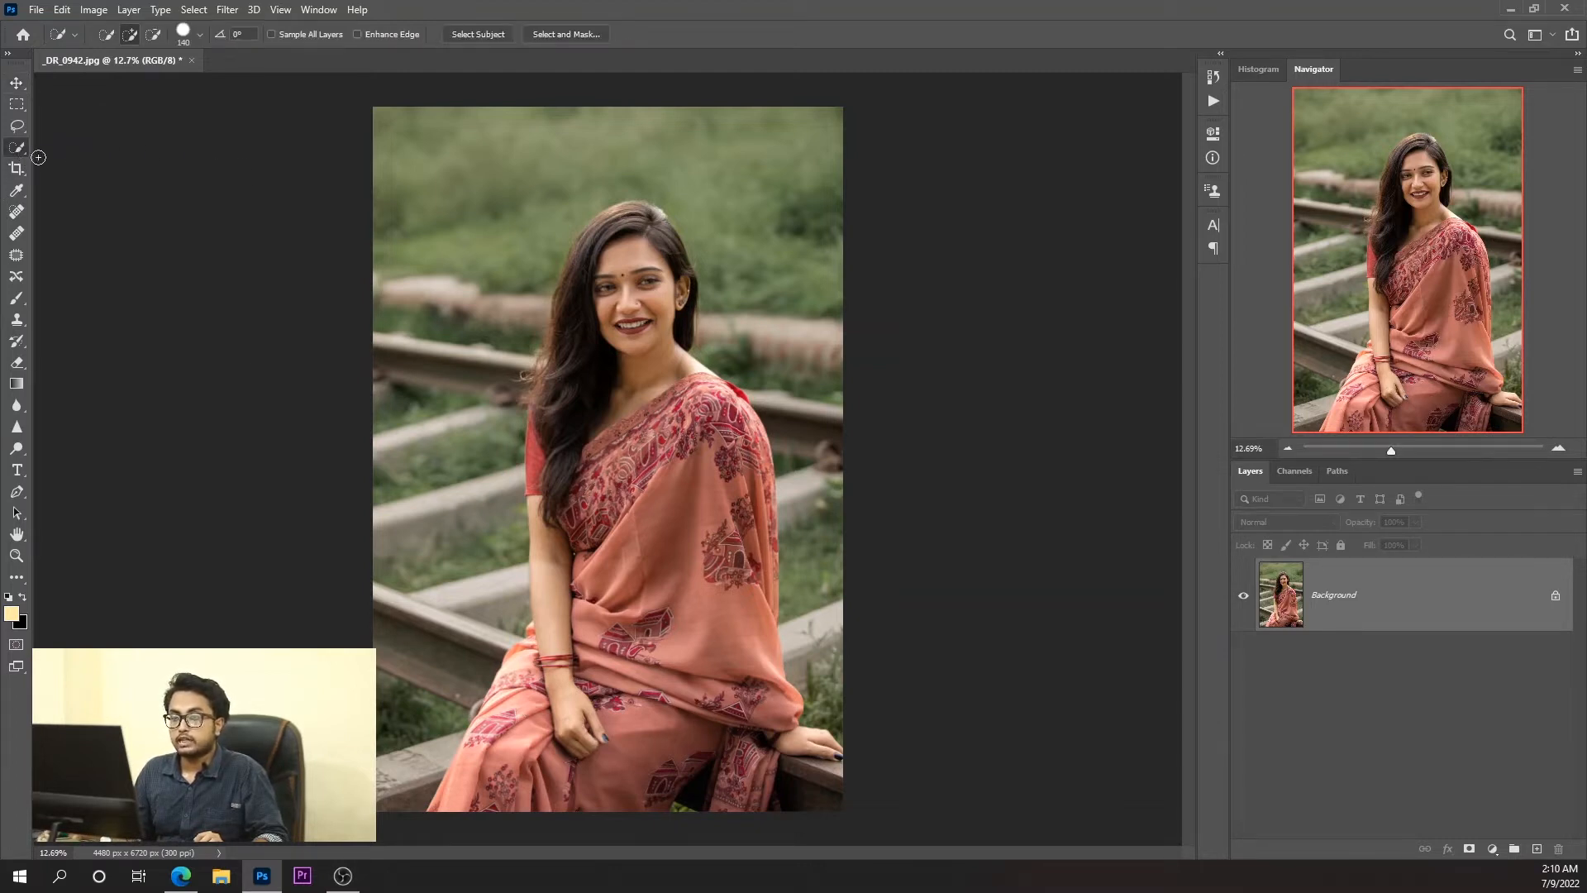
{"action": "right_click", "coordinate": [18, 148]}
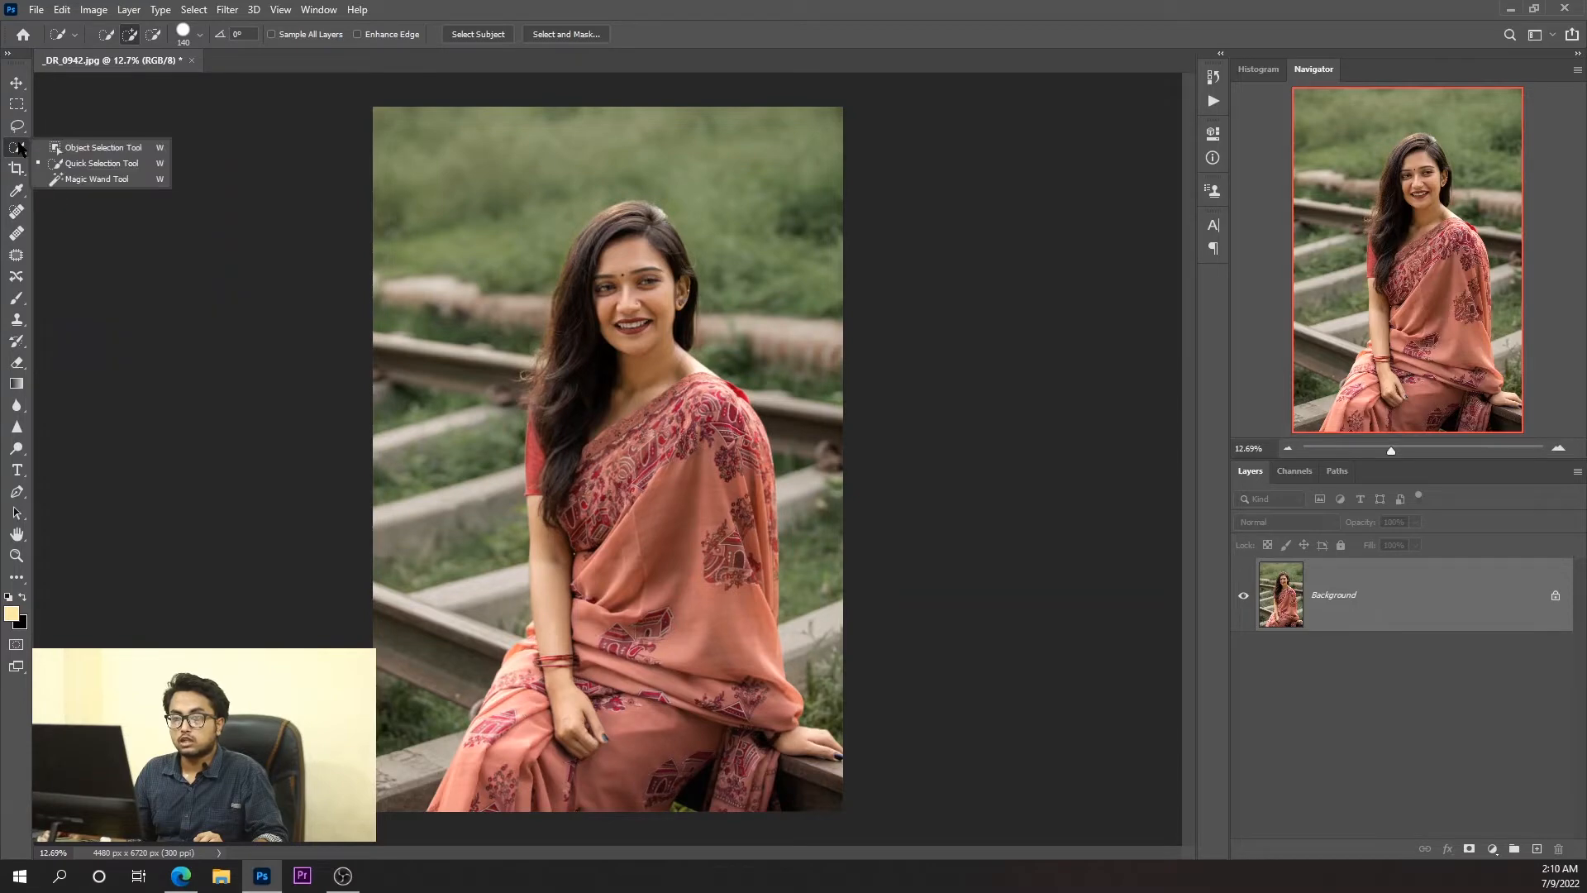
{"action": "left_click", "coordinate": [91, 164]}
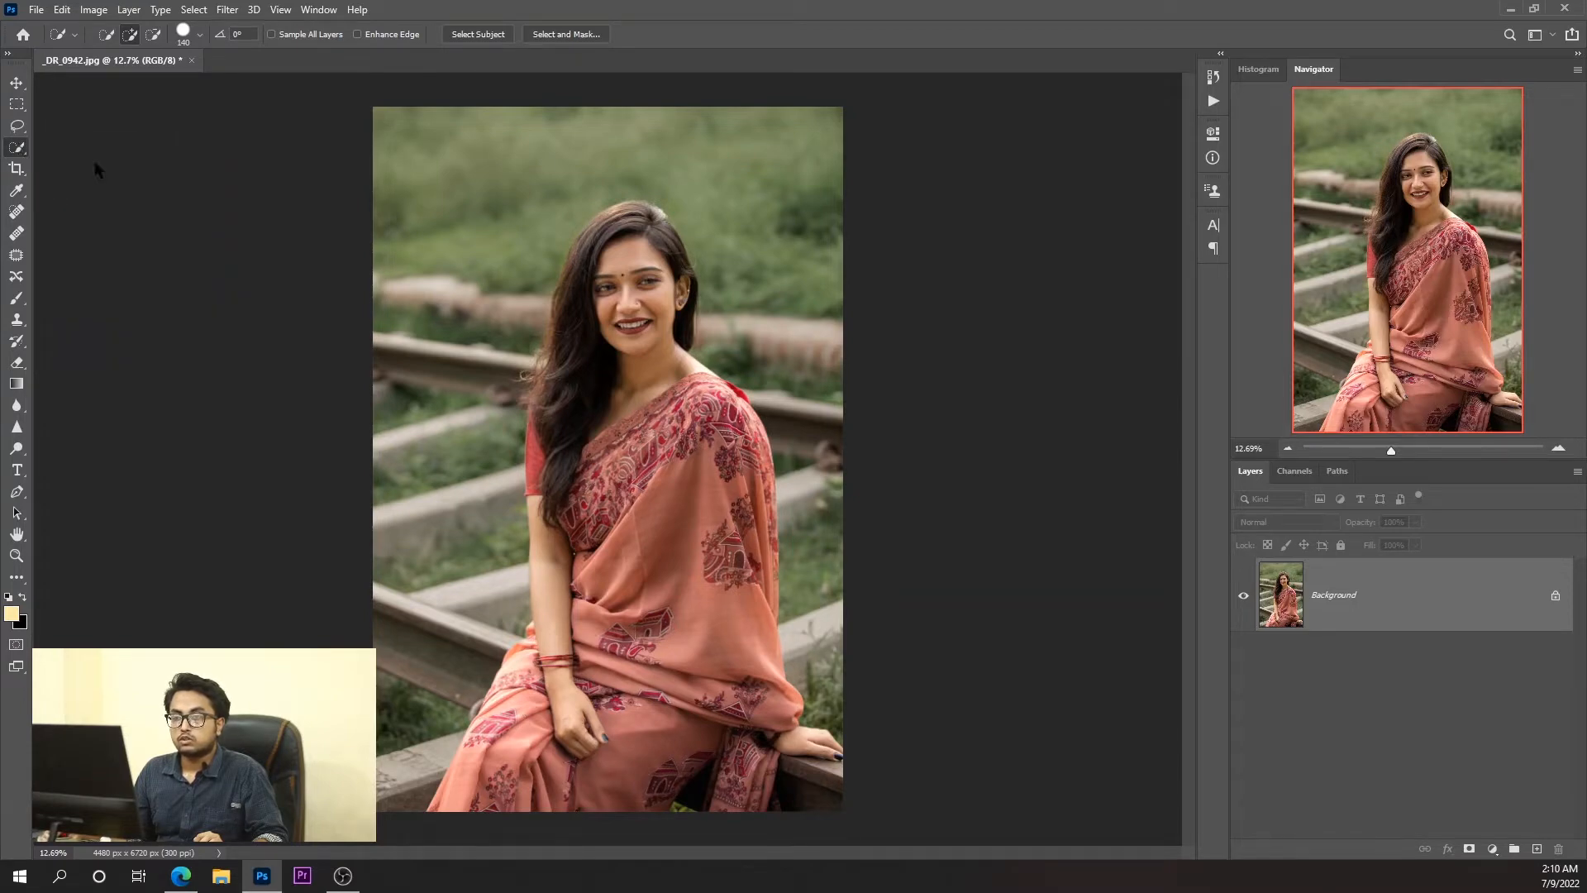
{"action": "right_click", "coordinate": [15, 150]}
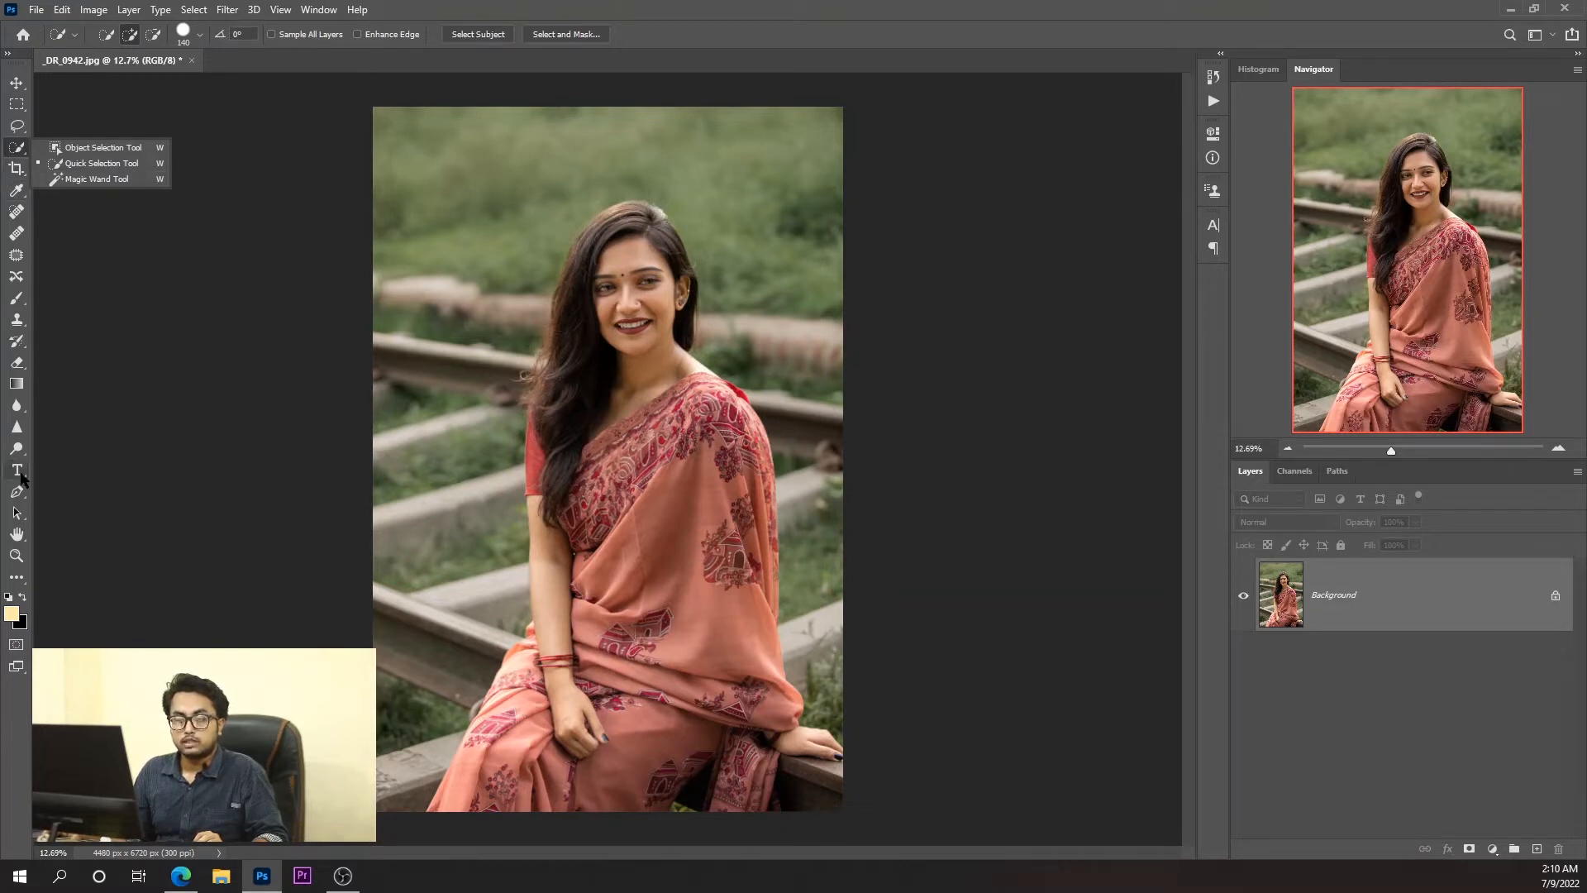
{"action": "left_click", "coordinate": [17, 128]}
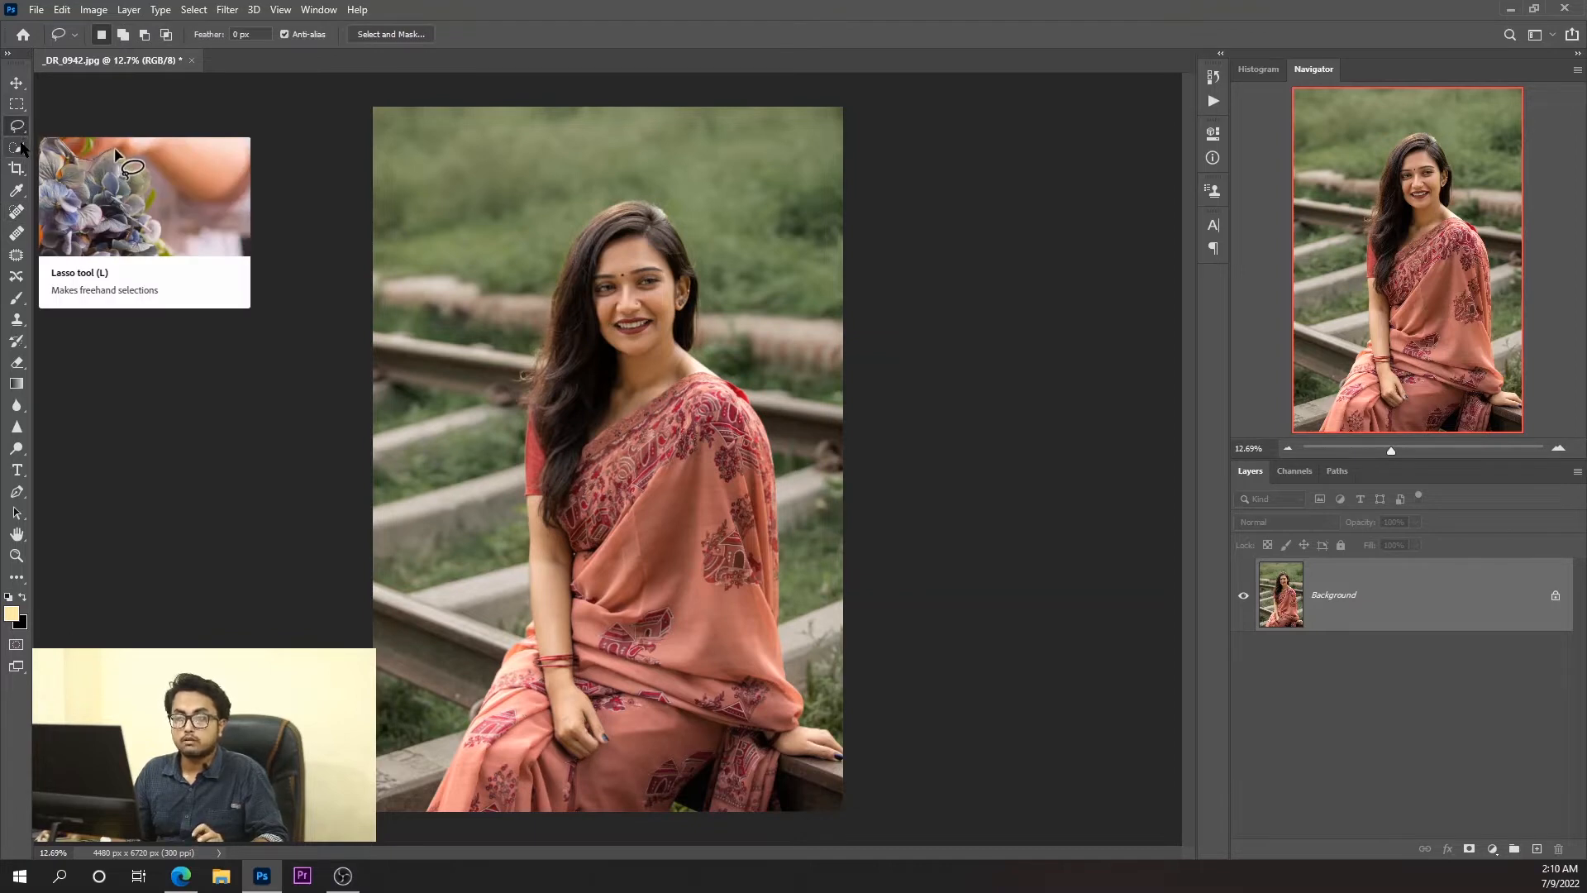
{"action": "left_click", "coordinate": [18, 148]}
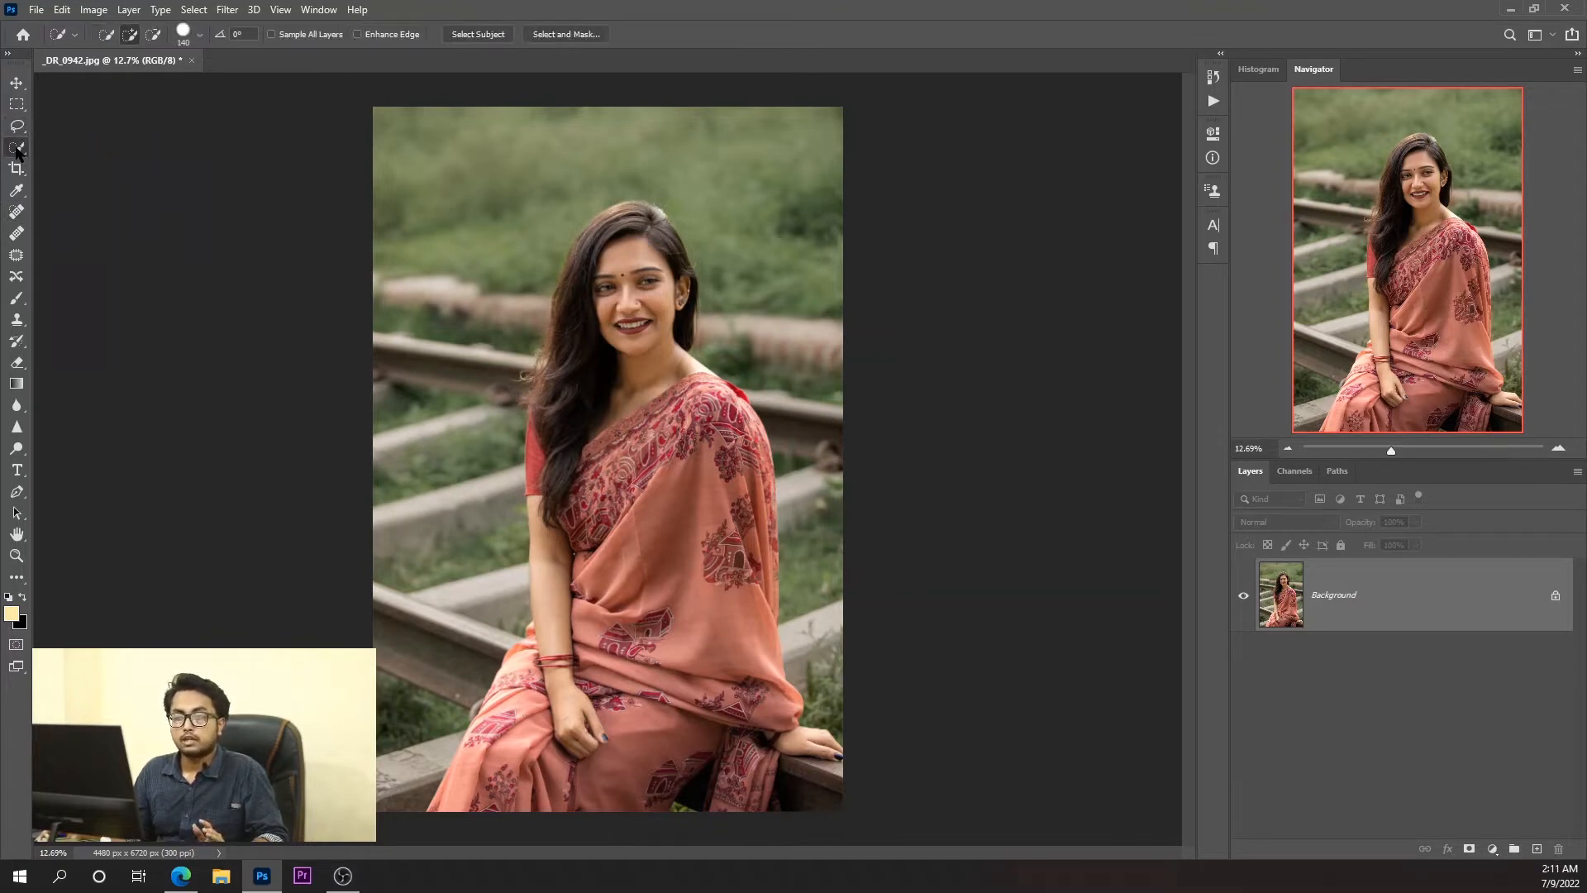
{"action": "left_click", "coordinate": [61, 164]}
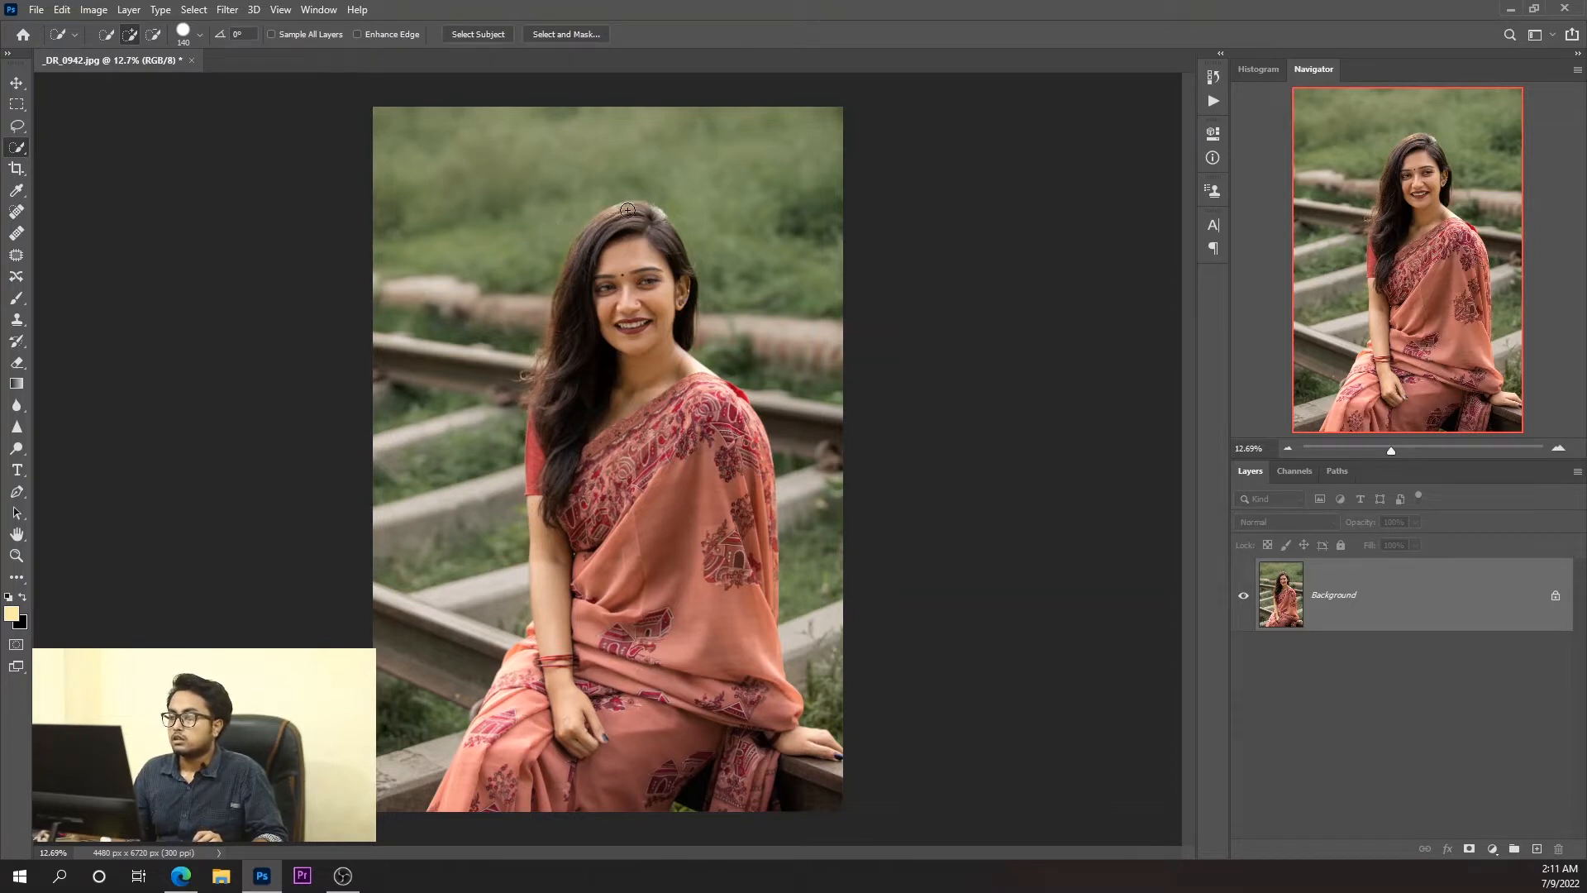
{"action": "mouse_move", "coordinate": [627, 210]}
{"action": "left_mouse_down"}
{"action": "mouse_move", "coordinate": [585, 264]}
{"action": "mouse_move", "coordinate": [582, 251]}
{"action": "mouse_move", "coordinate": [557, 324]}
{"action": "mouse_move", "coordinate": [559, 283]}
{"action": "mouse_move", "coordinate": [666, 329]}
{"action": "mouse_move", "coordinate": [663, 248]}
{"action": "mouse_move", "coordinate": [681, 281]}
{"action": "mouse_move", "coordinate": [665, 369]}
{"action": "mouse_move", "coordinate": [592, 359]}
{"action": "mouse_move", "coordinate": [744, 686]}
{"action": "mouse_move", "coordinate": [633, 686]}
{"action": "mouse_move", "coordinate": [557, 758]}
{"action": "mouse_move", "coordinate": [541, 800]}
{"action": "mouse_move", "coordinate": [526, 785]}
{"action": "mouse_move", "coordinate": [536, 653]}
{"action": "mouse_move", "coordinate": [583, 740]}
{"action": "mouse_move", "coordinate": [748, 636]}
{"action": "mouse_move", "coordinate": [670, 699]}
{"action": "mouse_move", "coordinate": [749, 731]}
{"action": "mouse_move", "coordinate": [724, 767]}
{"action": "mouse_move", "coordinate": [790, 744]}
{"action": "mouse_move", "coordinate": [823, 754]}
{"action": "left_mouse_up"}
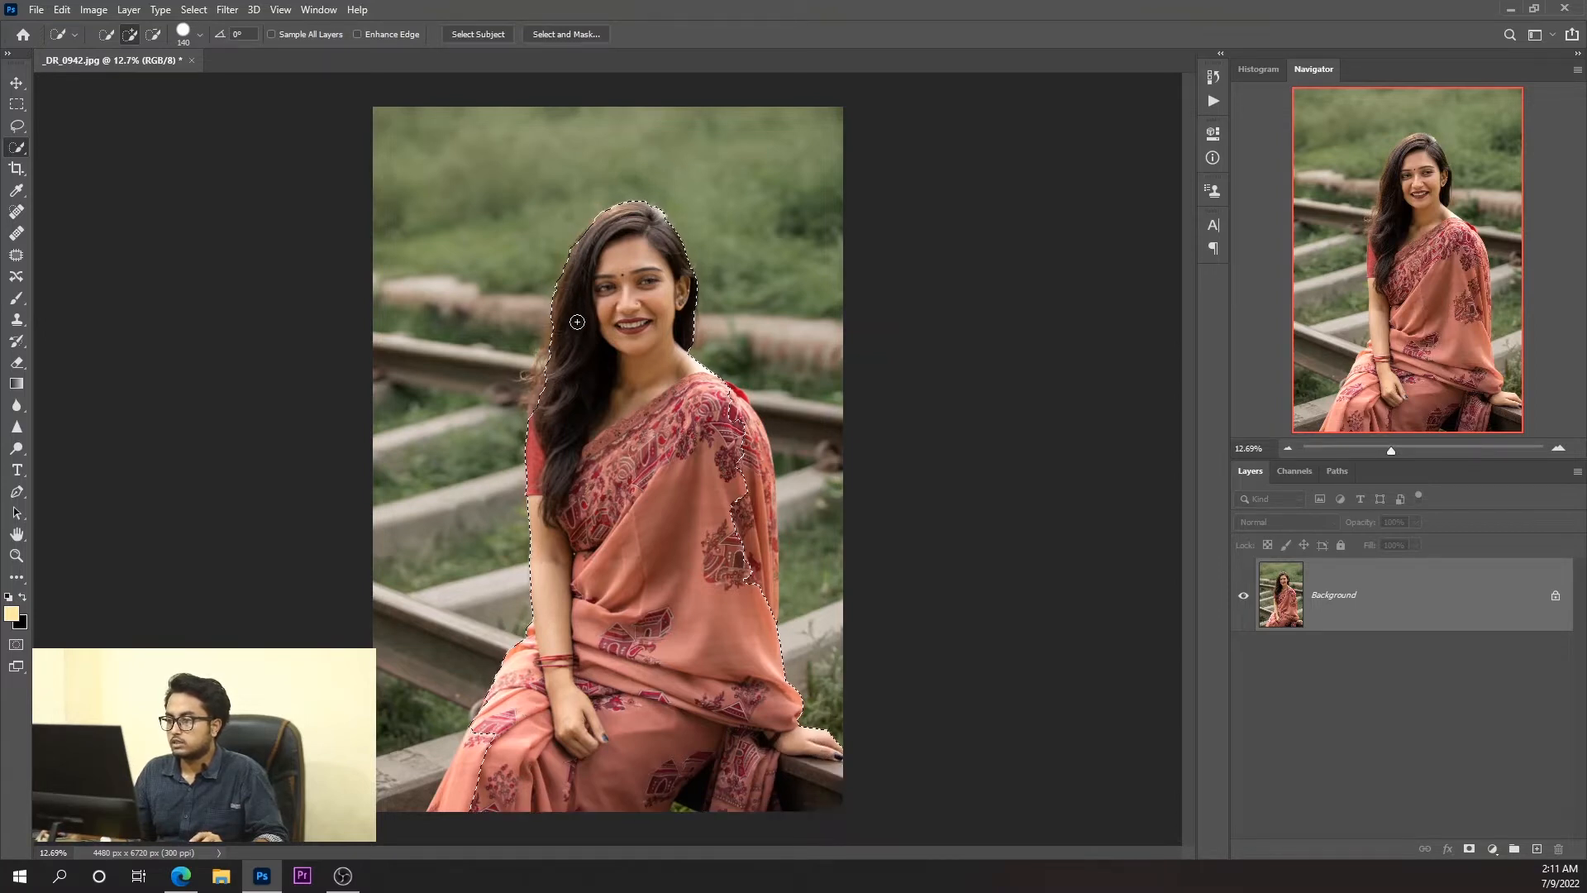
Add the missed hair and saree edges to the selection and subtract the beam beneath her resting hand.
{"action": "mouse_move", "coordinate": [566, 347]}
{"action": "left_mouse_down"}
{"action": "mouse_move", "coordinate": [571, 327]}
{"action": "mouse_move", "coordinate": [554, 351]}
{"action": "left_mouse_up"}
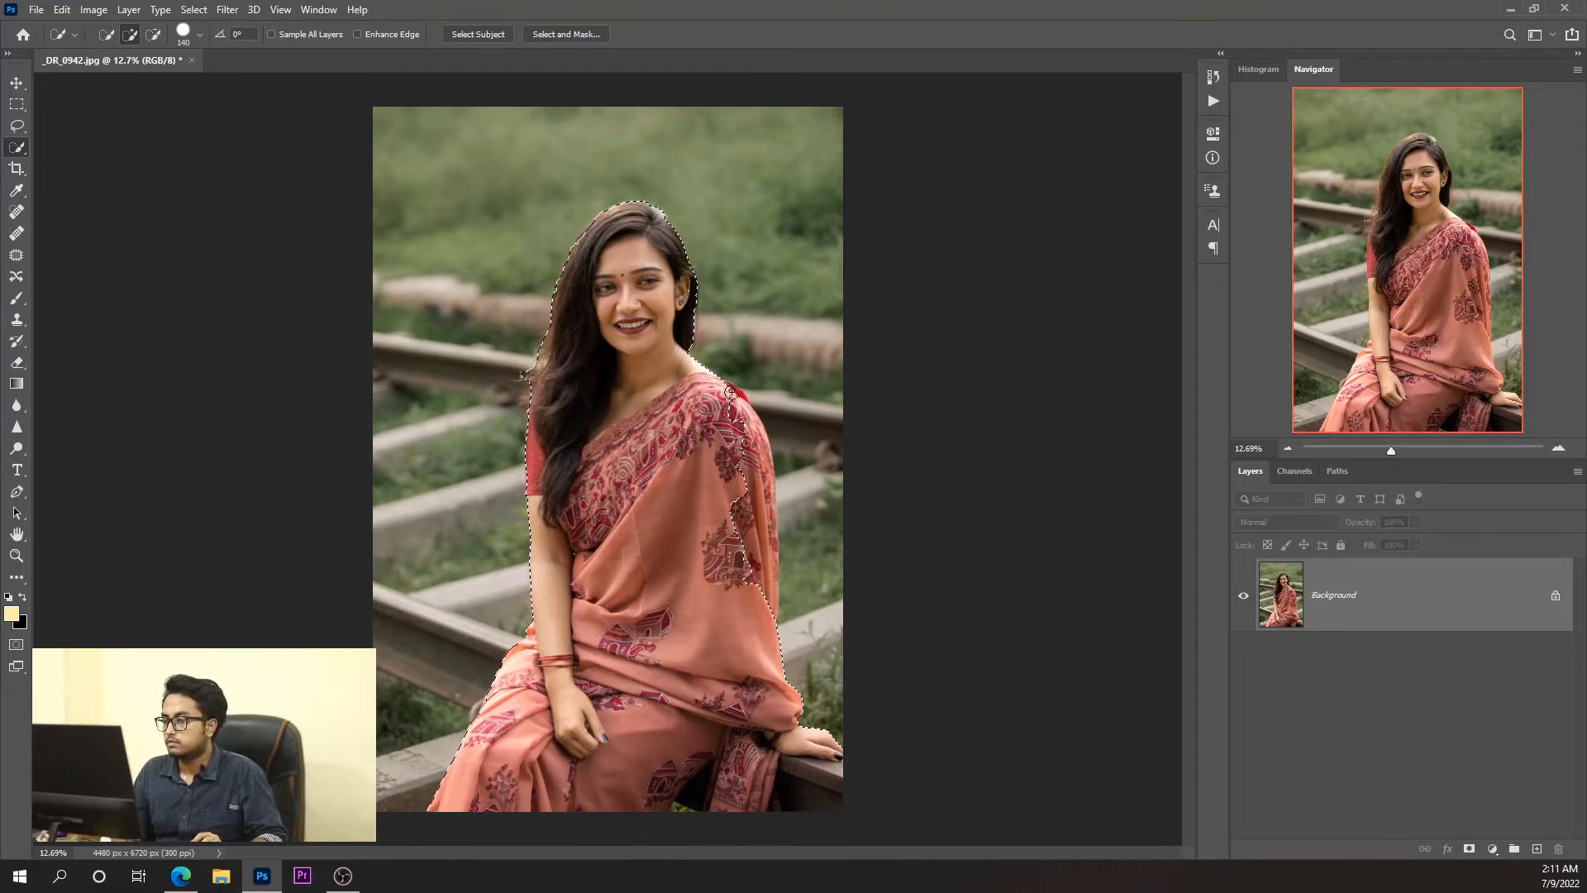
{"action": "left_click_drag", "start_coordinate": [728, 393], "coordinate": [727, 393]}
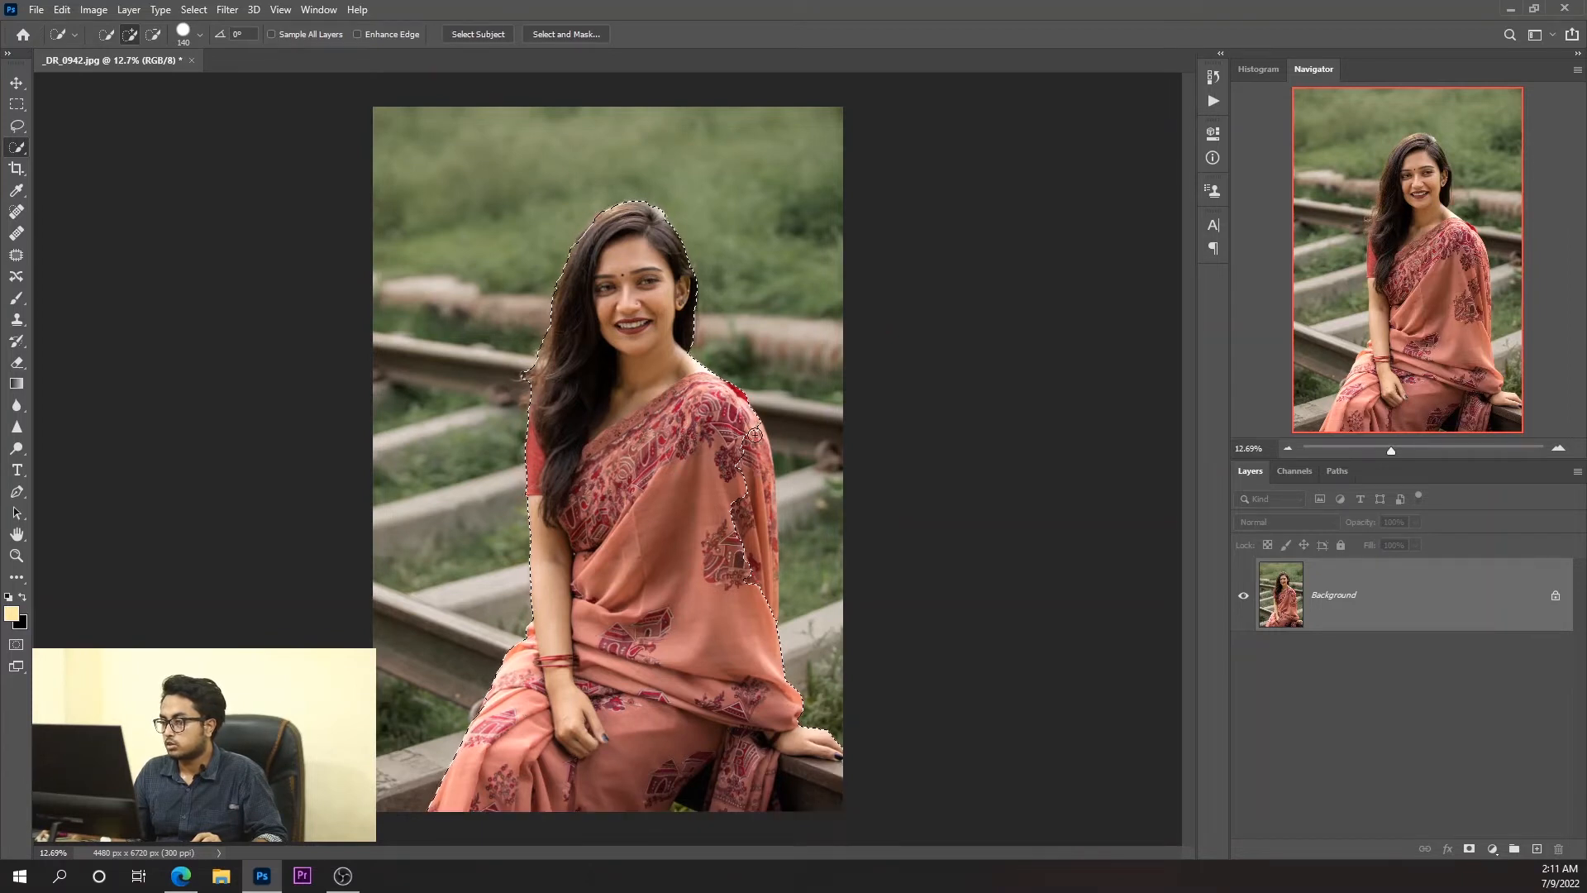
{"action": "left_click_drag", "start_coordinate": [754, 434], "coordinate": [759, 482]}
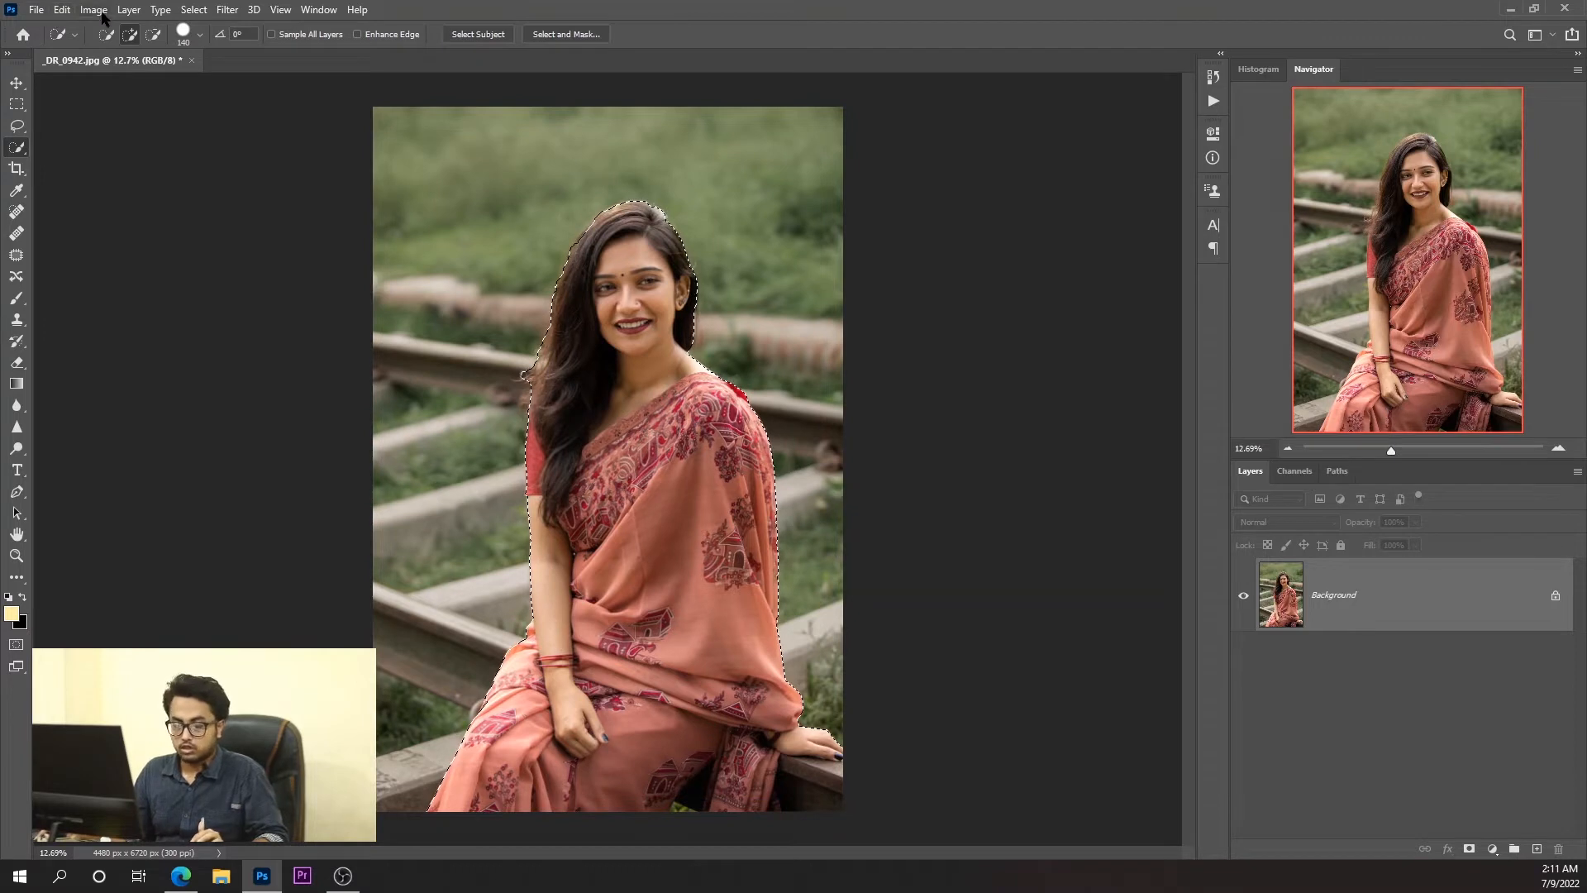
{"action": "key", "text": "alt"}
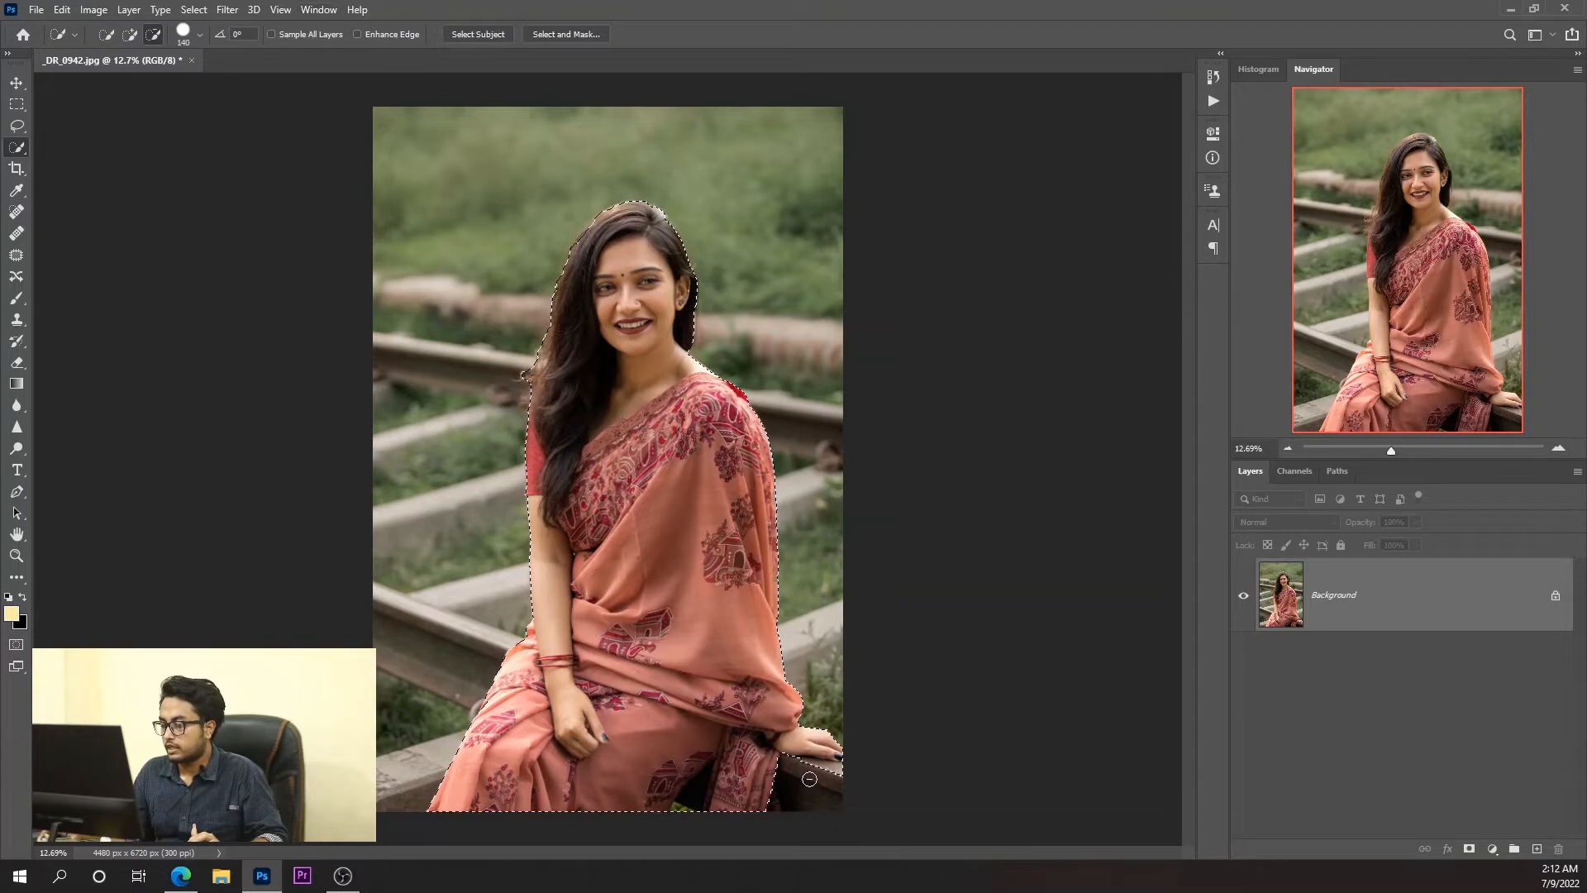
{"action": "left_click", "coordinate": [833, 765], "text": "alt"}
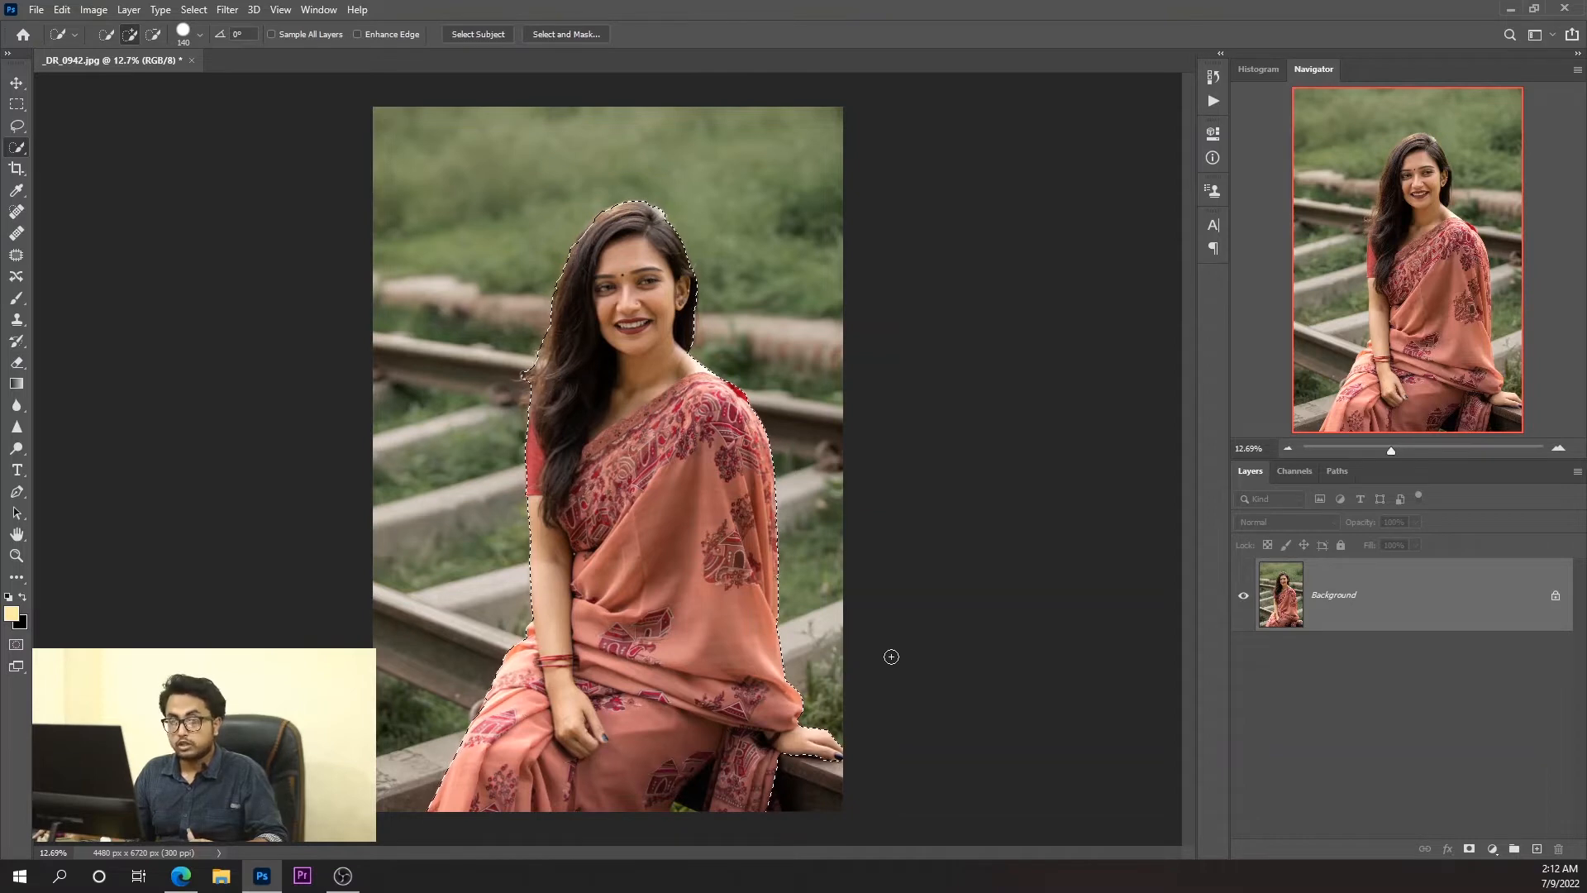
Turn on Quick Mask mode and set the Brush tool's foreground color to white (ffffff).
{"action": "key", "text": "q"}
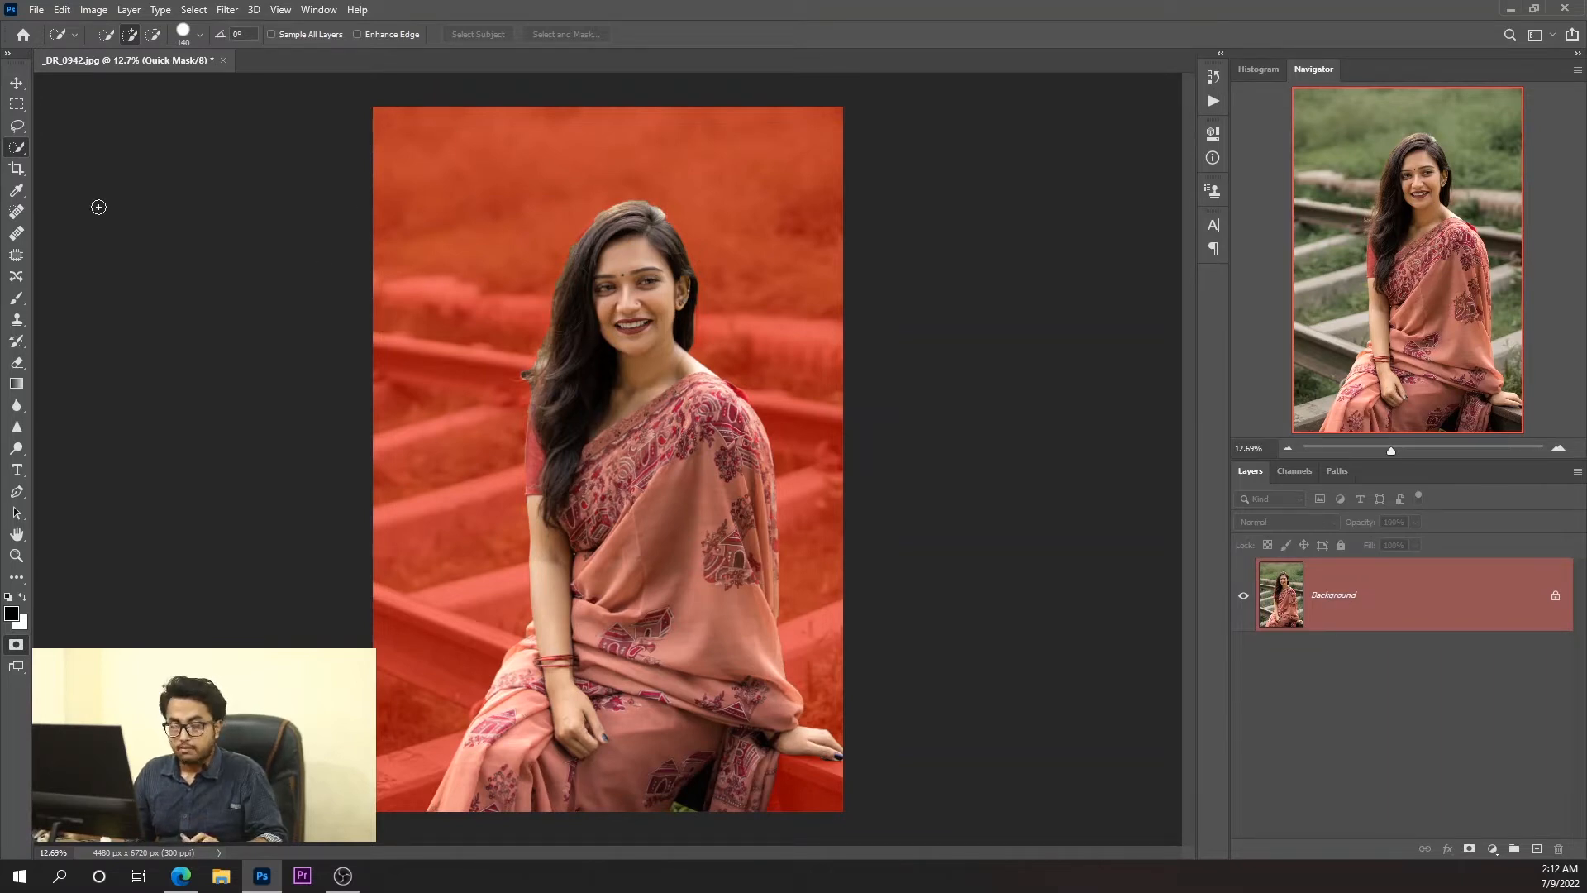
{"action": "left_click", "coordinate": [17, 300]}
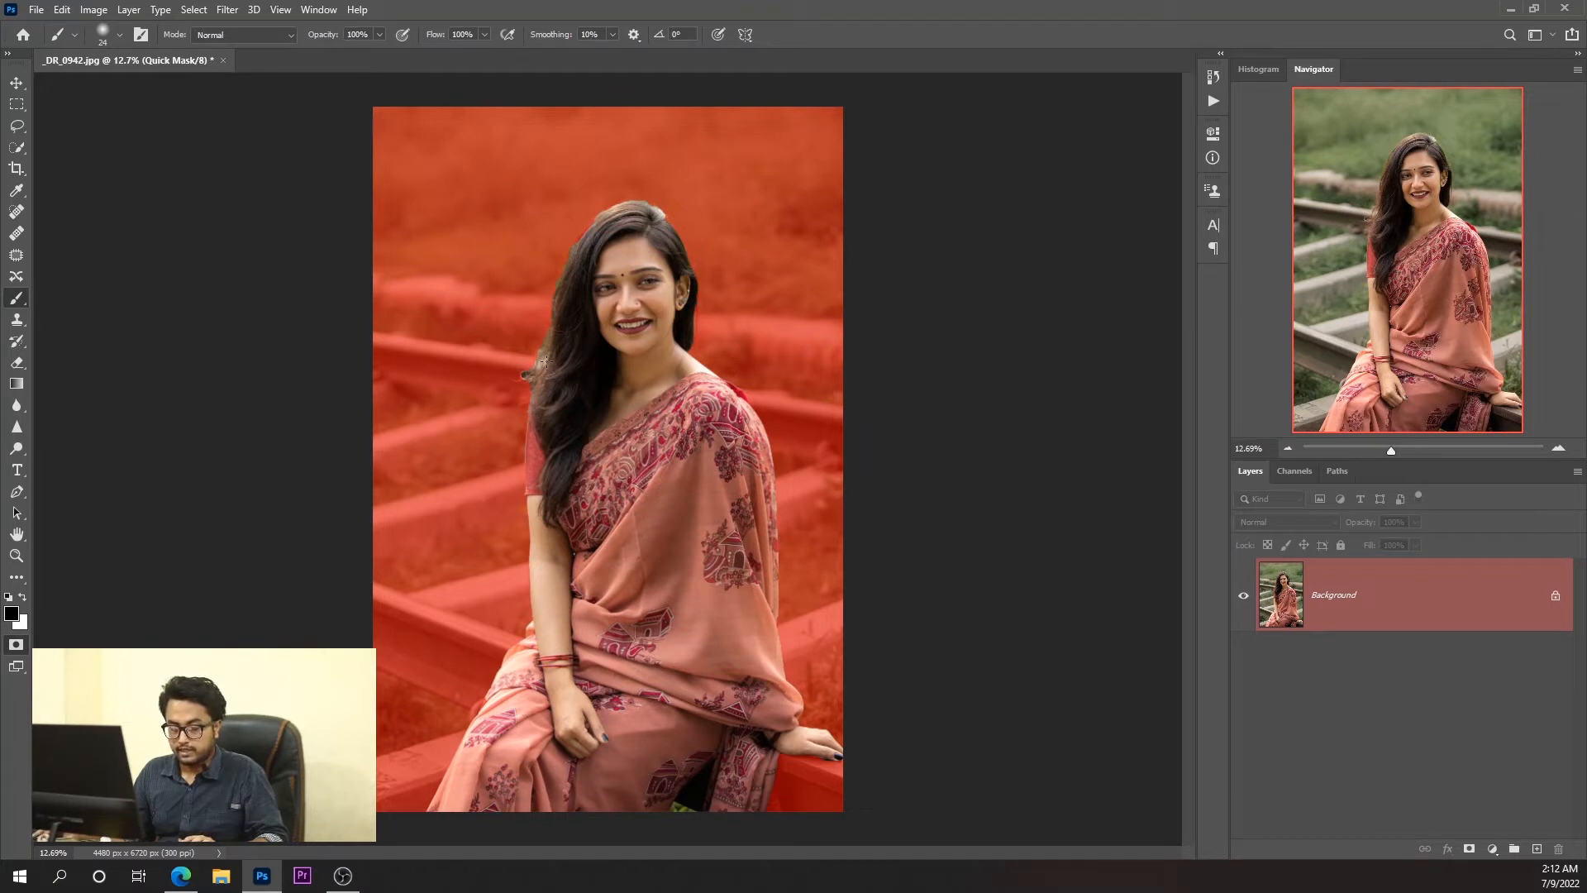
{"action": "left_click", "coordinate": [13, 614]}
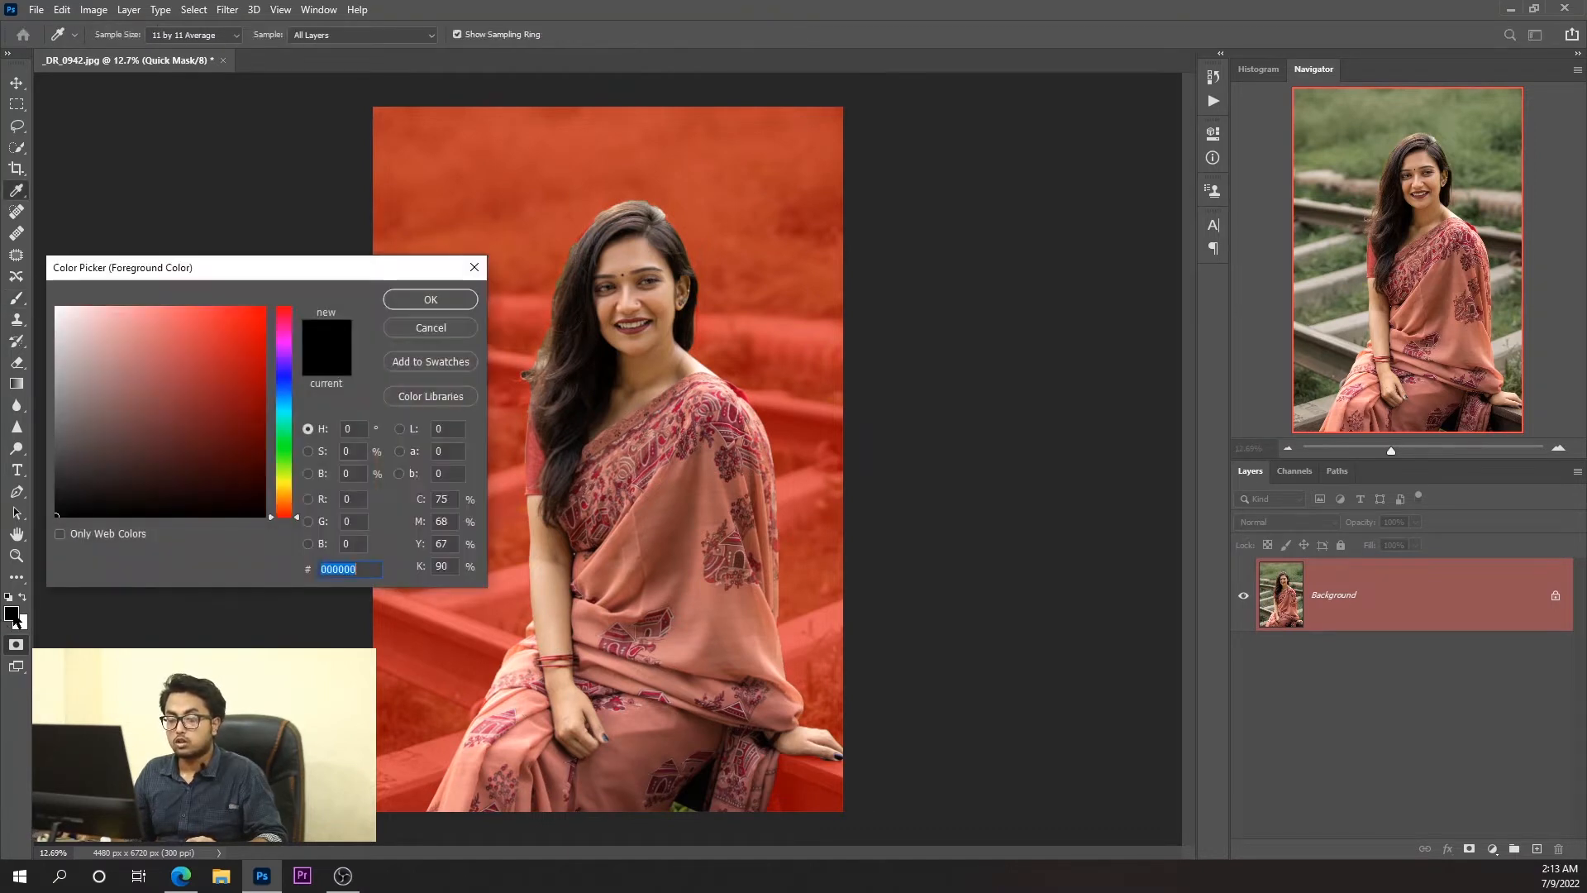
{"action": "type", "text": "ffffff"}
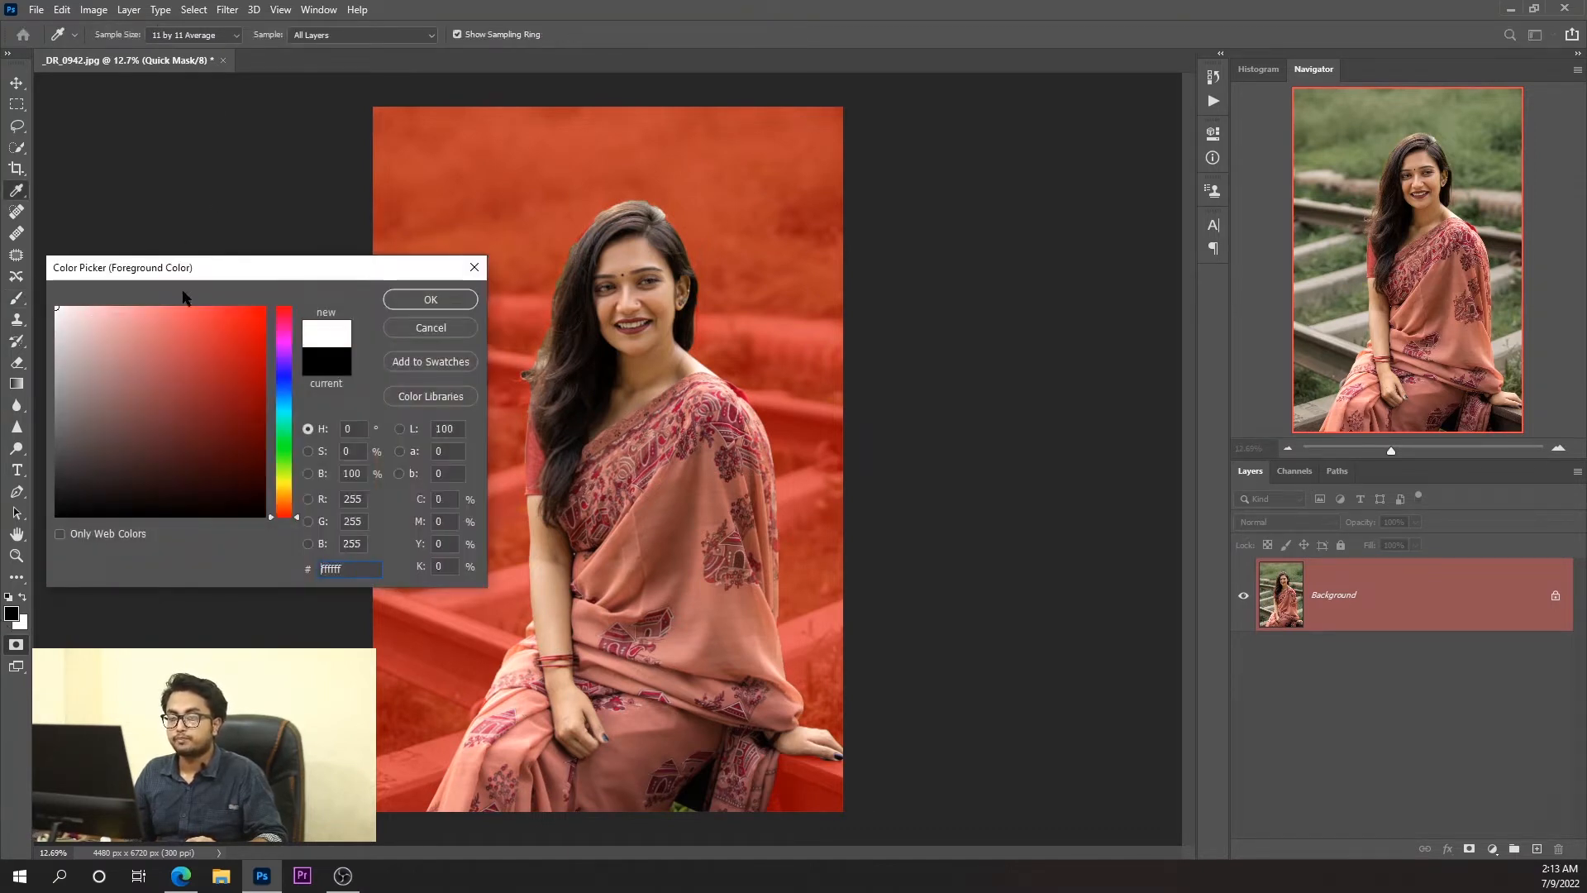
{"action": "left_click", "coordinate": [430, 299]}
{"action": "key", "text": "b"}
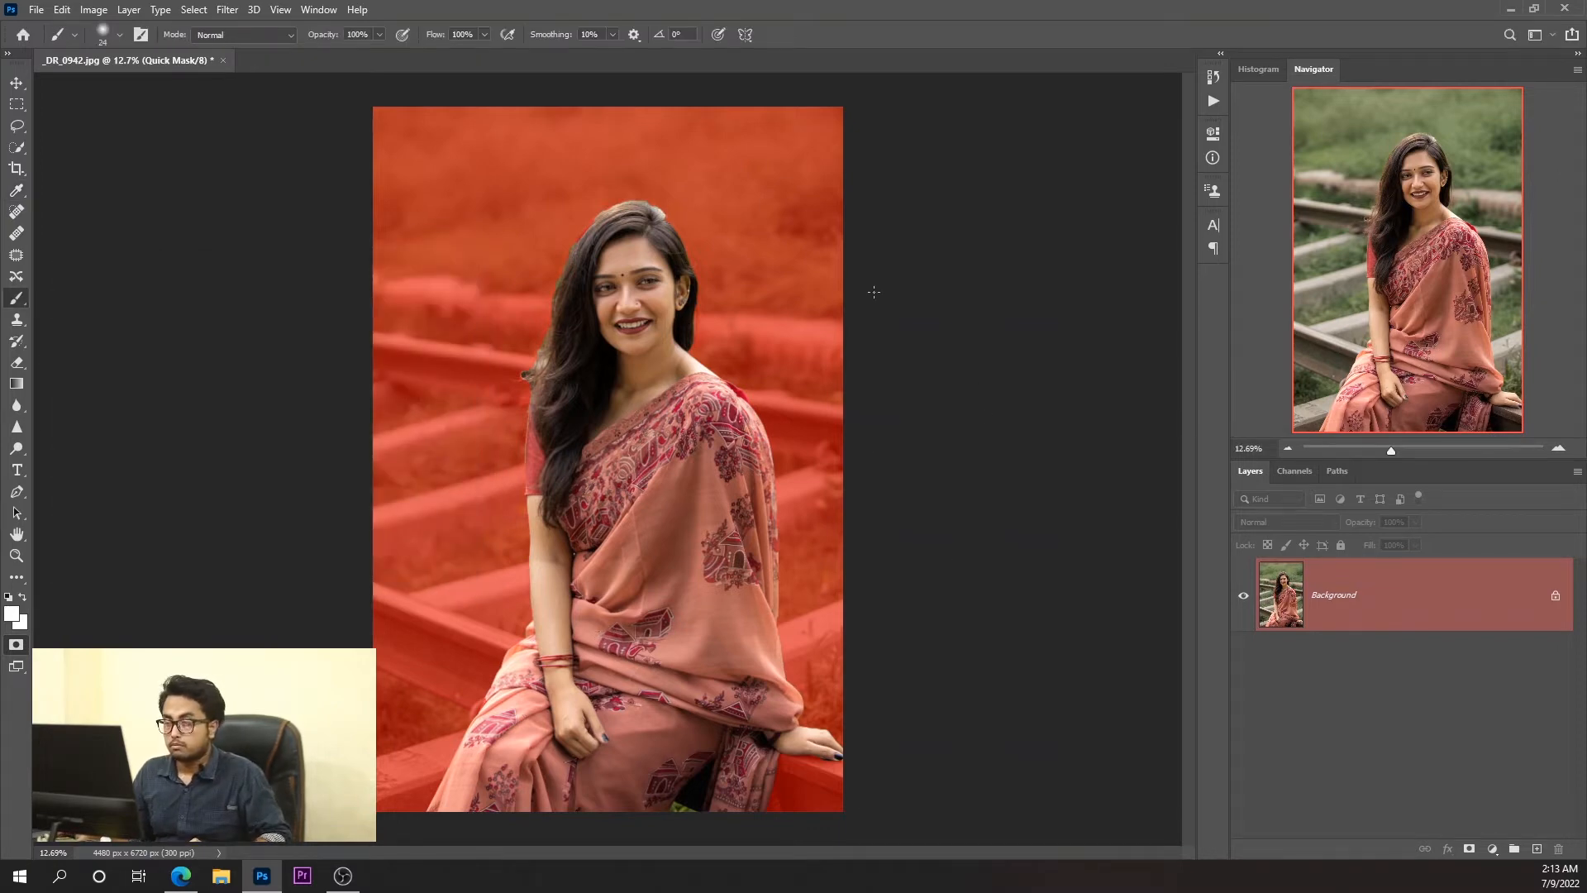
Paint the loose hair beside her shoulder into the selection, using an 11 px brush for the thin stray strand.
{"action": "scroll", "coordinate": [536, 424], "scroll_direction": "up", "scroll_amount": 15}
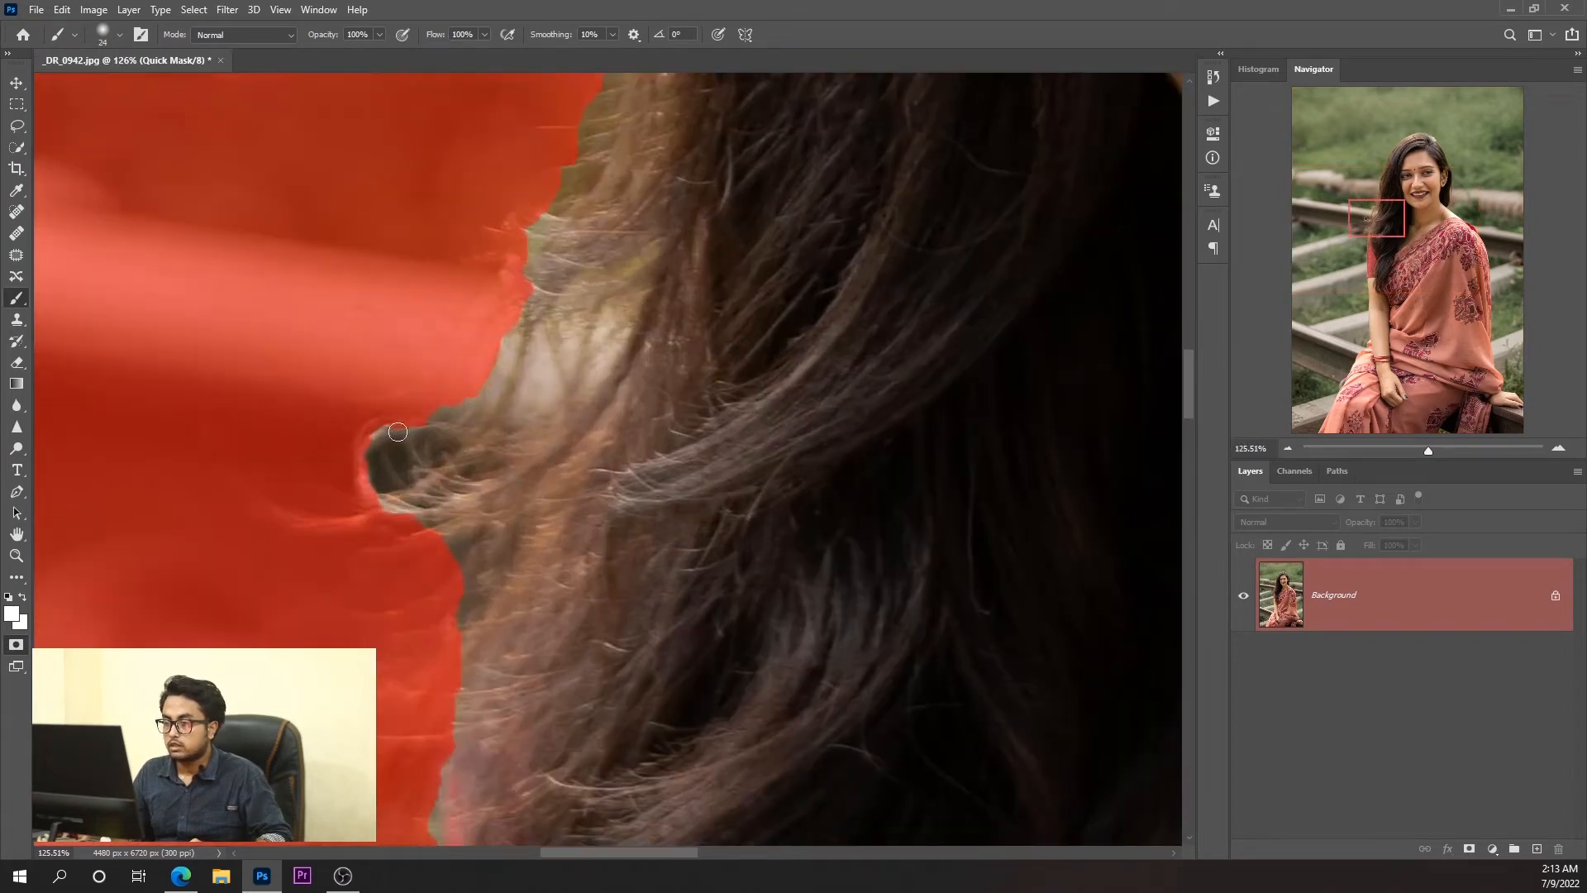
{"action": "left_click_drag", "start_coordinate": [381, 444], "coordinate": [365, 488]}
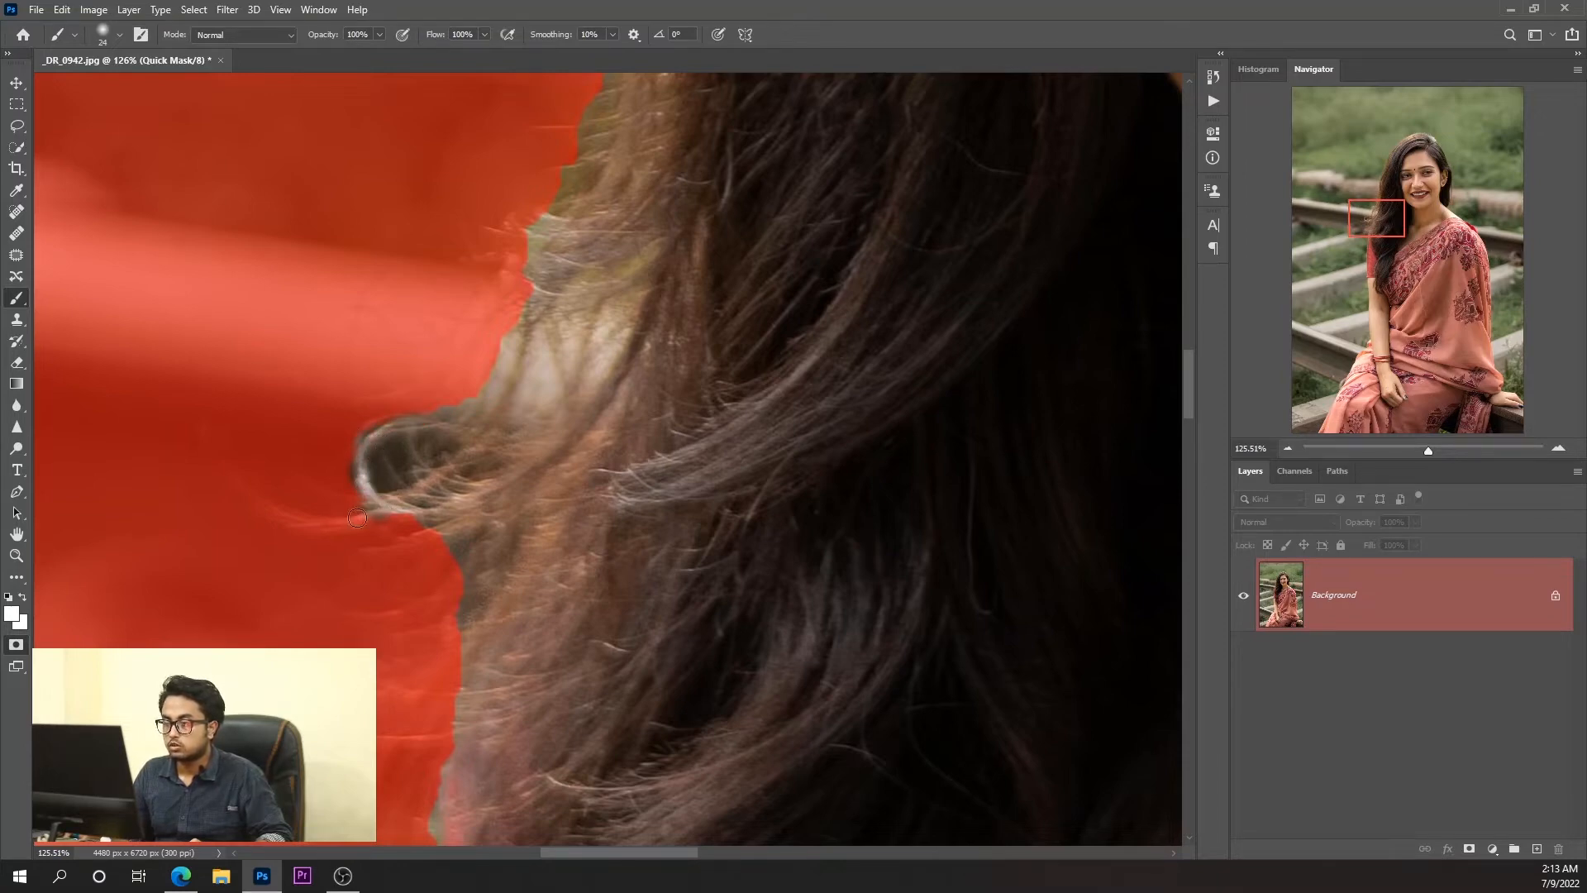
{"action": "mouse_move", "coordinate": [357, 518]}
{"action": "left_mouse_down"}
{"action": "mouse_move", "coordinate": [342, 518]}
{"action": "mouse_move", "coordinate": [357, 518]}
{"action": "left_mouse_up"}
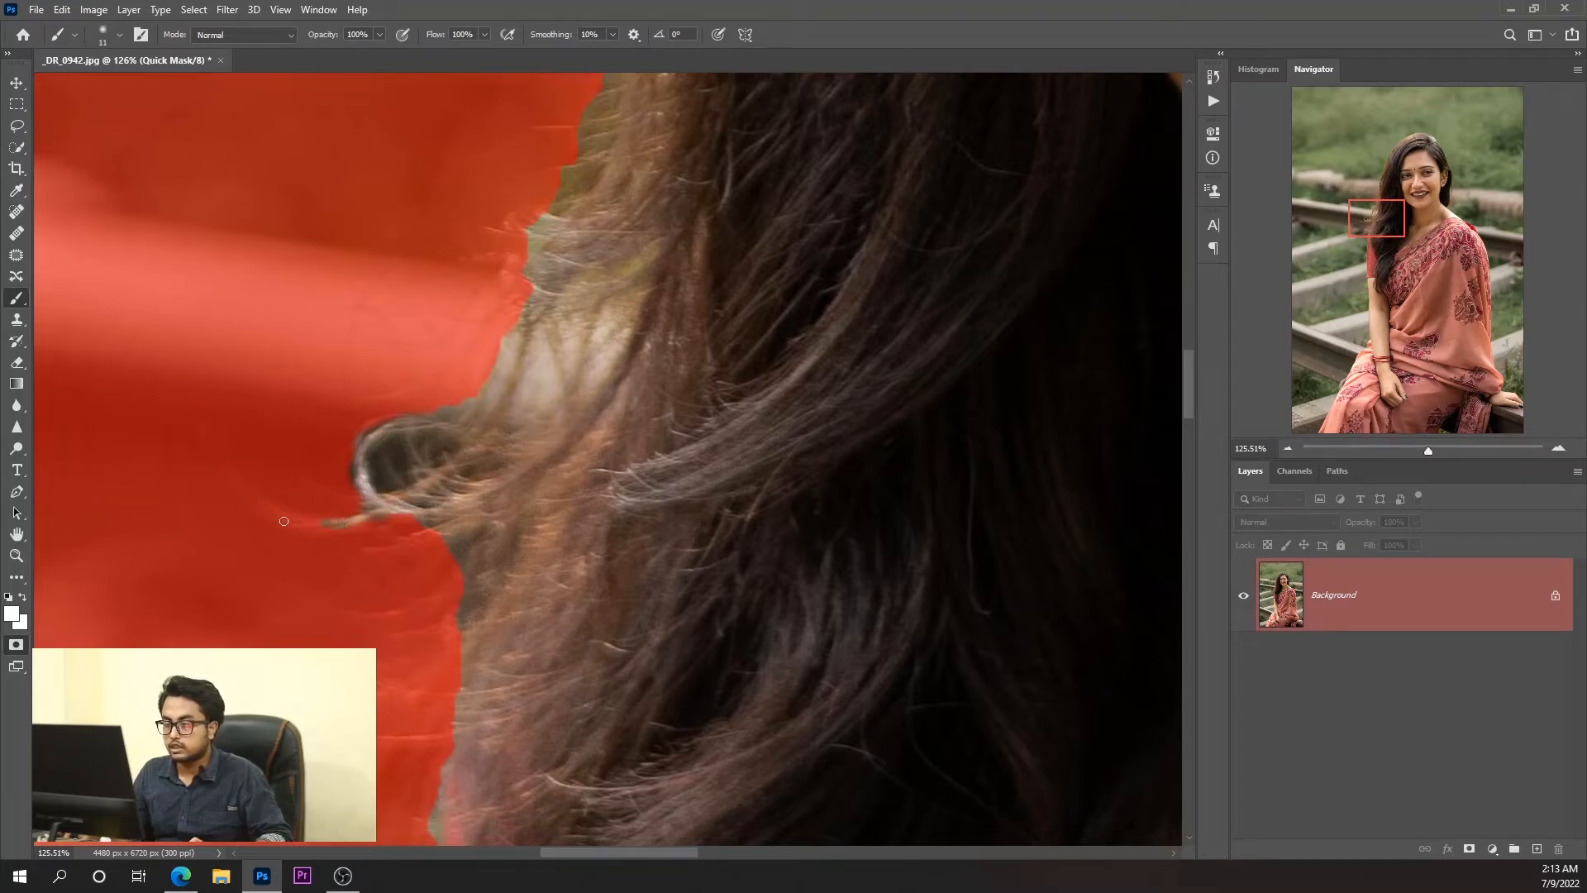
Paint black over the dark unmasked strip beneath the finger of her resting hand to exclude it from the selection.
{"action": "scroll", "coordinate": [529, 545], "scroll_direction": "down", "scroll_amount": 15}
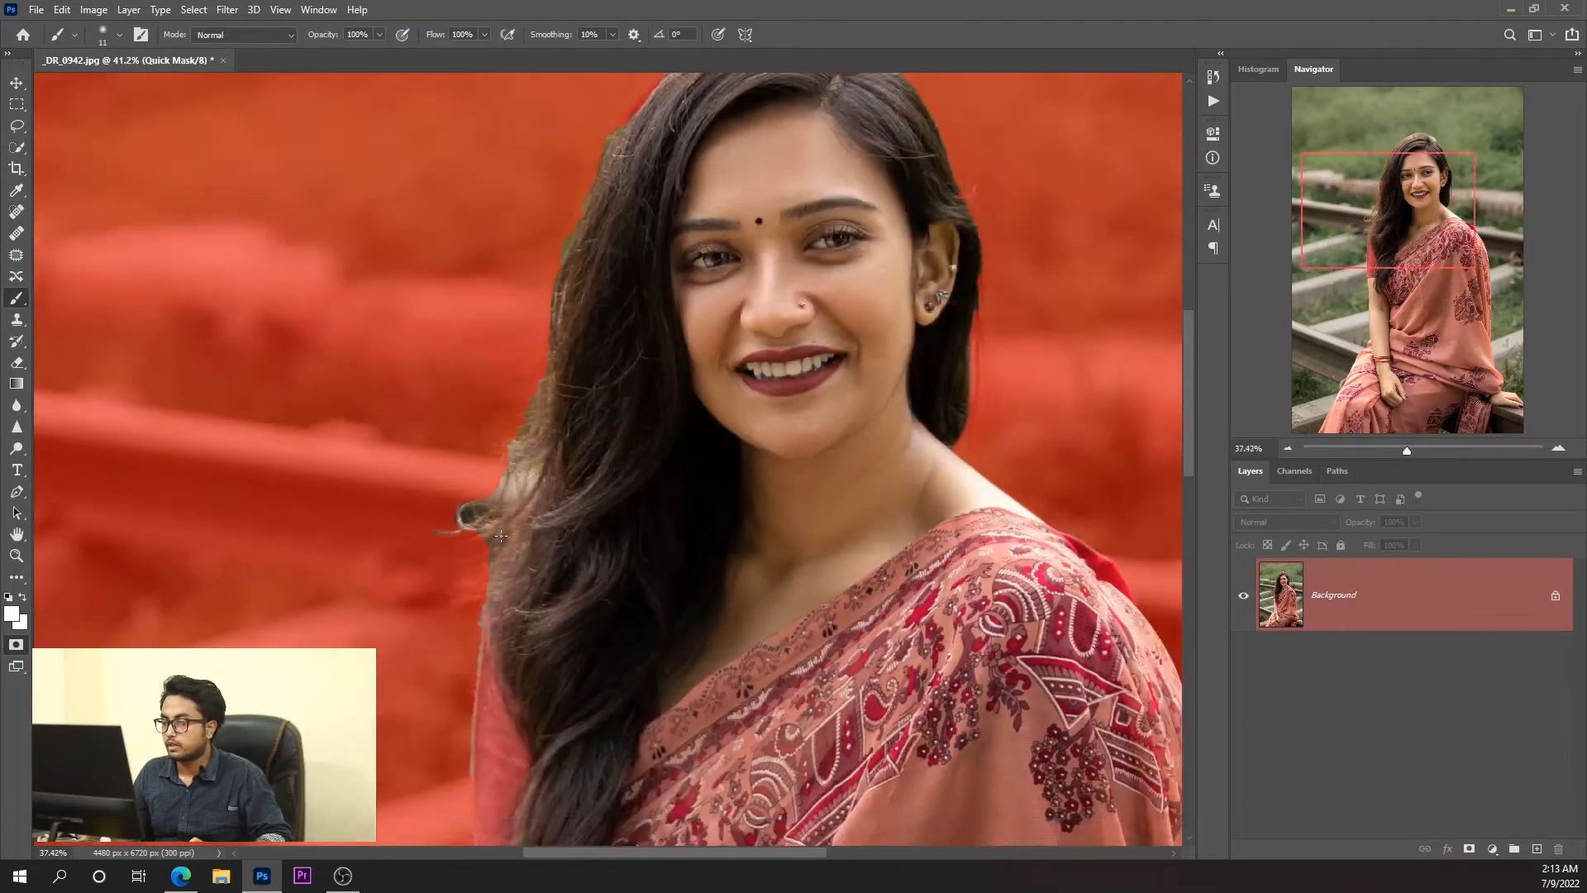
{"action": "scroll", "coordinate": [430, 452], "scroll_direction": "up", "scroll_amount": 2}
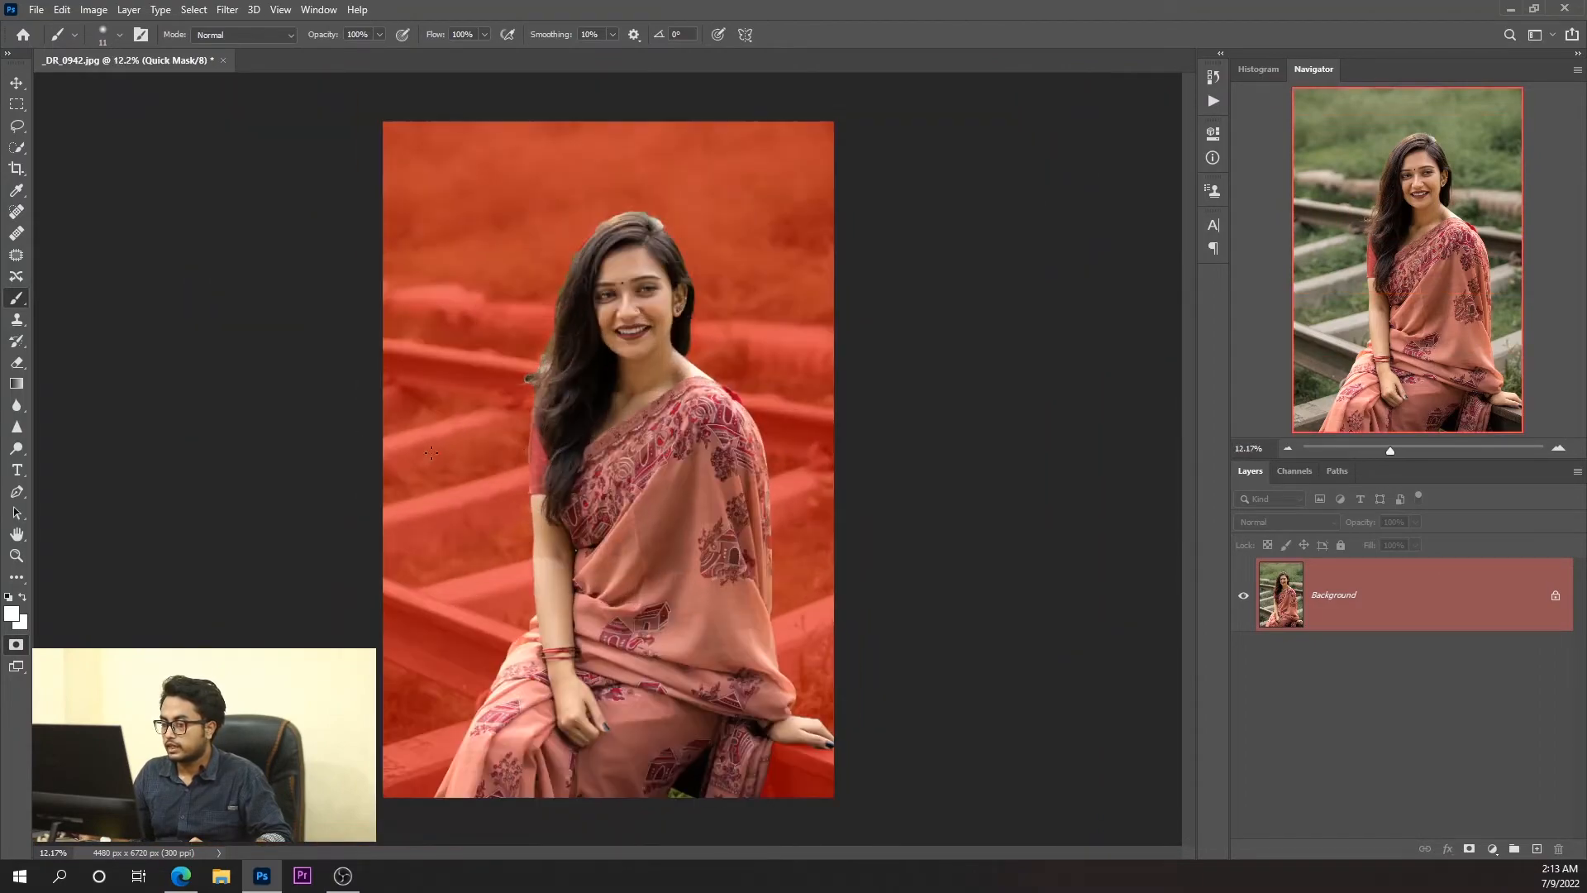
{"action": "scroll", "coordinate": [806, 738], "scroll_direction": "up", "scroll_amount": 14}
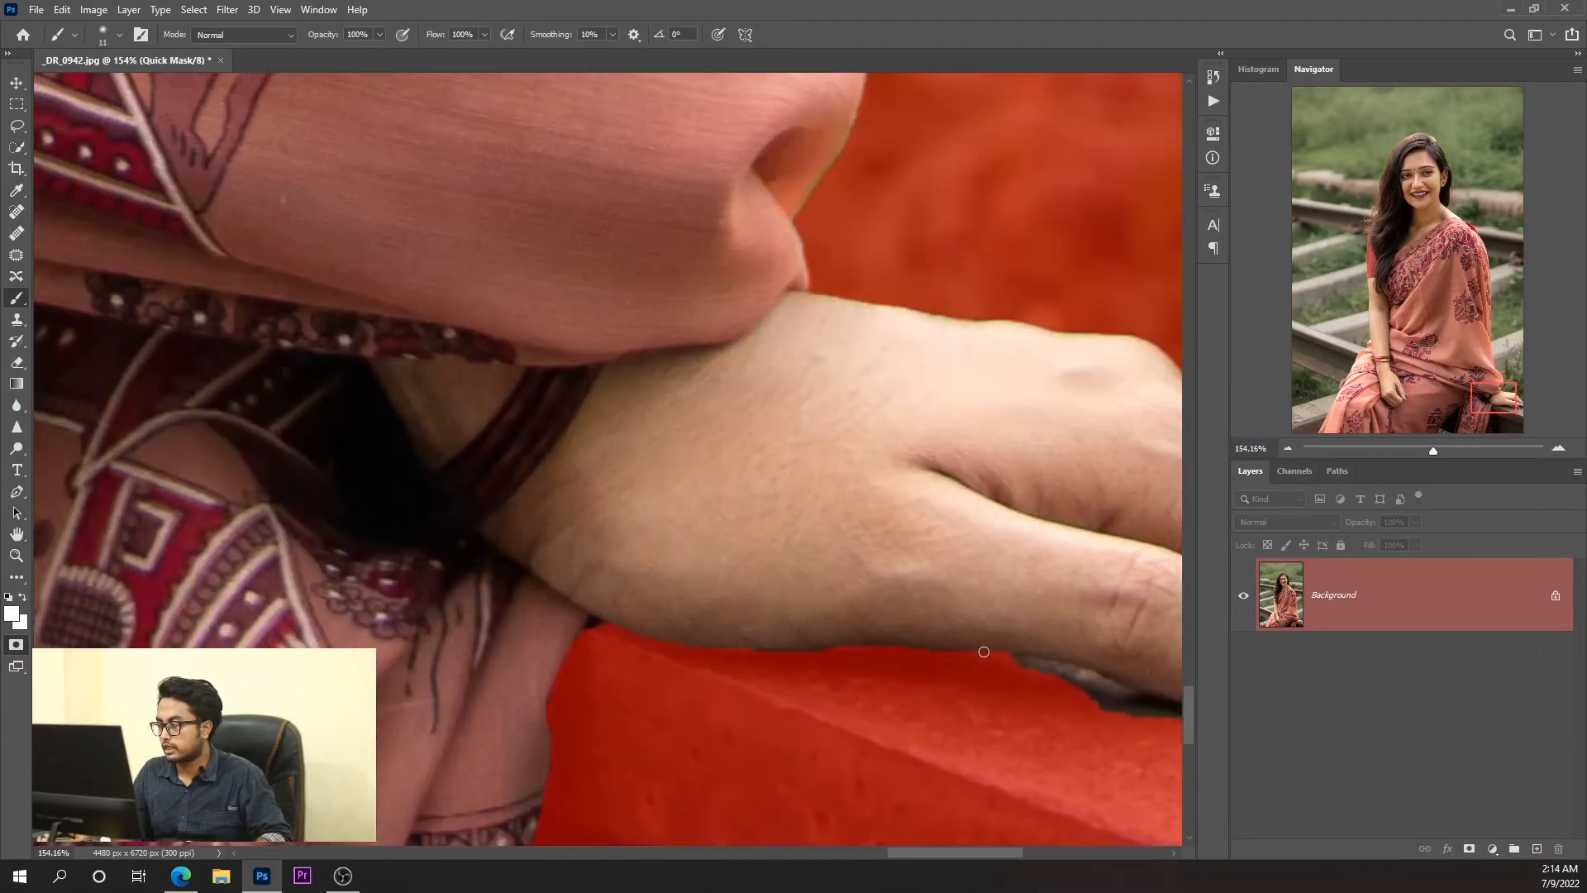
{"action": "left_click_drag", "start_coordinate": [983, 652], "coordinate": [798, 458]}
{"action": "scroll", "coordinate": [965, 537], "scroll_direction": "up", "scroll_amount": 3}
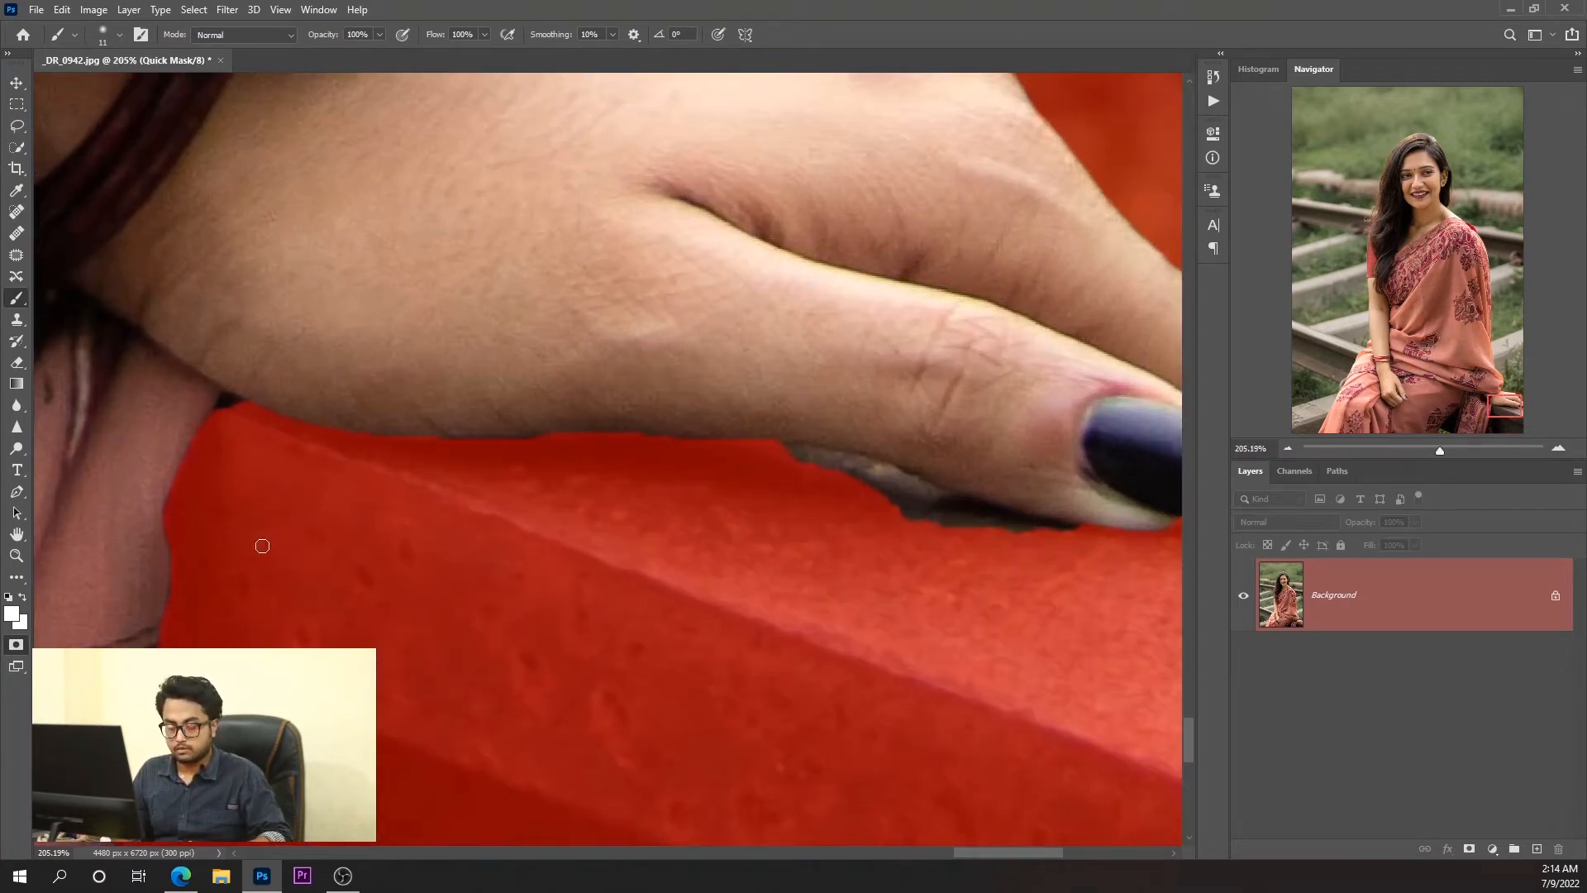
{"action": "key", "text": "x"}
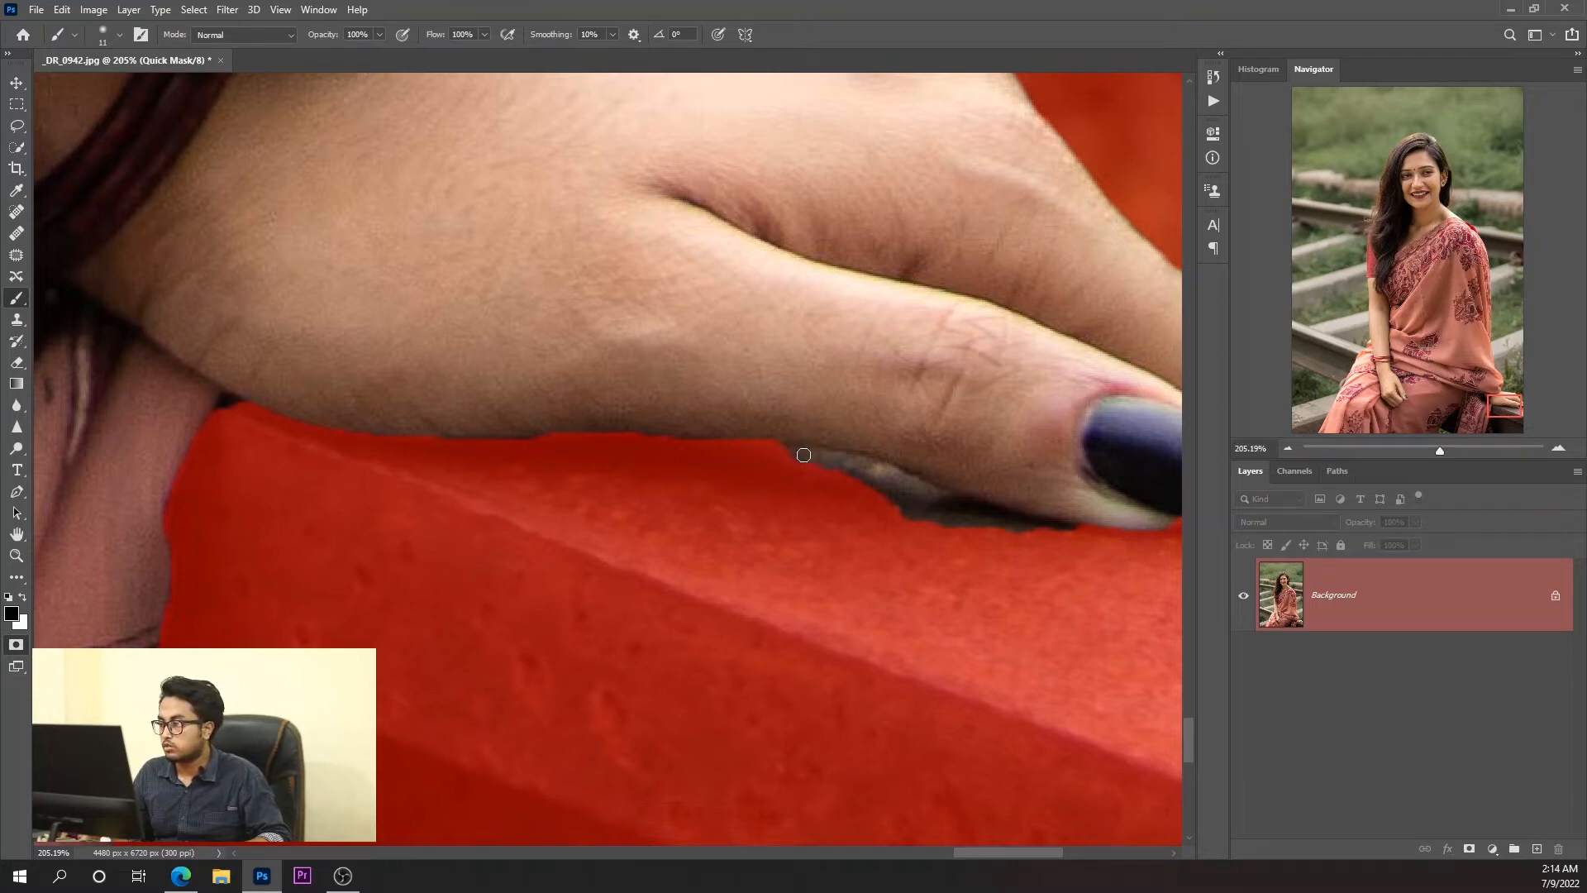
{"action": "mouse_move", "coordinate": [813, 460]}
{"action": "left_mouse_down"}
{"action": "mouse_move", "coordinate": [870, 474]}
{"action": "mouse_move", "coordinate": [761, 453]}
{"action": "mouse_move", "coordinate": [857, 457]}
{"action": "mouse_move", "coordinate": [897, 470]}
{"action": "mouse_move", "coordinate": [841, 469]}
{"action": "mouse_move", "coordinate": [996, 512]}
{"action": "mouse_move", "coordinate": [865, 475]}
{"action": "left_mouse_up"}
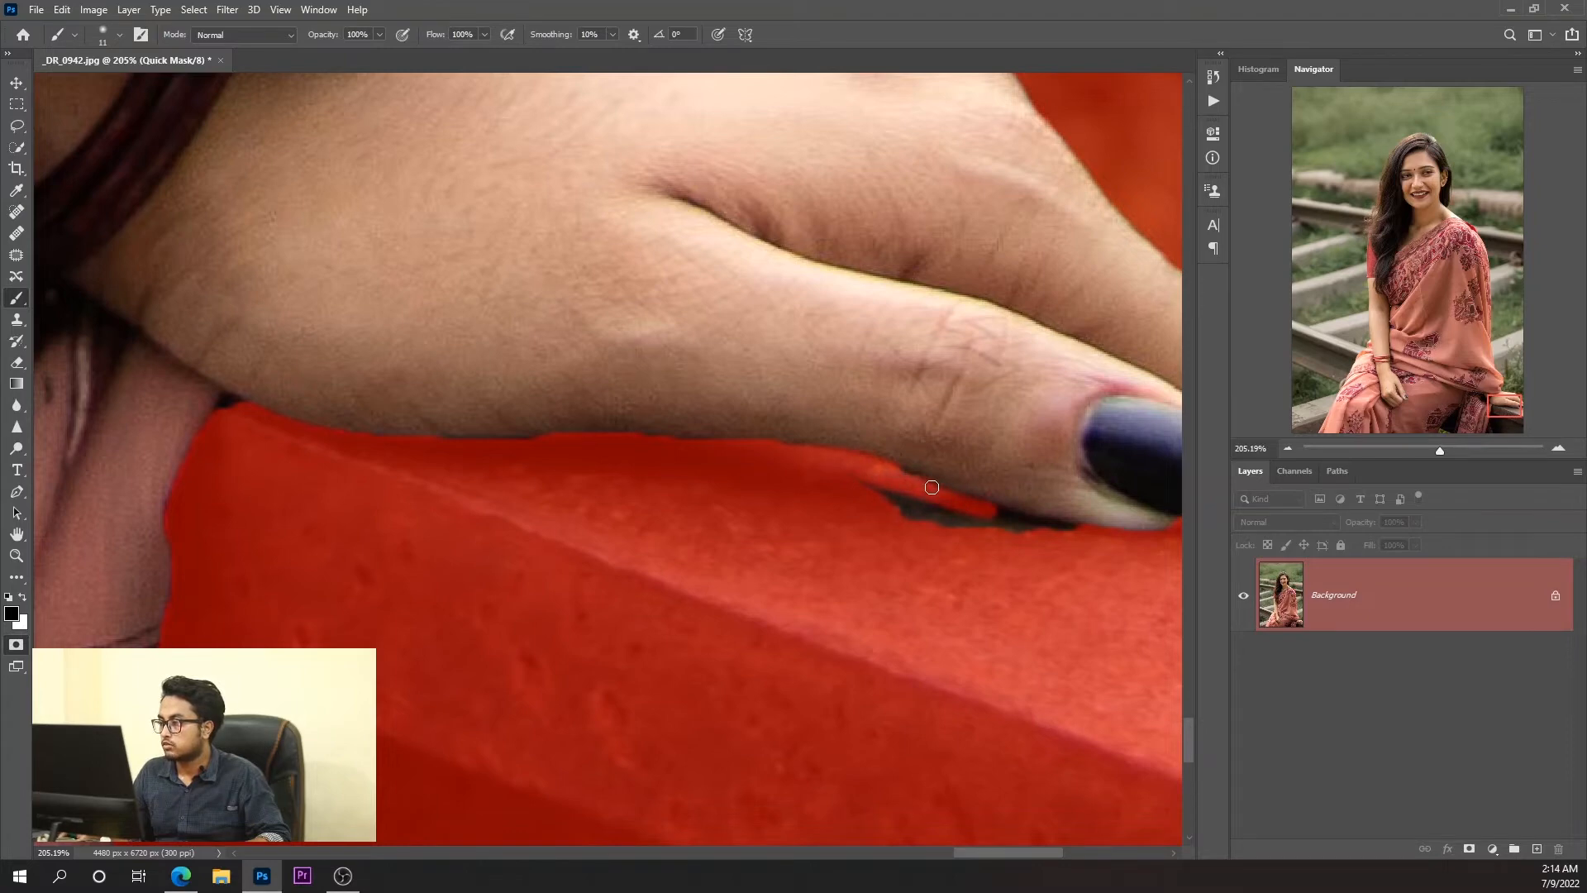
{"action": "mouse_move", "coordinate": [992, 516]}
{"action": "left_mouse_down"}
{"action": "mouse_move", "coordinate": [1108, 544]}
{"action": "mouse_move", "coordinate": [802, 483]}
{"action": "mouse_move", "coordinate": [996, 529]}
{"action": "mouse_move", "coordinate": [923, 508]}
{"action": "left_mouse_up"}
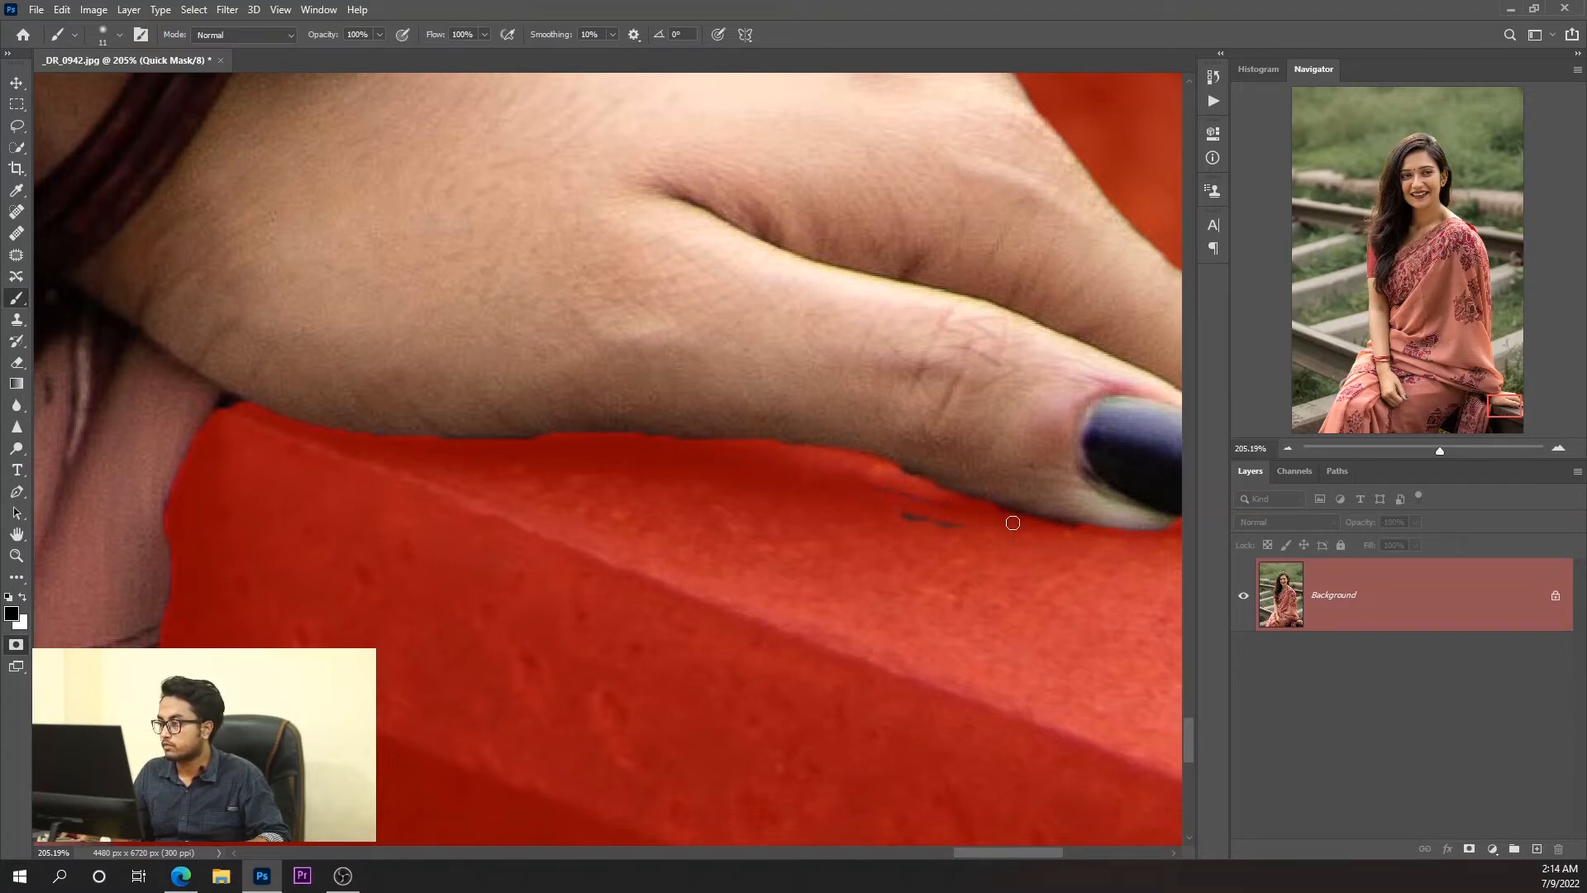
Enlarge the brush to 27 px and mask out the remaining specks beneath the resting hand.
{"action": "right_click", "coordinate": [595, 485], "text": "alt"}
{"action": "mouse_move", "coordinate": [549, 475]}
{"action": "left_mouse_down"}
{"action": "mouse_move", "coordinate": [450, 458]}
{"action": "mouse_move", "coordinate": [553, 462]}
{"action": "left_mouse_up"}
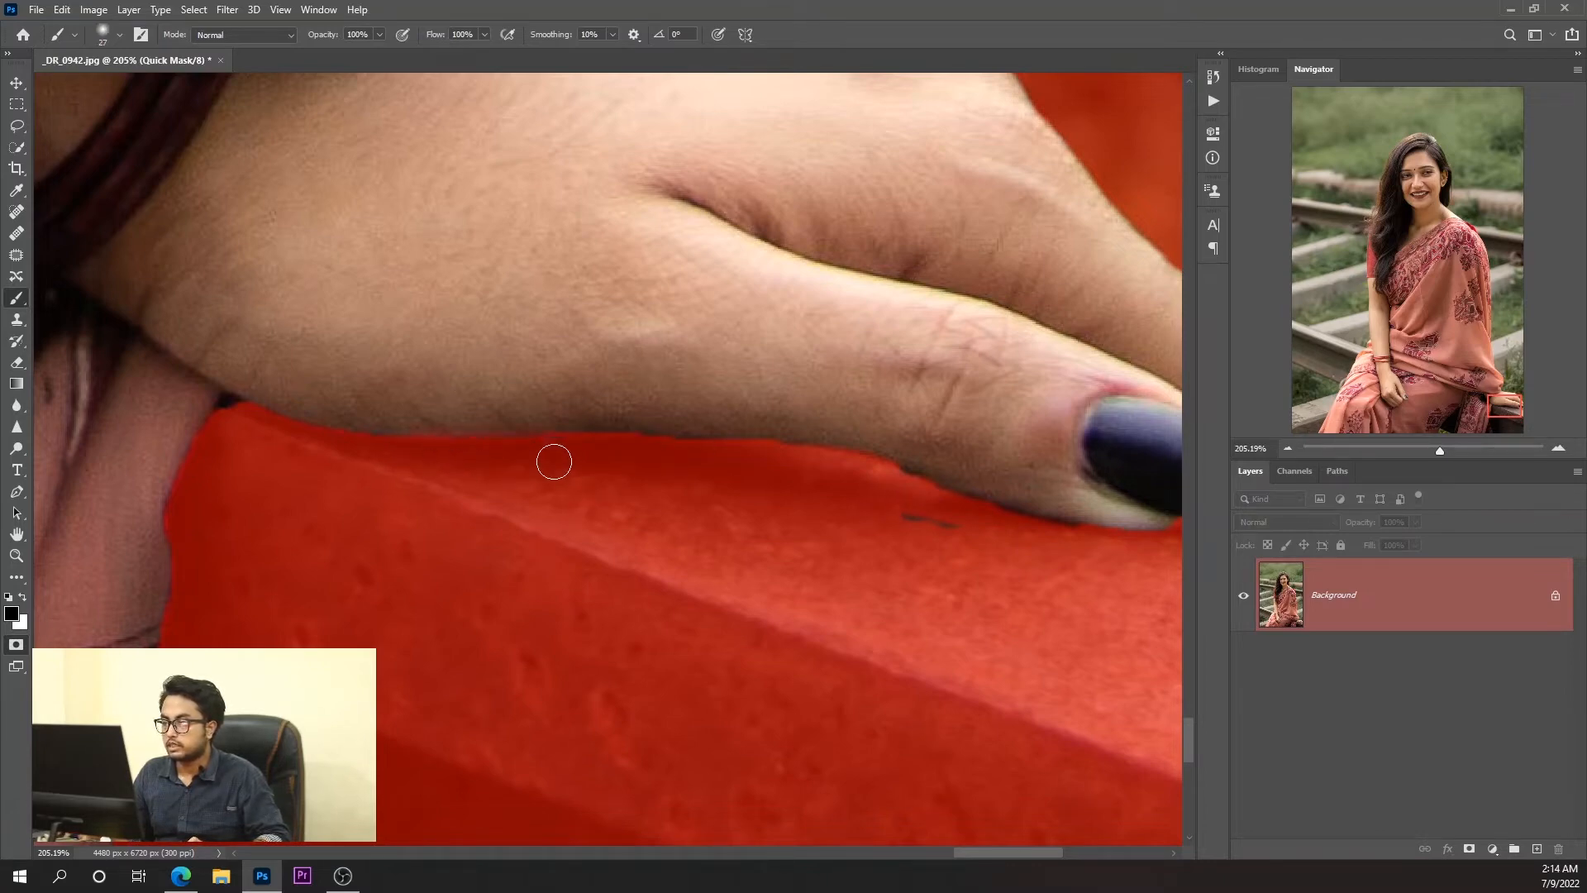
{"action": "mouse_move", "coordinate": [824, 494]}
{"action": "left_mouse_down"}
{"action": "mouse_move", "coordinate": [996, 543]}
{"action": "mouse_move", "coordinate": [857, 509]}
{"action": "left_mouse_up"}
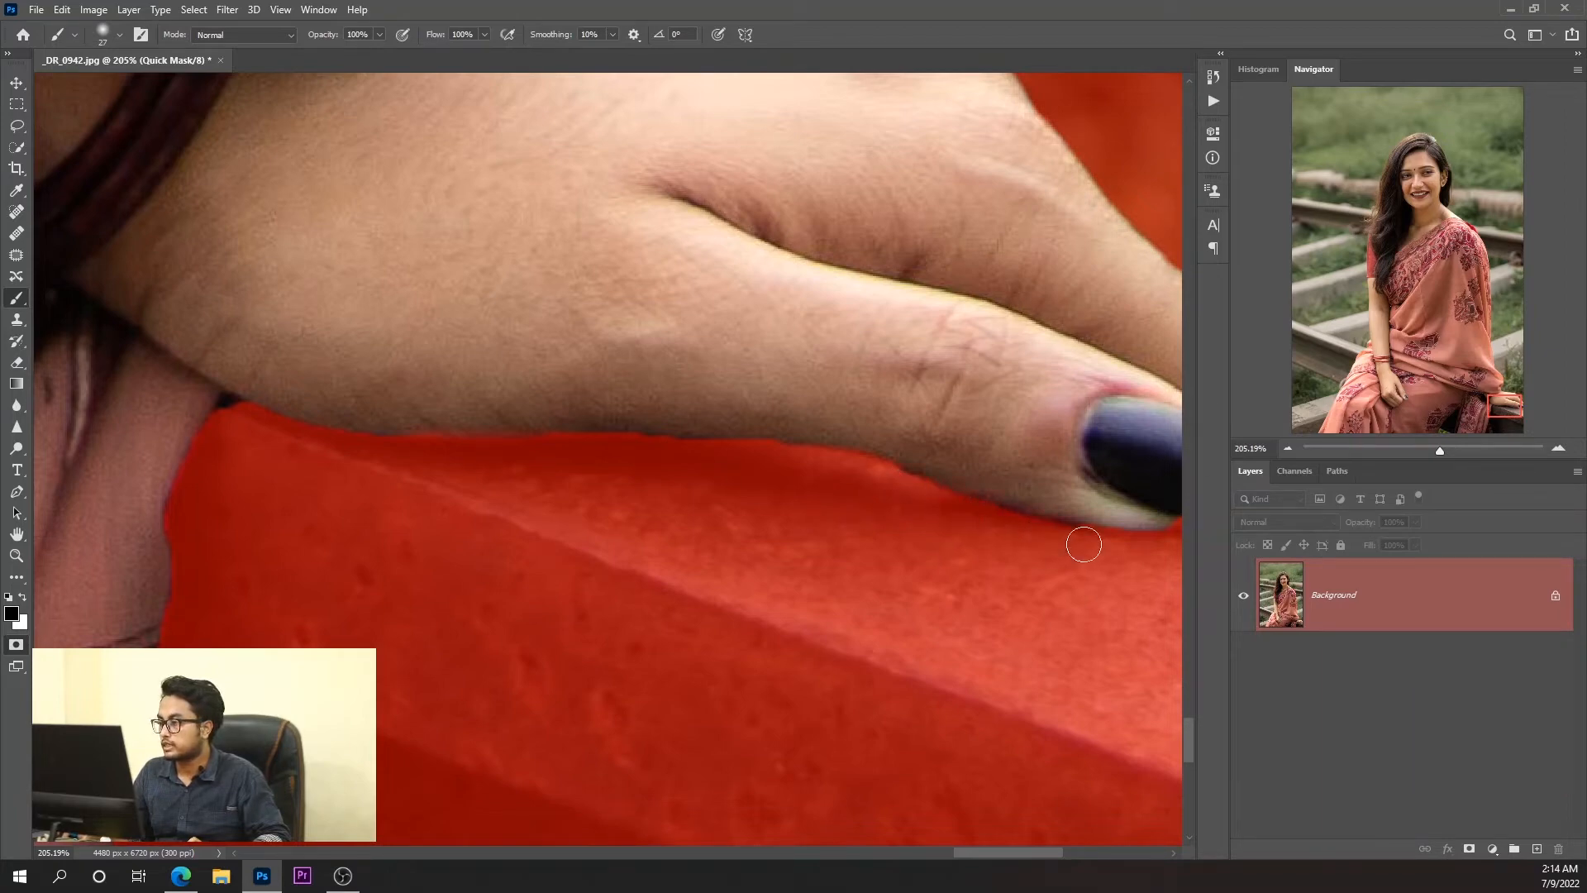
Paint black along the lower slanted edge of the dark gap between the saree folds to exclude it from the selection.
{"action": "scroll", "coordinate": [825, 518], "scroll_direction": "down", "scroll_amount": 2}
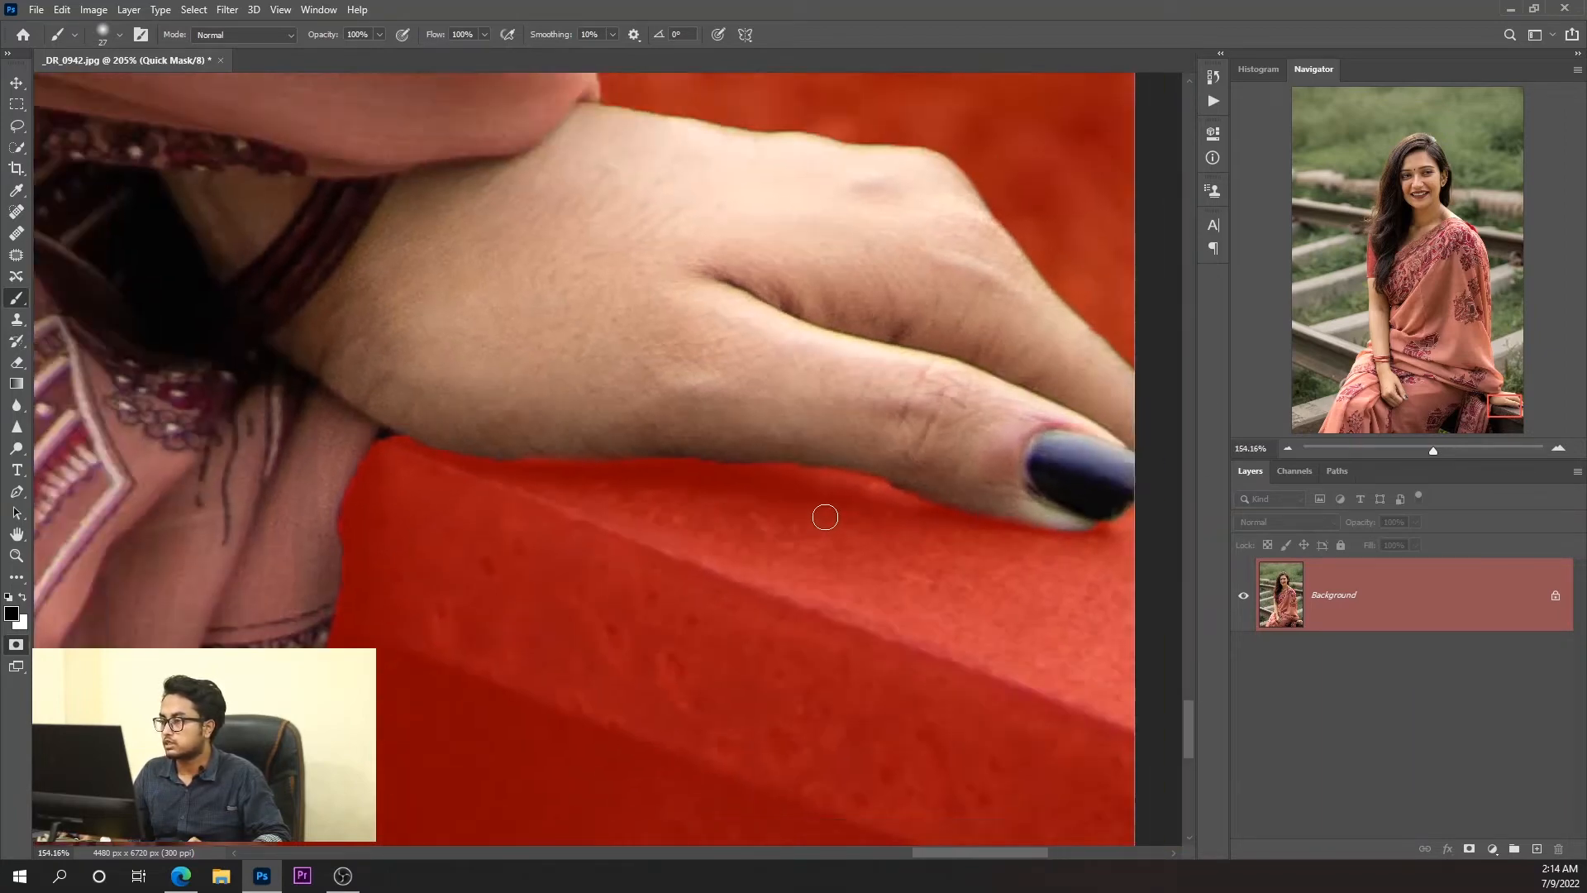
{"action": "scroll", "coordinate": [825, 517], "scroll_direction": "down", "scroll_amount": 4}
{"action": "scroll", "coordinate": [815, 526], "scroll_direction": "down", "scroll_amount": 1}
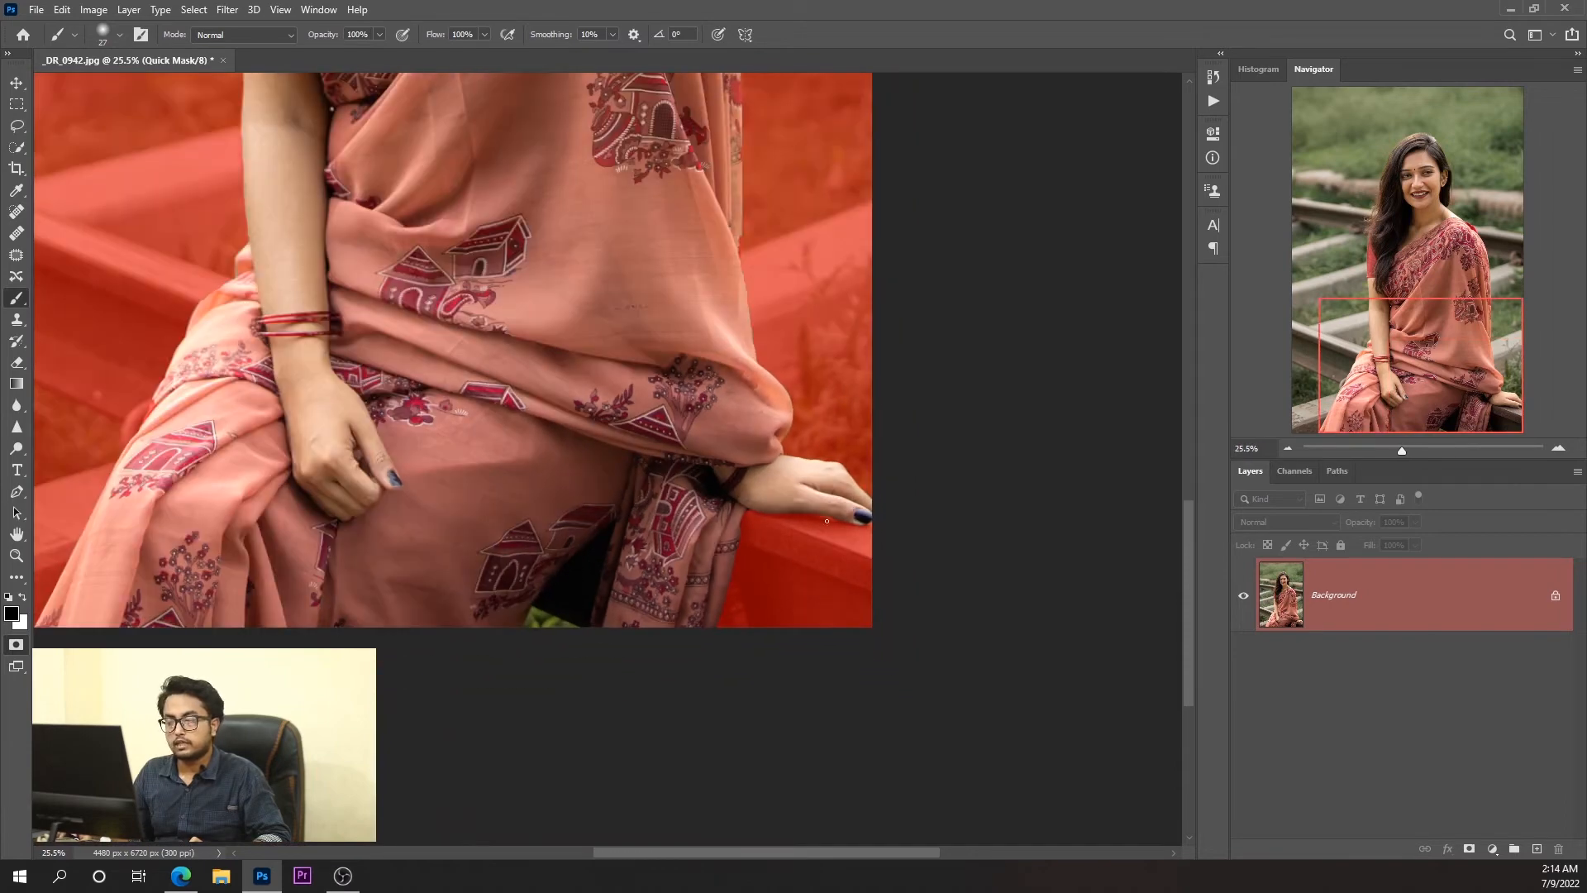
{"action": "scroll", "coordinate": [429, 609], "scroll_direction": "up", "scroll_amount": 7}
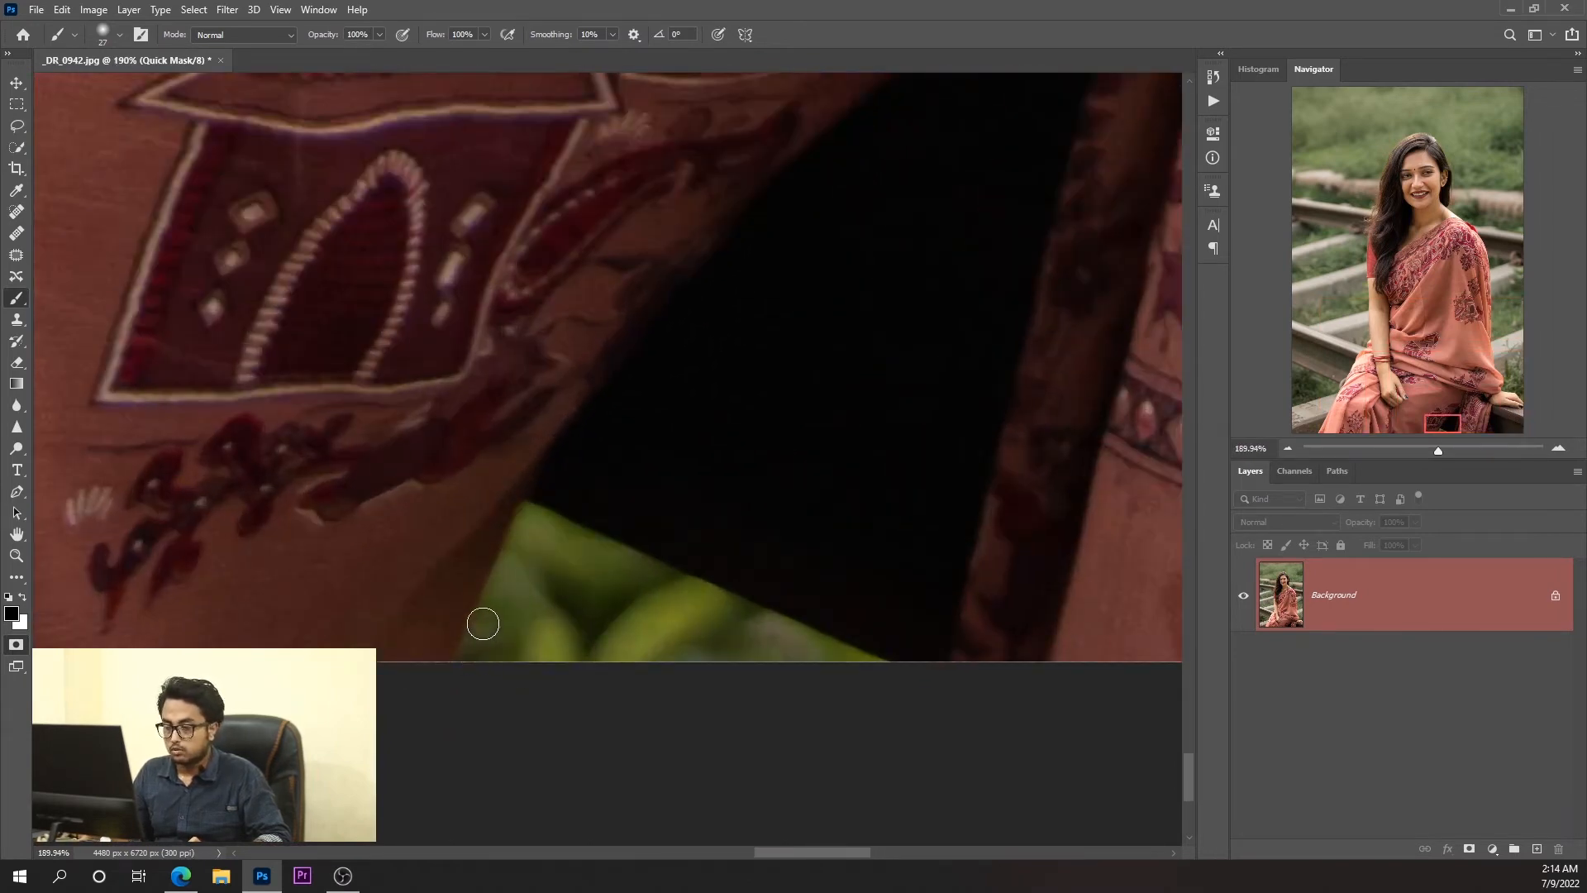
{"action": "mouse_move", "coordinate": [506, 617]}
{"action": "left_mouse_down"}
{"action": "mouse_move", "coordinate": [462, 677]}
{"action": "mouse_move", "coordinate": [525, 531]}
{"action": "mouse_move", "coordinate": [480, 637]}
{"action": "left_mouse_up"}
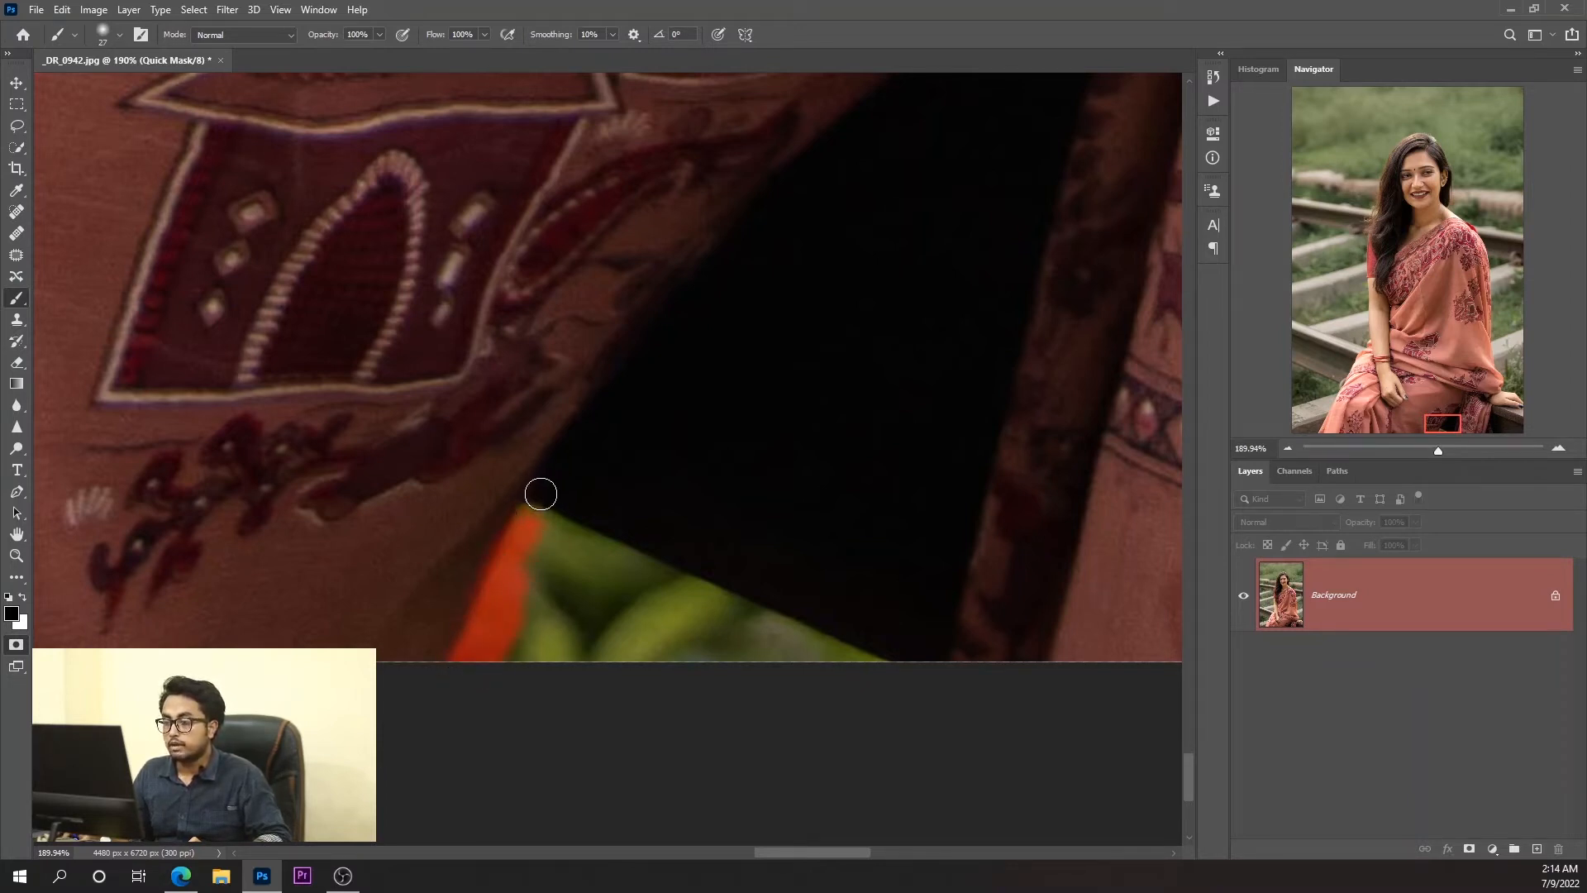
{"action": "mouse_move", "coordinate": [560, 464]}
{"action": "left_mouse_down"}
{"action": "mouse_move", "coordinate": [537, 520]}
{"action": "mouse_move", "coordinate": [638, 356]}
{"action": "mouse_move", "coordinate": [592, 429]}
{"action": "left_mouse_up"}
{"action": "left_click_drag", "start_coordinate": [712, 301], "coordinate": [607, 400]}
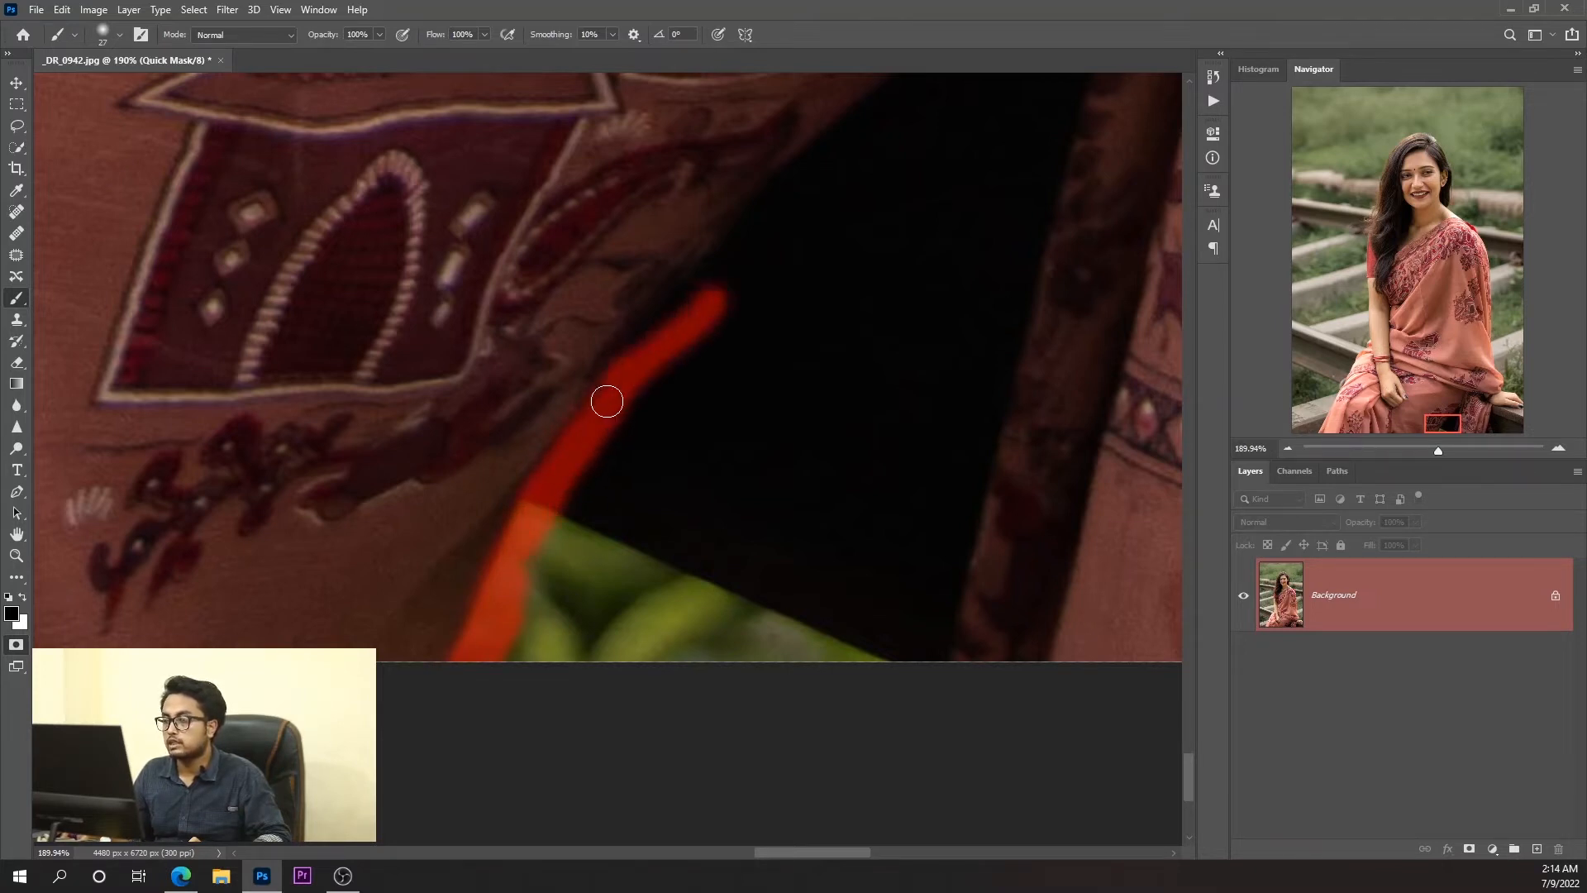
Enlarge the brush to 42 px and mask the rest of the gap's slanted edge up to its upper tip.
{"action": "scroll", "coordinate": [836, 242], "scroll_direction": "down", "scroll_amount": 5}
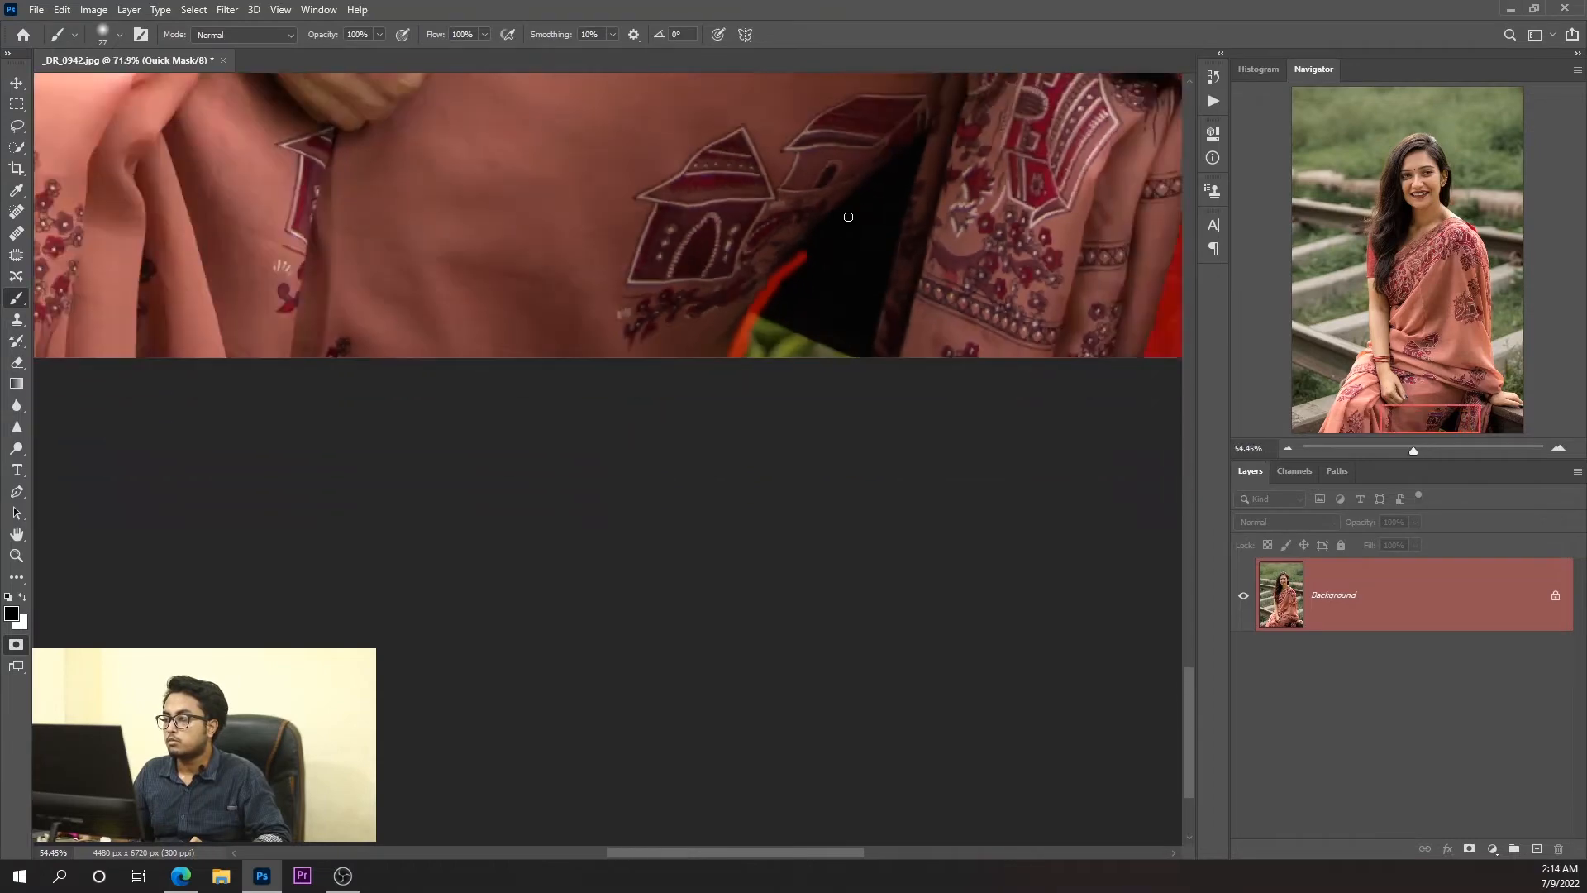
{"action": "scroll", "coordinate": [905, 143], "scroll_direction": "up", "scroll_amount": 4}
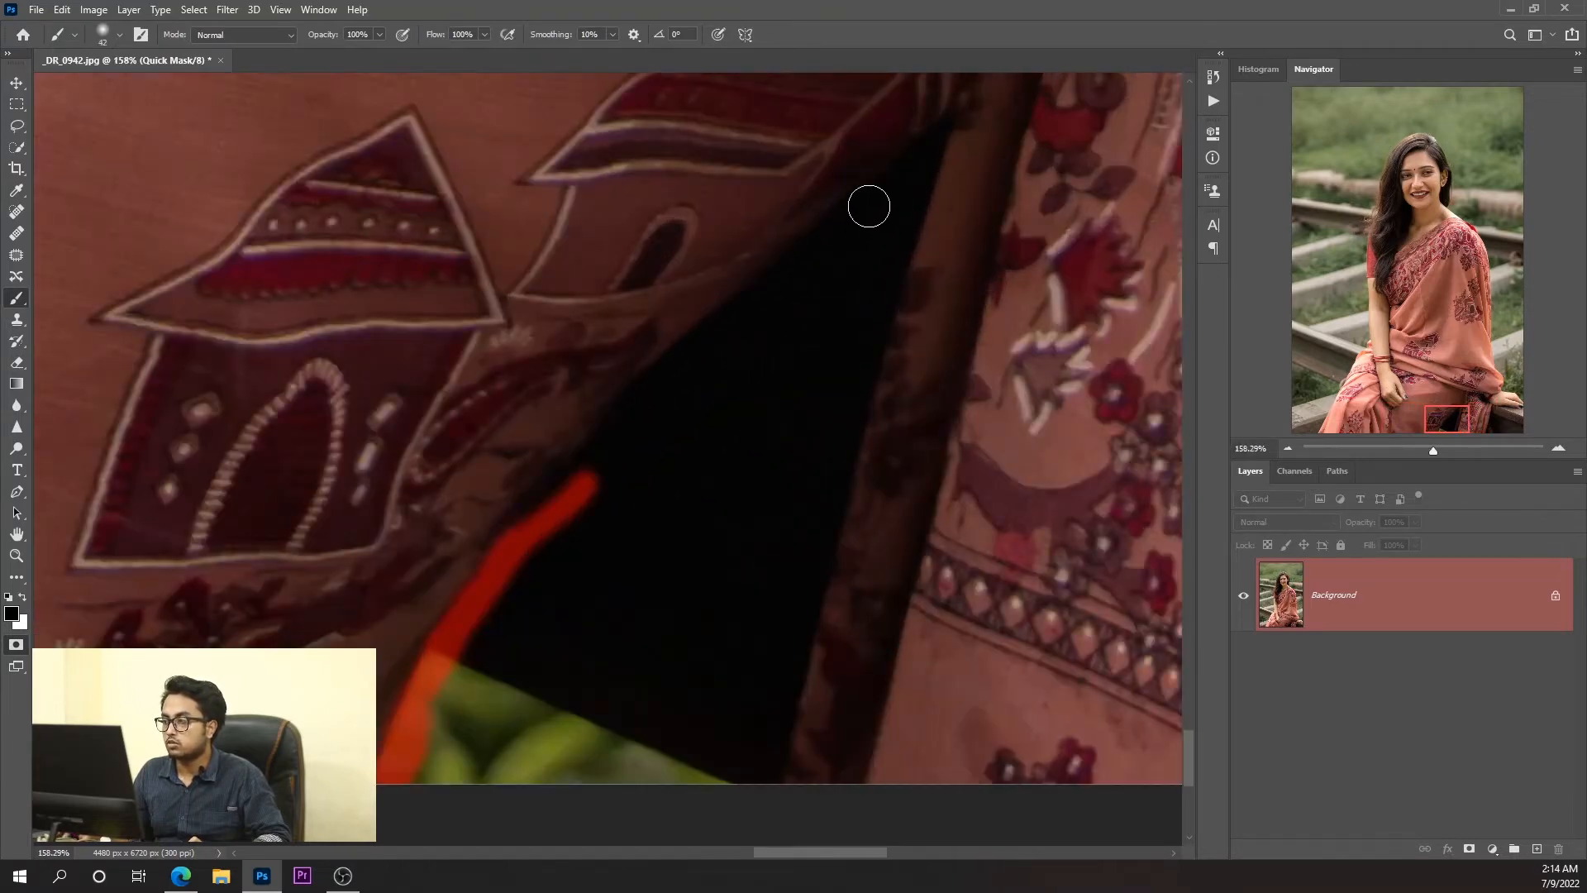
{"action": "mouse_move", "coordinate": [868, 206]}
{"action": "left_mouse_down"}
{"action": "mouse_move", "coordinate": [677, 369]}
{"action": "mouse_move", "coordinate": [549, 506]}
{"action": "mouse_move", "coordinate": [541, 550]}
{"action": "left_mouse_up"}
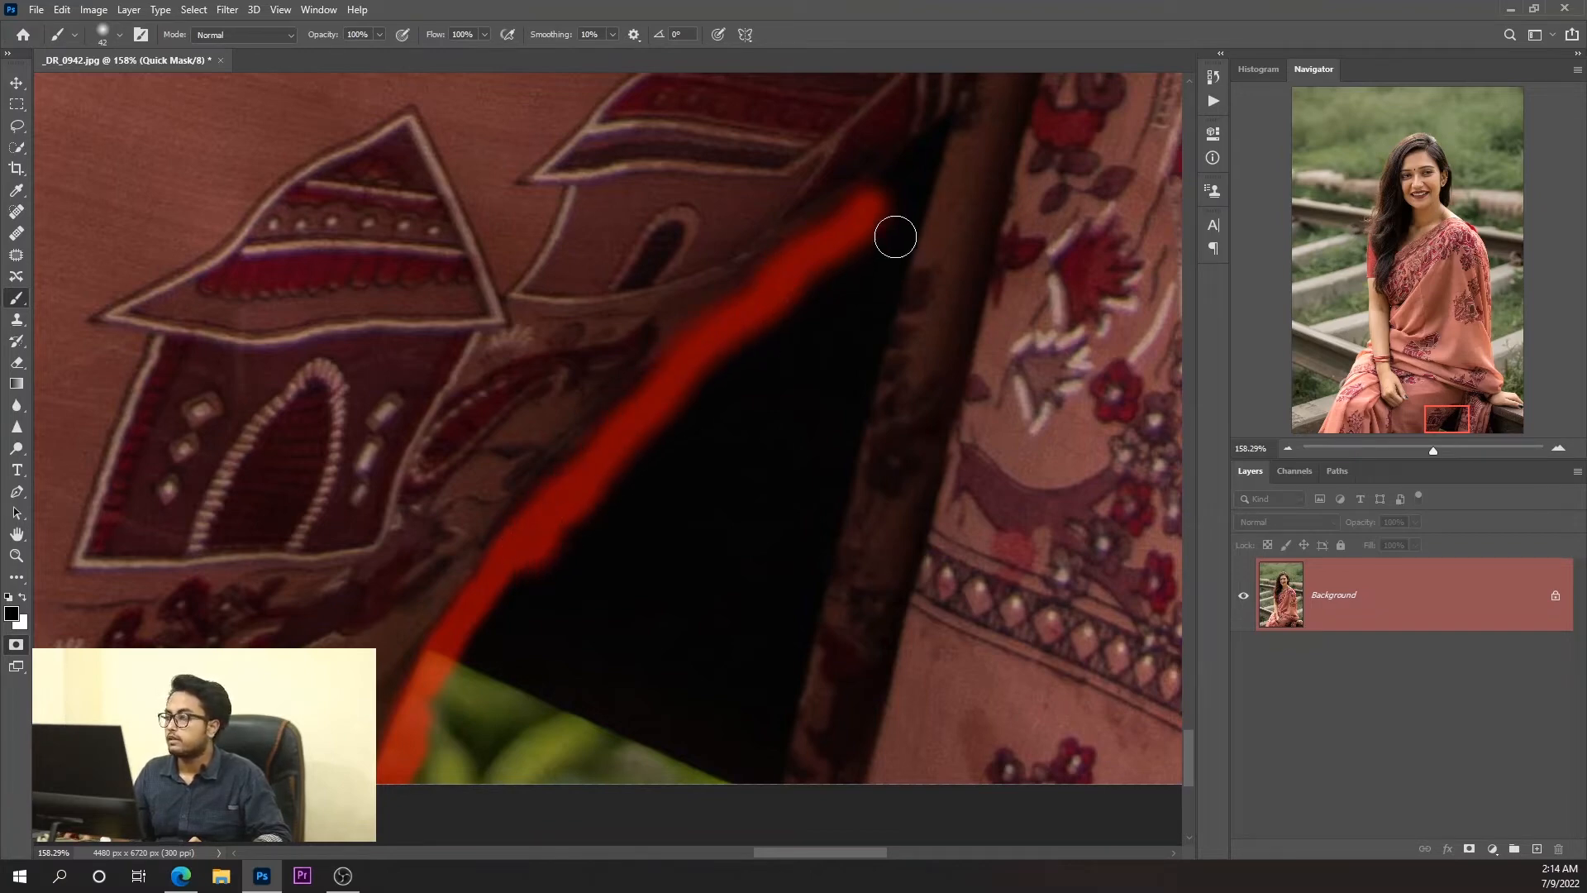
{"action": "mouse_move", "coordinate": [875, 201]}
{"action": "left_mouse_down"}
{"action": "mouse_move", "coordinate": [915, 163]}
{"action": "mouse_move", "coordinate": [859, 303]}
{"action": "mouse_move", "coordinate": [936, 132]}
{"action": "mouse_move", "coordinate": [818, 369]}
{"action": "left_mouse_up"}
Mask the gap's opposite edge along the hanging saree fold and its base along the photo's border.
{"action": "key", "text": "ctrl+minus"}
{"action": "key", "text": "ctrl+minus"}
{"action": "key", "text": "ctrl+minus"}
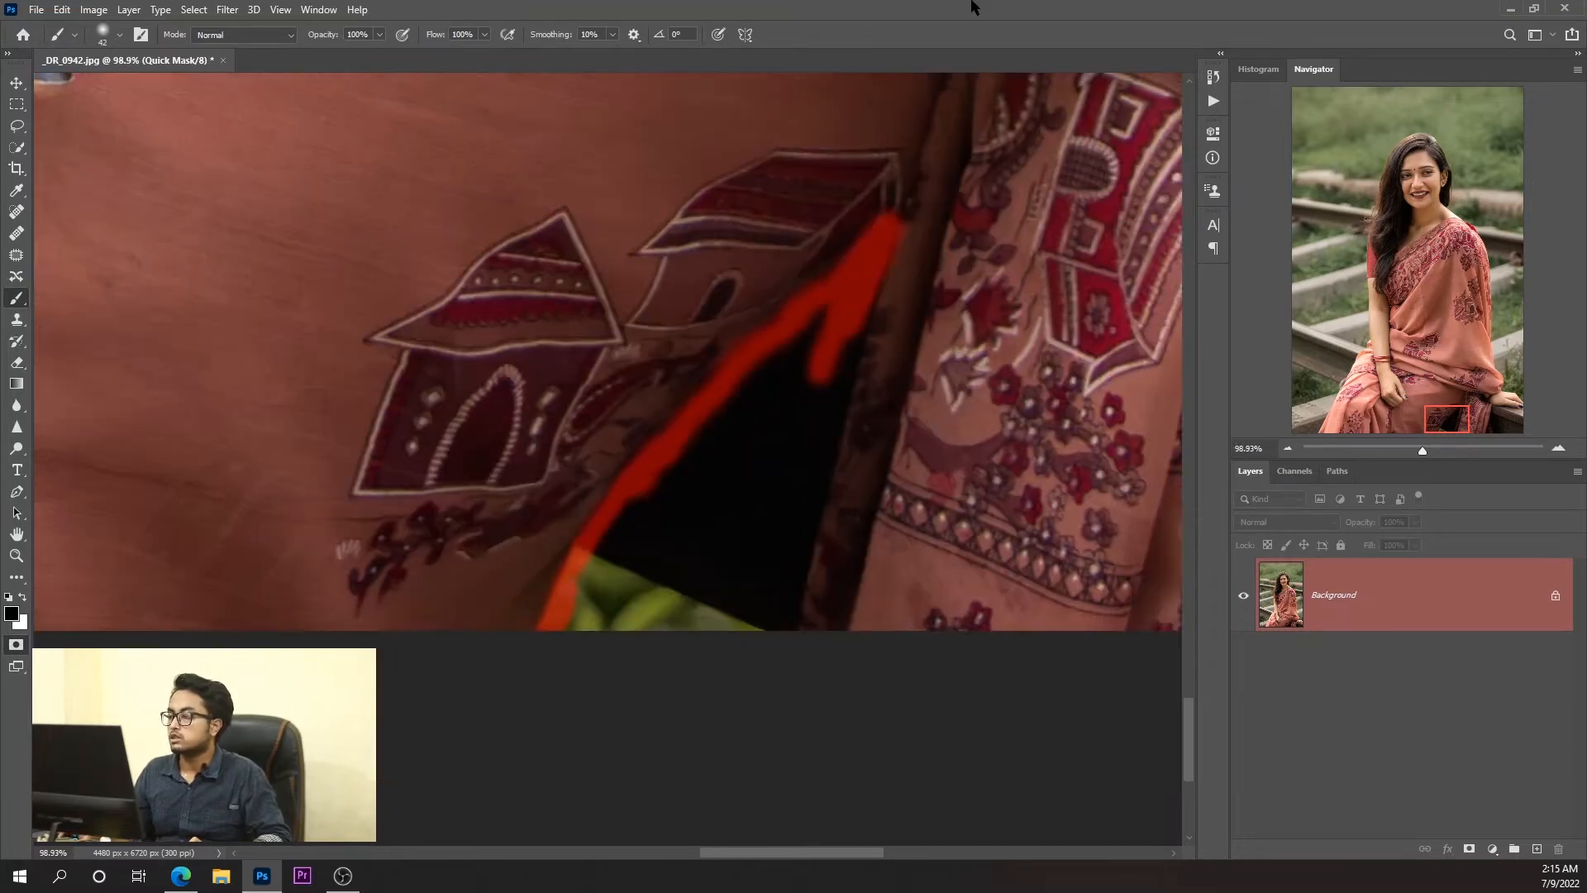
{"action": "scroll", "coordinate": [953, 15], "scroll_direction": "down", "scroll_amount": 2}
{"action": "scroll", "coordinate": [860, 181], "scroll_direction": "up", "scroll_amount": 7}
{"action": "scroll", "coordinate": [813, 198], "scroll_direction": "down", "scroll_amount": 14}
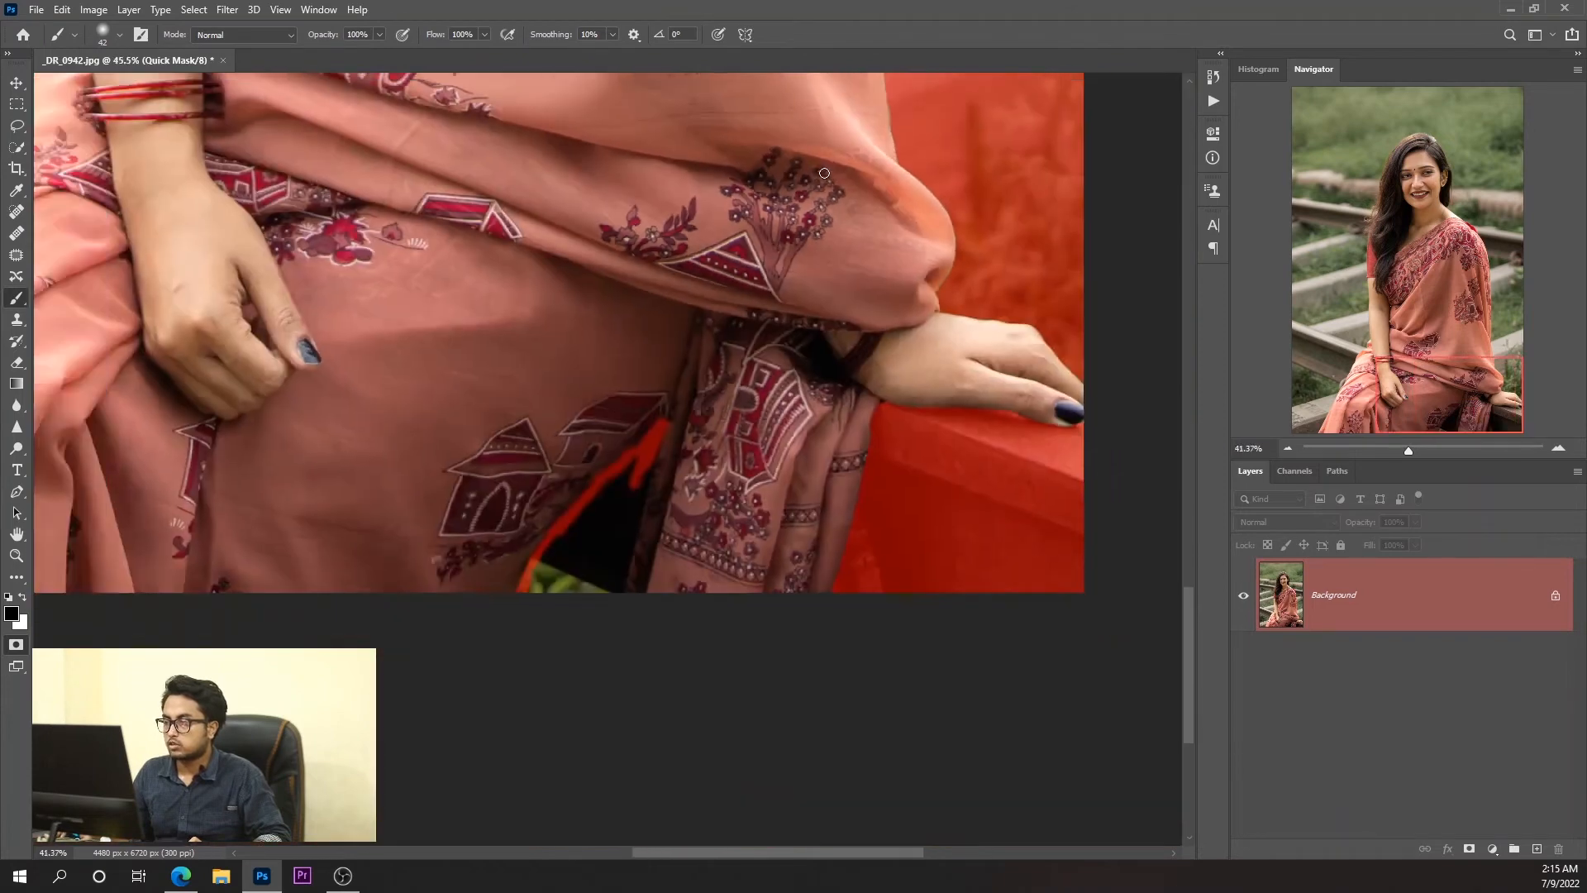
{"action": "scroll", "coordinate": [786, 370], "scroll_direction": "up", "scroll_amount": 8}
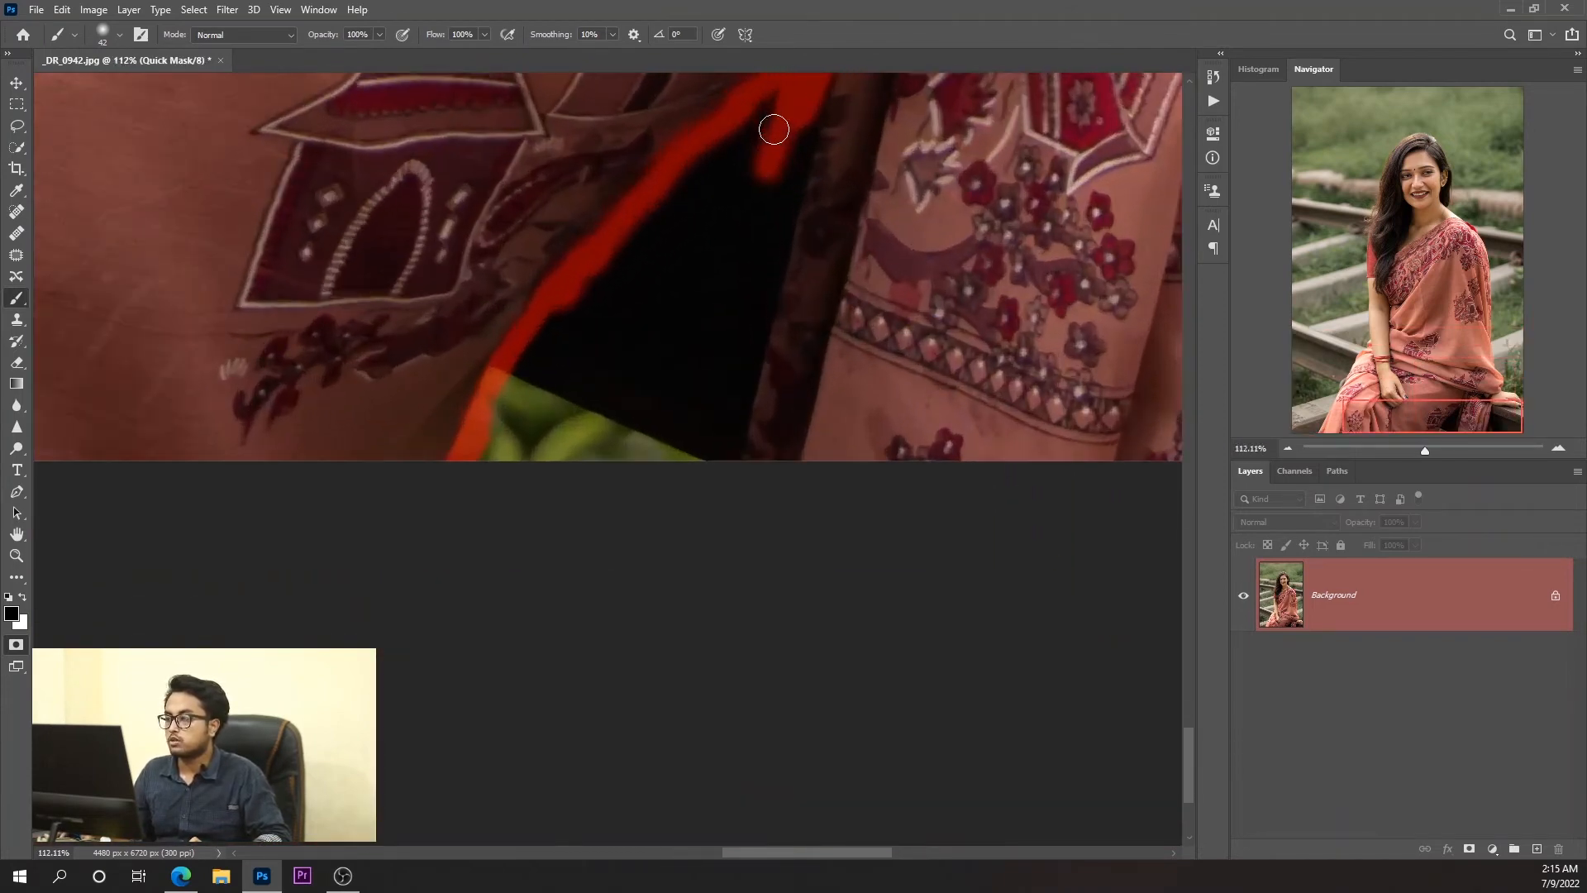
{"action": "mouse_move", "coordinate": [772, 132]}
{"action": "left_mouse_down"}
{"action": "mouse_move", "coordinate": [783, 189]}
{"action": "mouse_move", "coordinate": [727, 497]}
{"action": "left_mouse_up"}
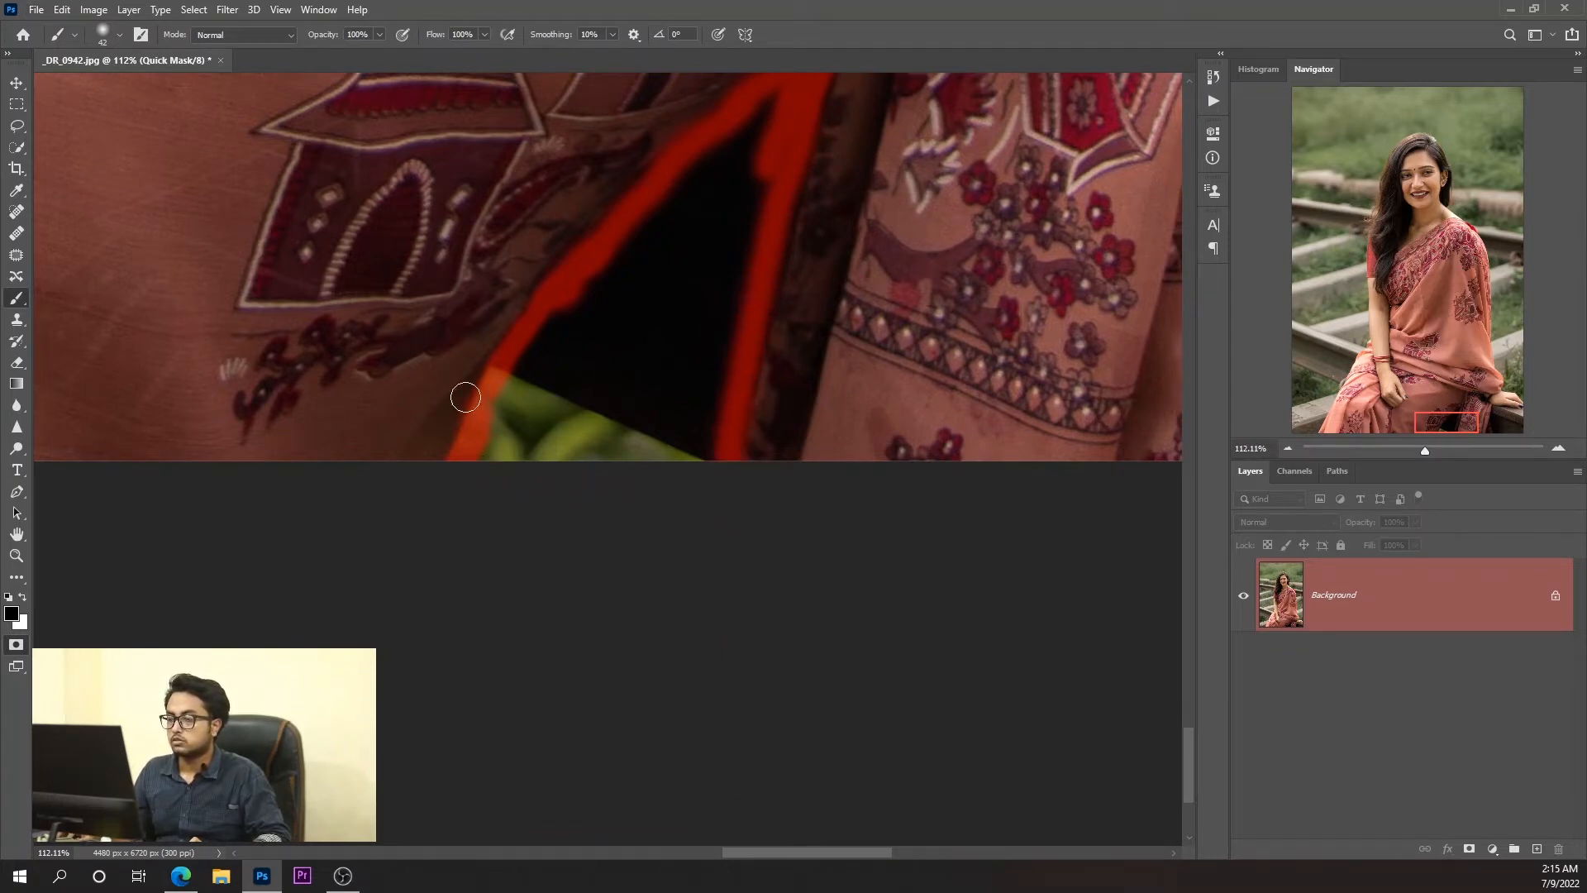
{"action": "mouse_move", "coordinate": [479, 461]}
{"action": "left_mouse_down"}
{"action": "mouse_move", "coordinate": [712, 455]}
{"action": "mouse_move", "coordinate": [786, 92]}
{"action": "left_mouse_up"}
Enlarge the brush further and fill the remaining interior of the gap with the mask.
{"action": "left_click_drag", "start_coordinate": [725, 187], "coordinate": [744, 187]}
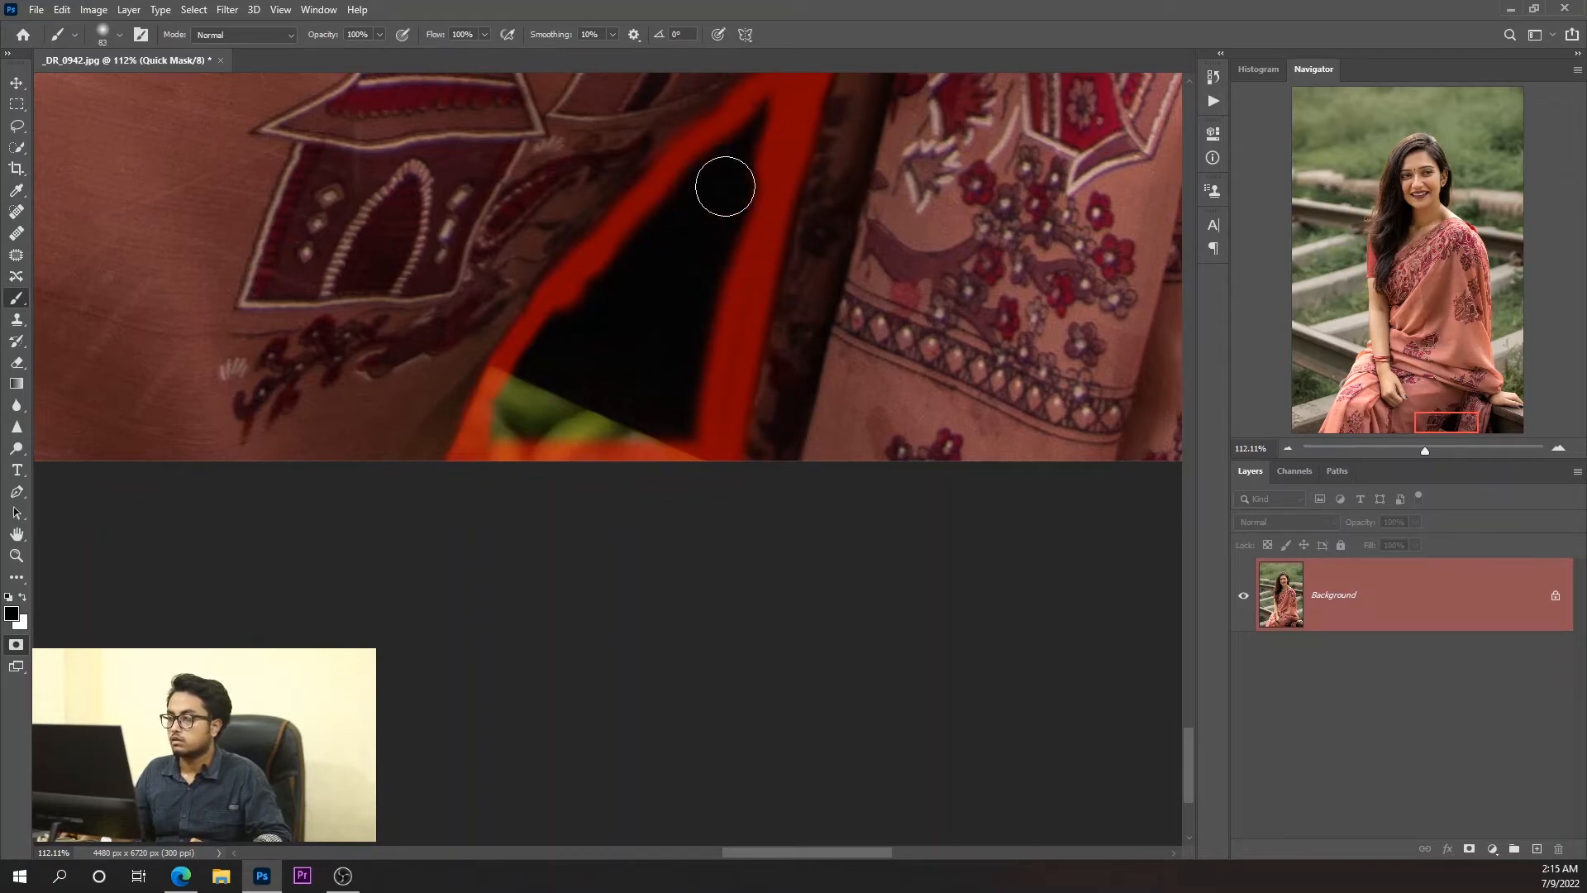
{"action": "left_click_drag", "start_coordinate": [751, 107], "coordinate": [609, 524]}
{"action": "mouse_move", "coordinate": [755, 151]}
{"action": "left_mouse_down"}
{"action": "mouse_move", "coordinate": [625, 526]}
{"action": "mouse_move", "coordinate": [710, 336]}
{"action": "mouse_move", "coordinate": [686, 488]}
{"action": "mouse_move", "coordinate": [674, 373]}
{"action": "mouse_move", "coordinate": [553, 445]}
{"action": "mouse_move", "coordinate": [497, 451]}
{"action": "left_mouse_up"}
{"action": "left_click_drag", "start_coordinate": [605, 349], "coordinate": [670, 278]}
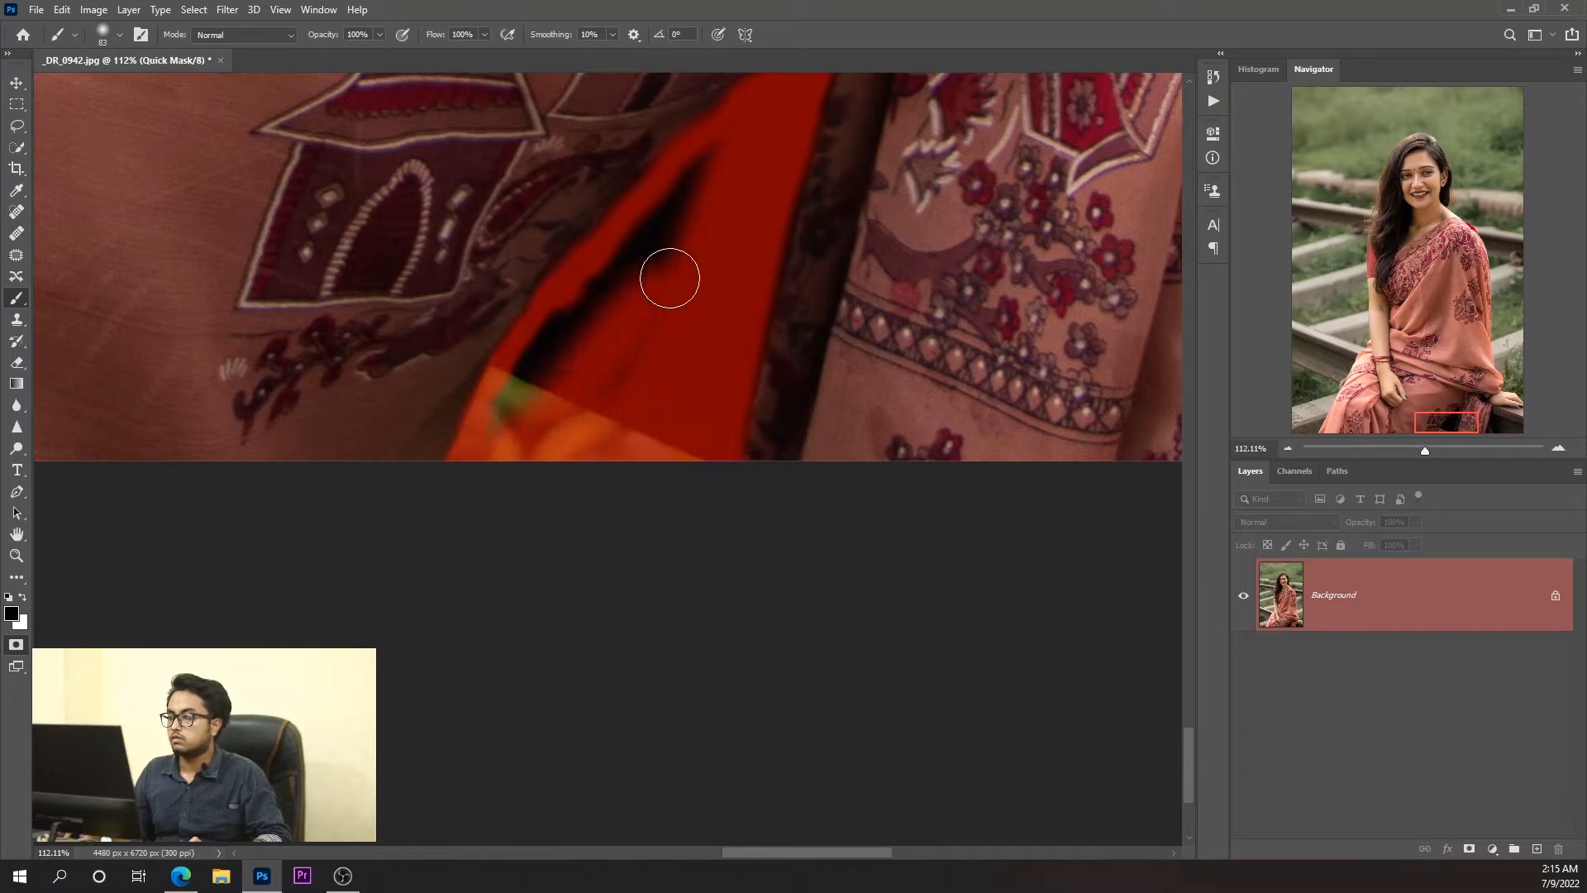
{"action": "mouse_move", "coordinate": [709, 157]}
{"action": "left_mouse_down"}
{"action": "mouse_move", "coordinate": [599, 367]}
{"action": "mouse_move", "coordinate": [535, 437]}
{"action": "mouse_move", "coordinate": [503, 432]}
{"action": "mouse_move", "coordinate": [656, 212]}
{"action": "mouse_move", "coordinate": [711, 167]}
{"action": "left_mouse_up"}
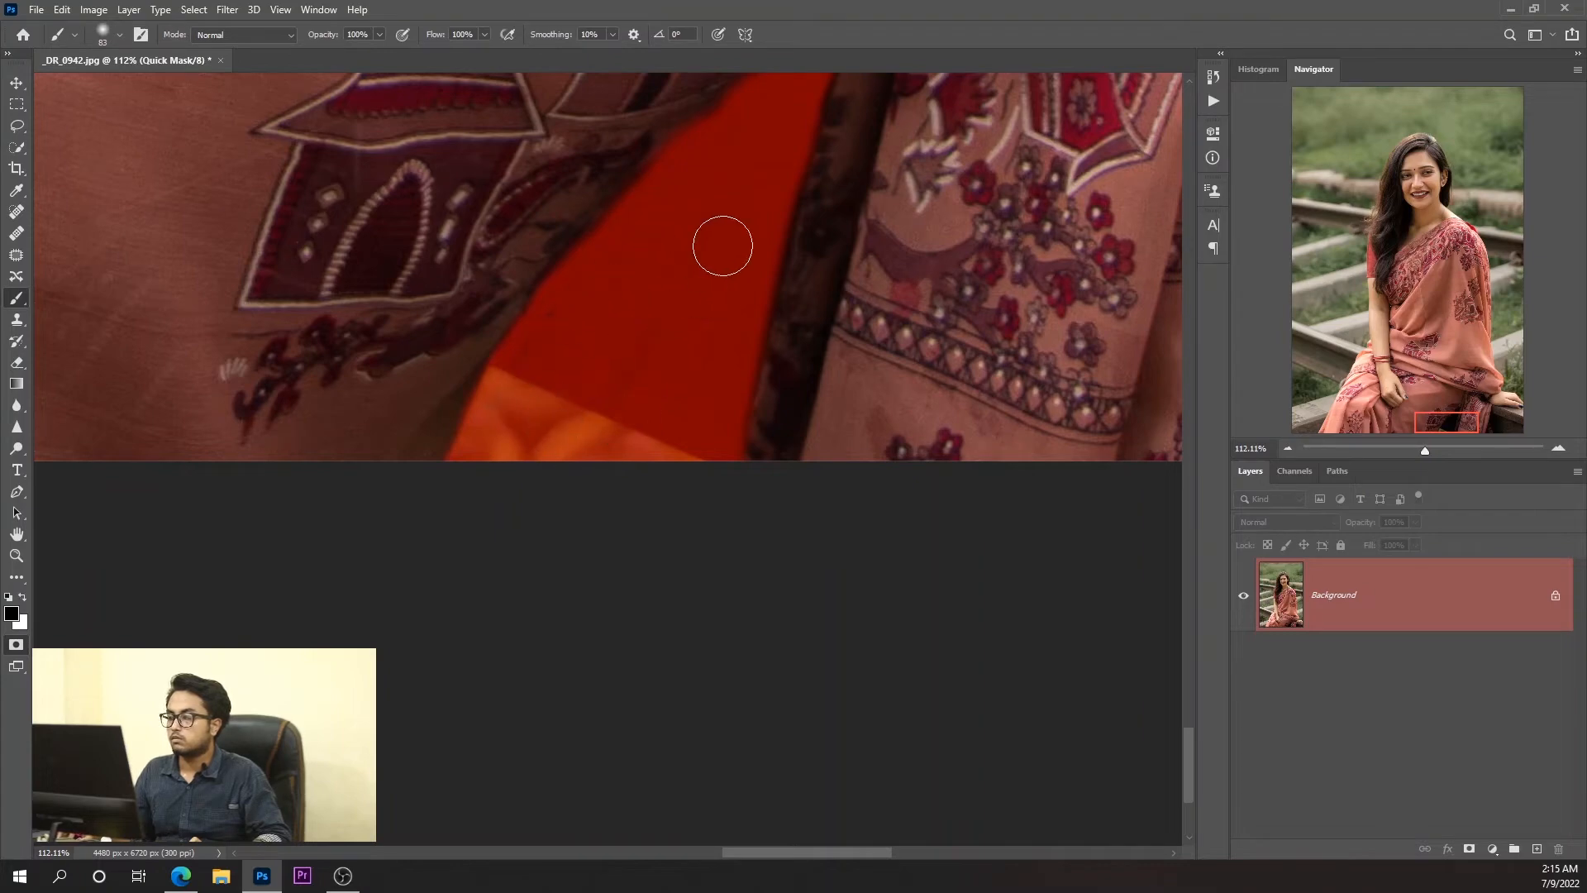
Check the whole mask and exit Quick Mask mode to load it as a selection.
{"action": "scroll", "coordinate": [363, 420], "scroll_direction": "down", "scroll_amount": 10}
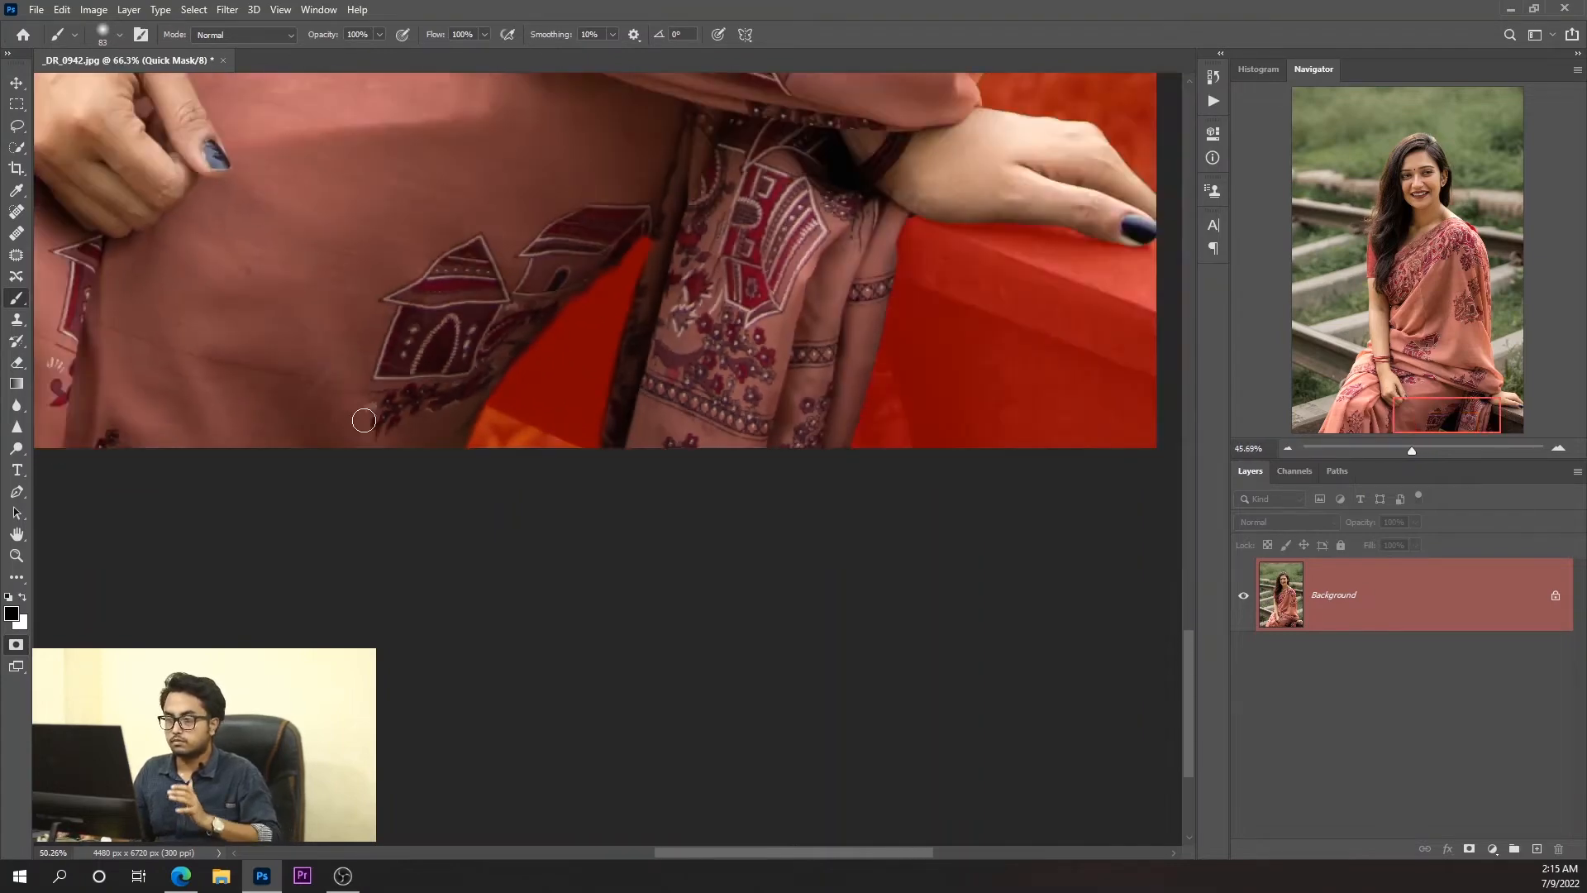
{"action": "scroll", "coordinate": [563, 299], "scroll_direction": "up", "scroll_amount": 2}
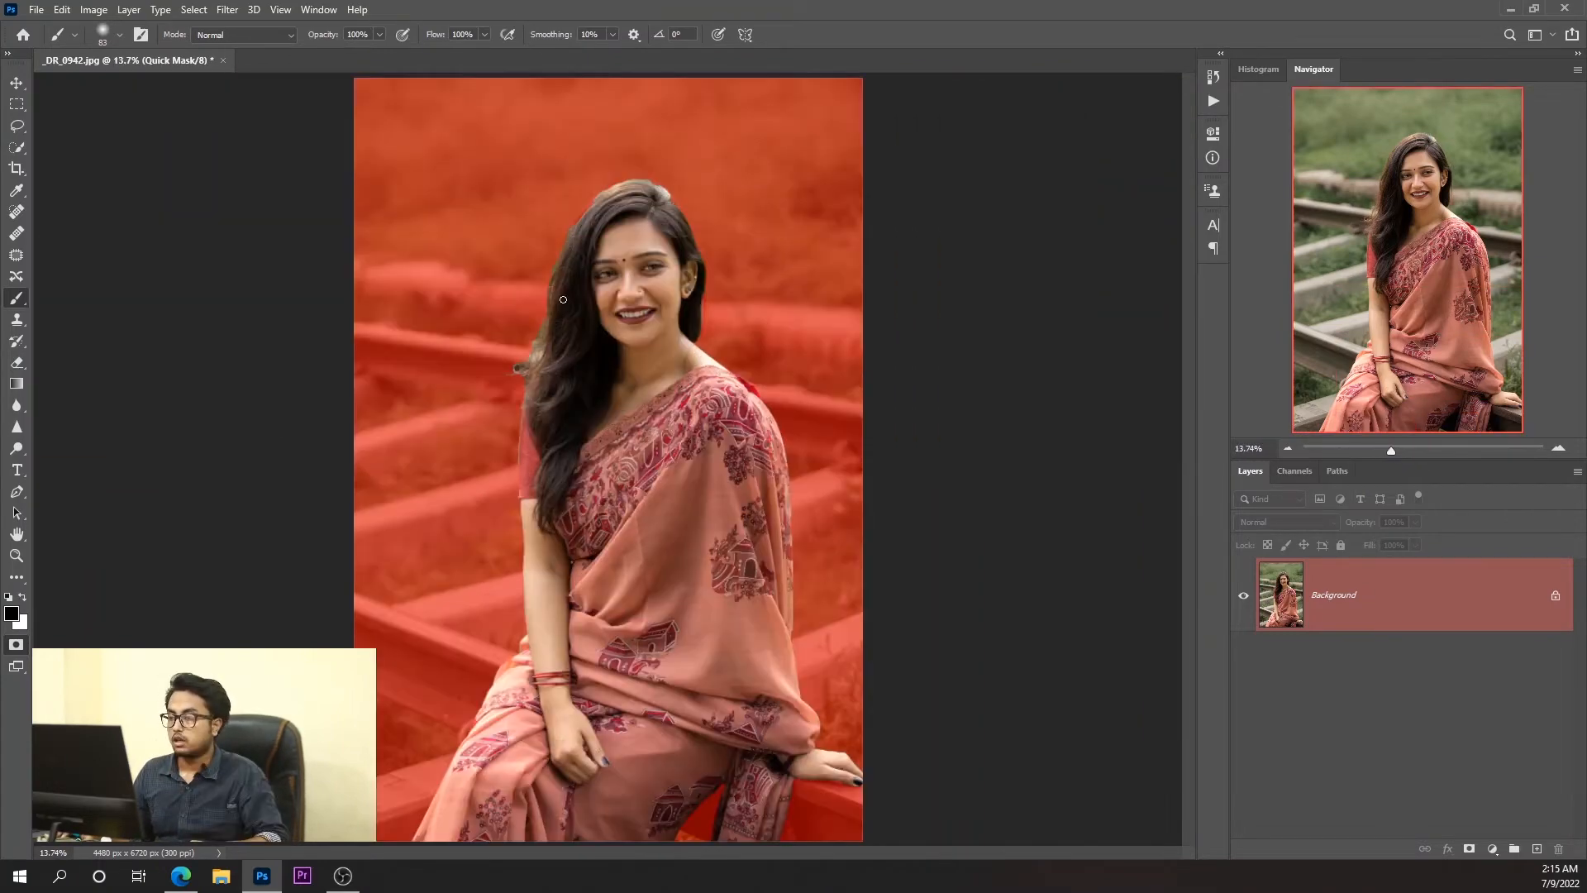
{"action": "key", "text": "q"}
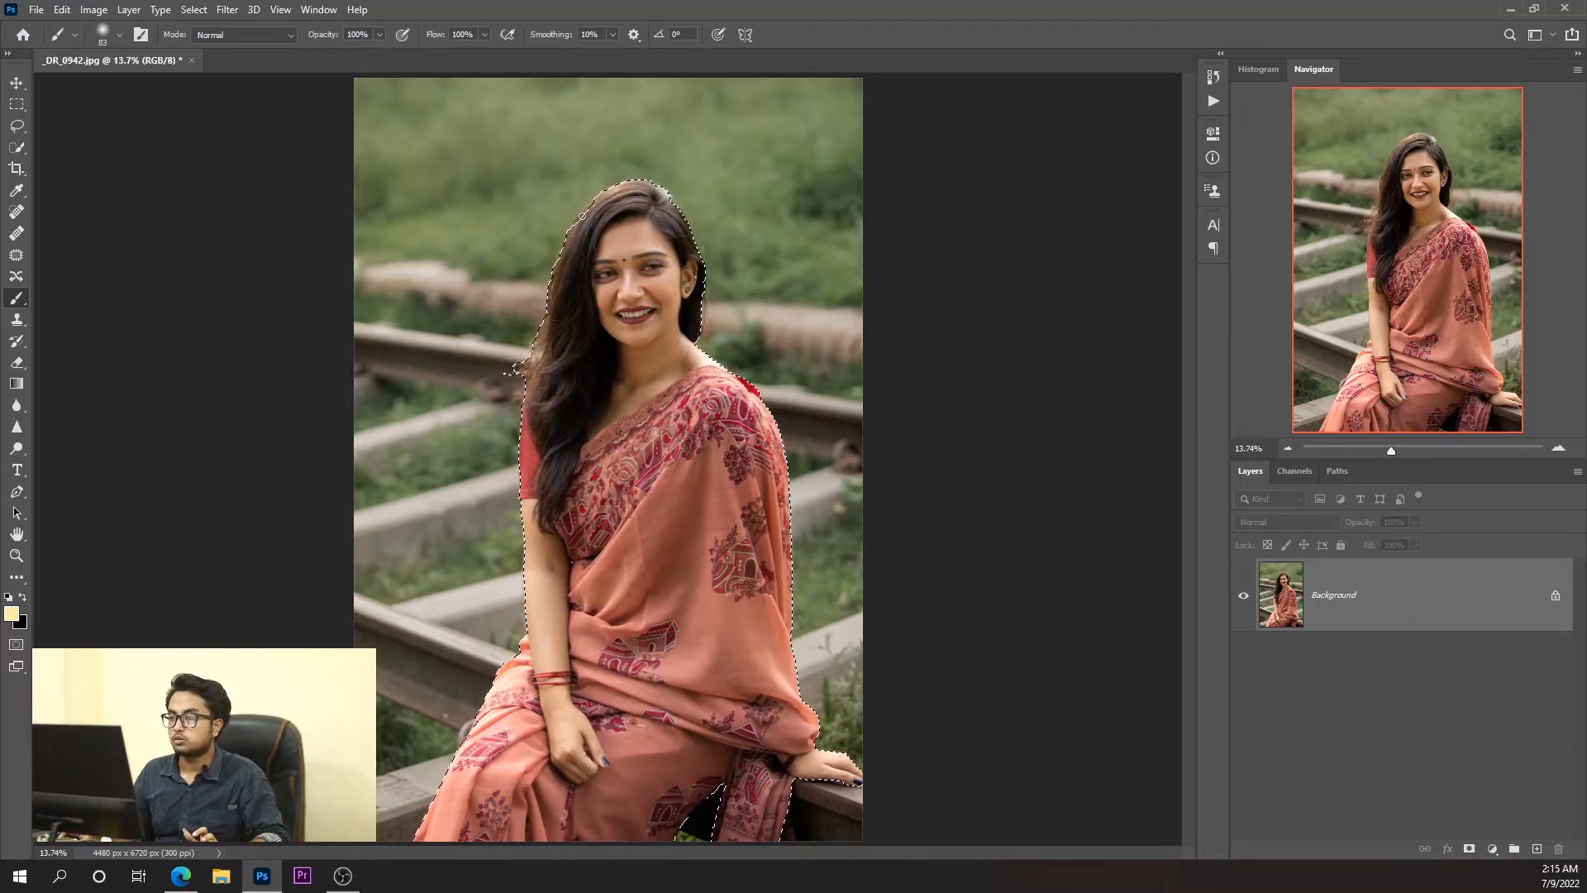
Open the selection in Select and Mask with the Quick Selection tool and set the view mode to Black & White.
{"action": "left_click", "coordinate": [16, 147]}
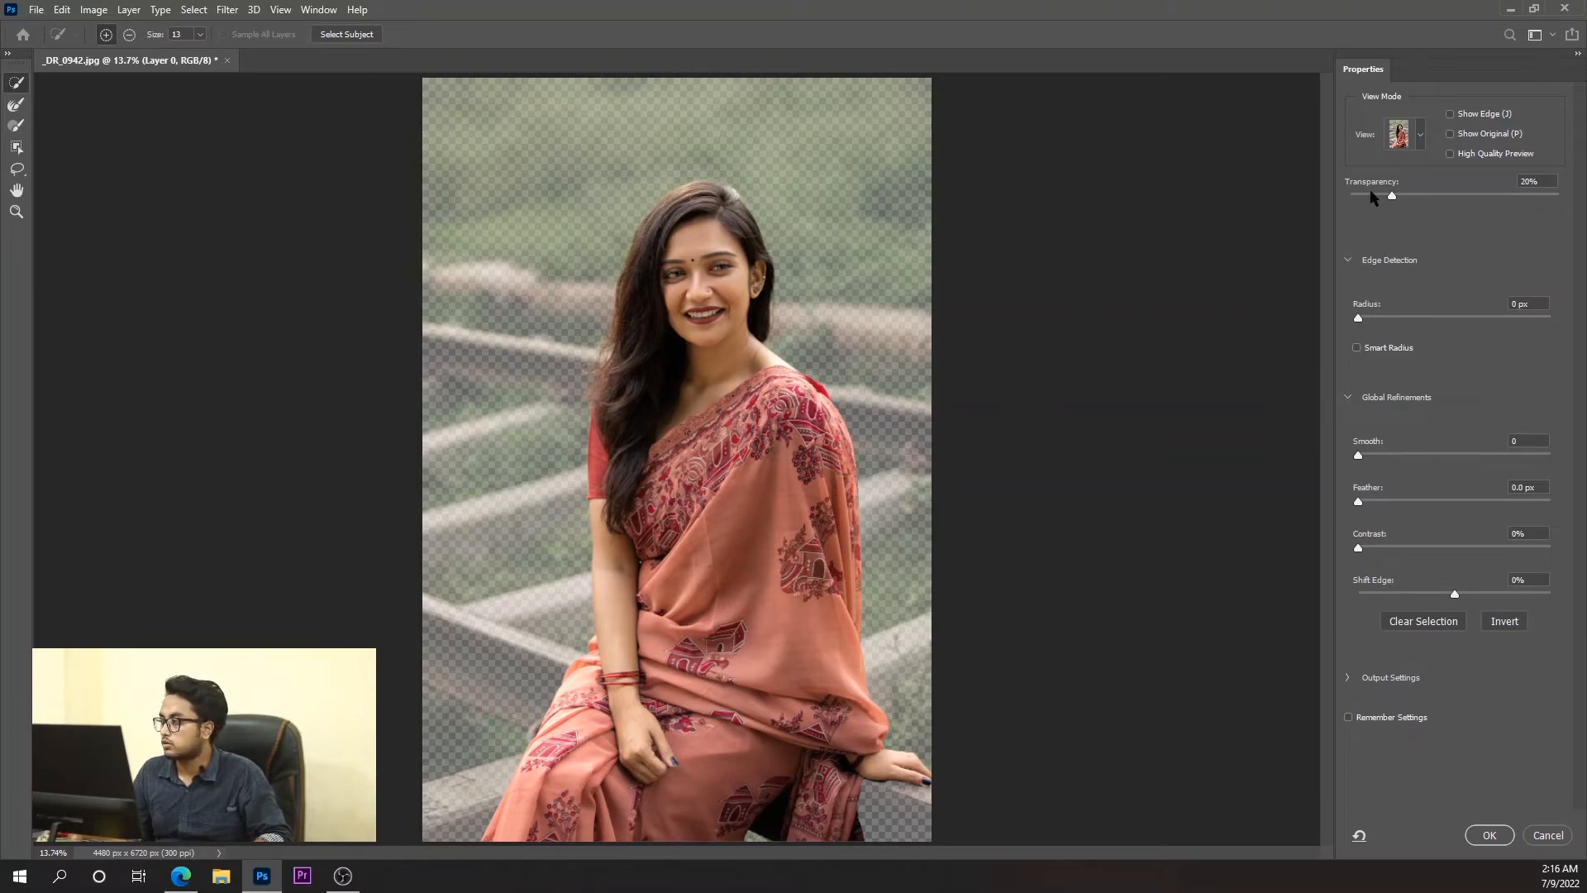
{"action": "left_click", "coordinate": [1421, 138]}
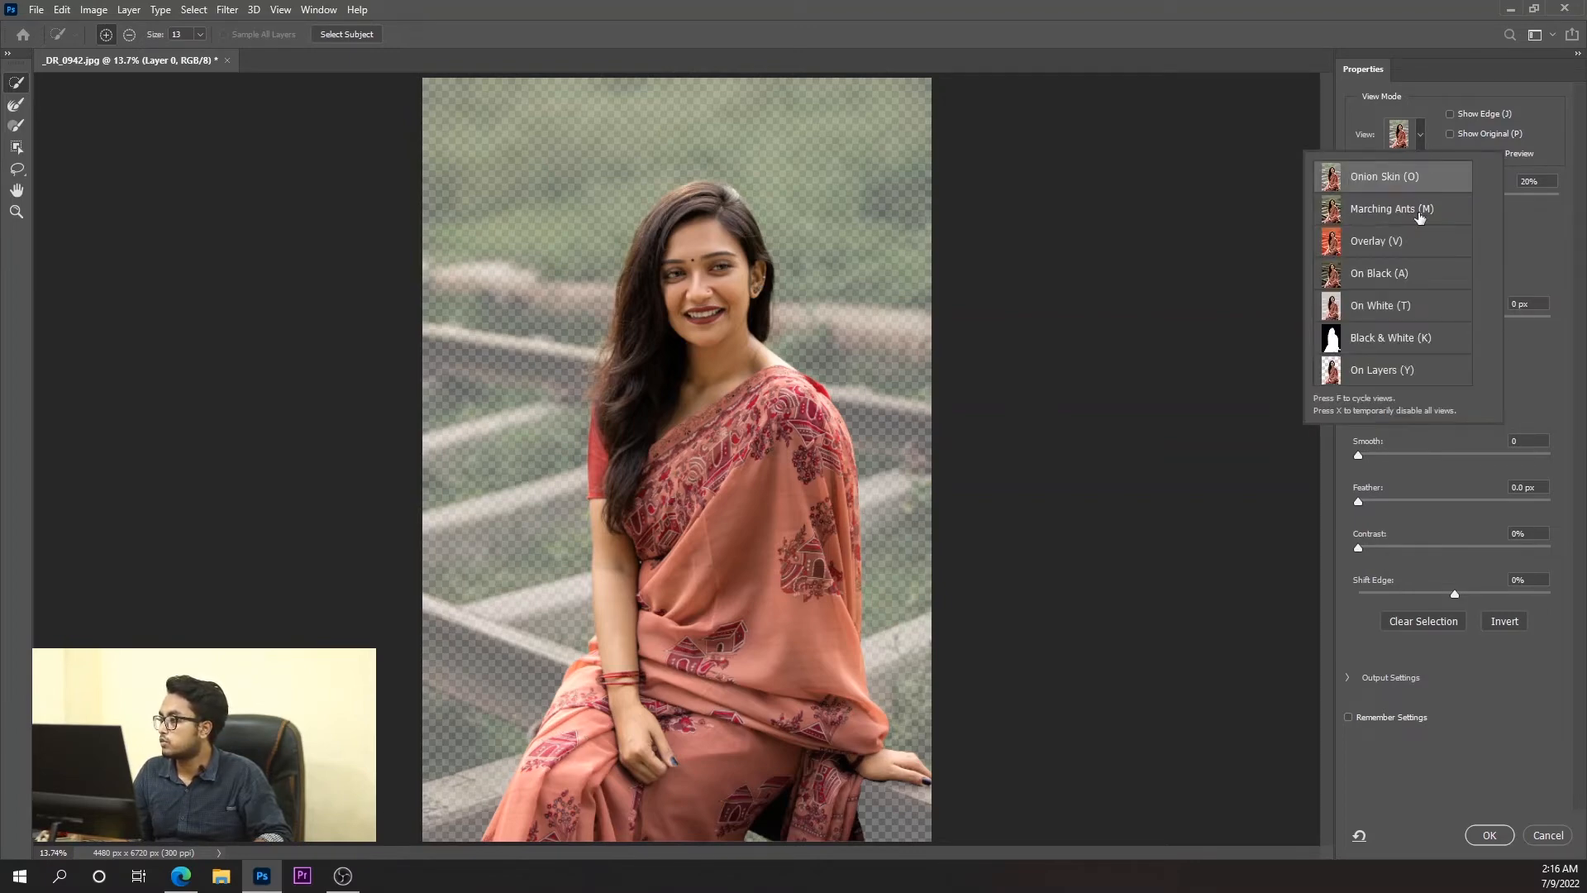
{"action": "left_click", "coordinate": [1362, 348]}
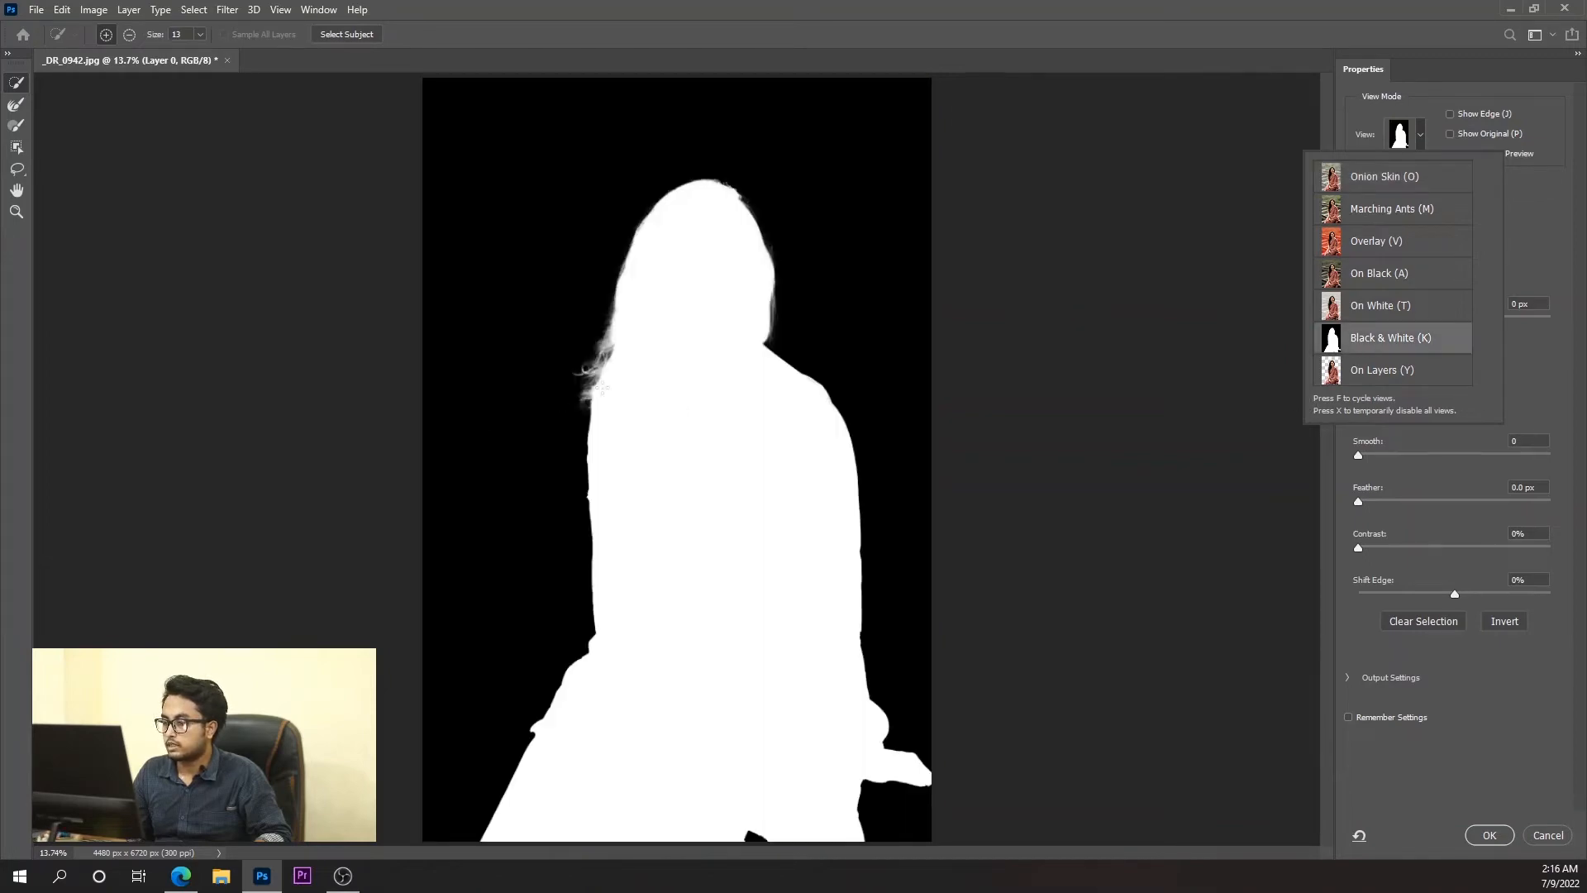
{"action": "left_click", "coordinate": [753, 7]}
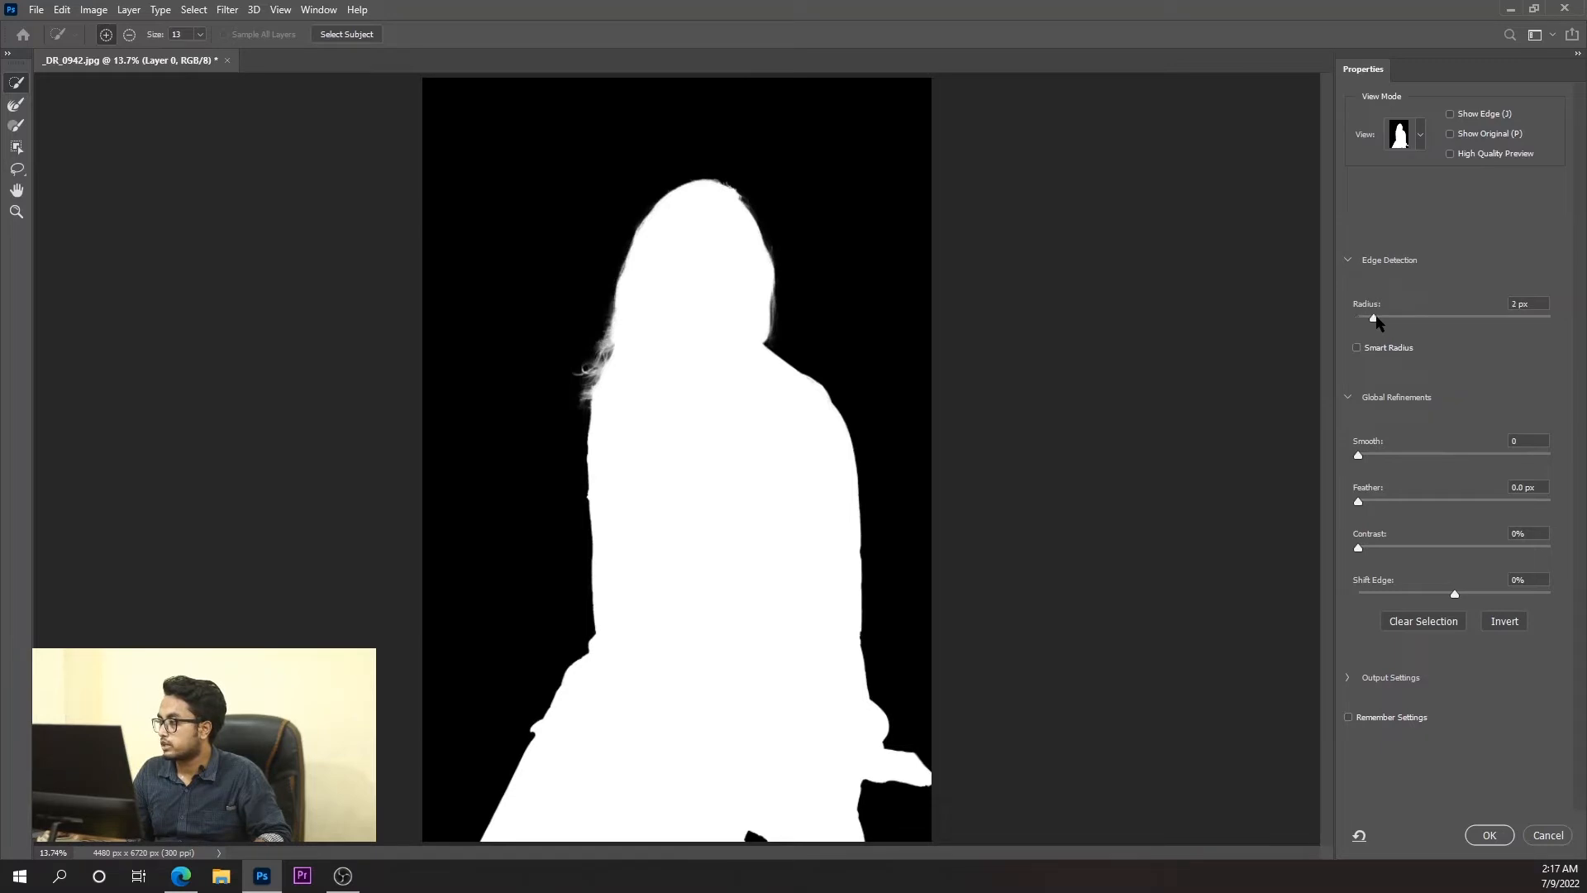
Refine the selection with a 4 px edge radius, 12% contrast and +7% shift edge, and apply it.
{"action": "left_click_drag", "start_coordinate": [1372, 317], "coordinate": [1395, 316]}
{"action": "left_click_drag", "start_coordinate": [1365, 545], "coordinate": [1380, 547]}
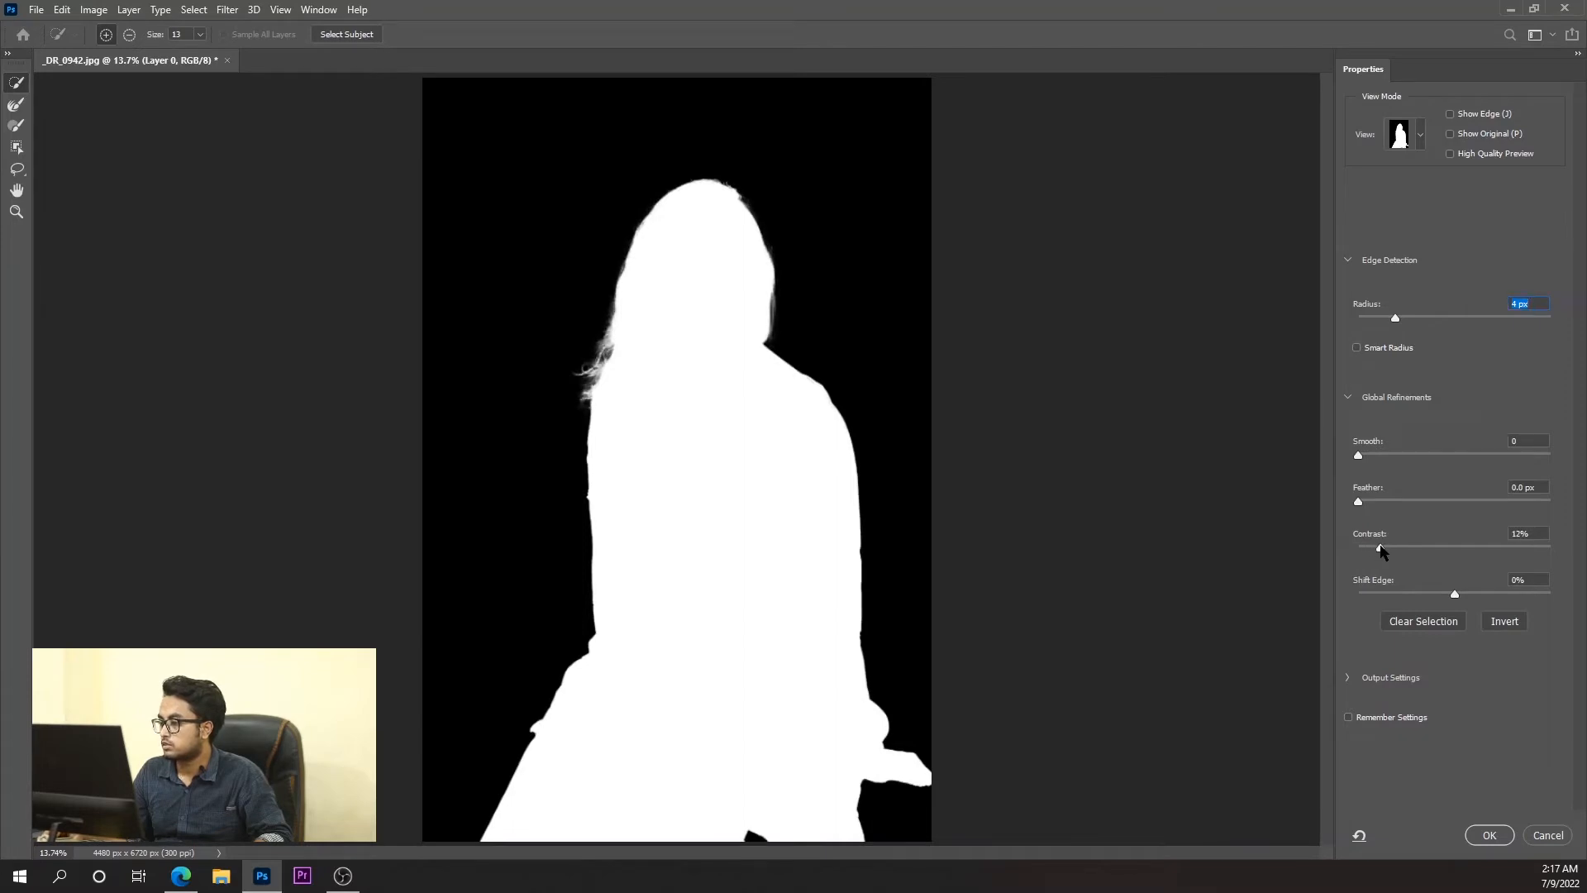
{"action": "left_click", "coordinate": [1461, 592]}
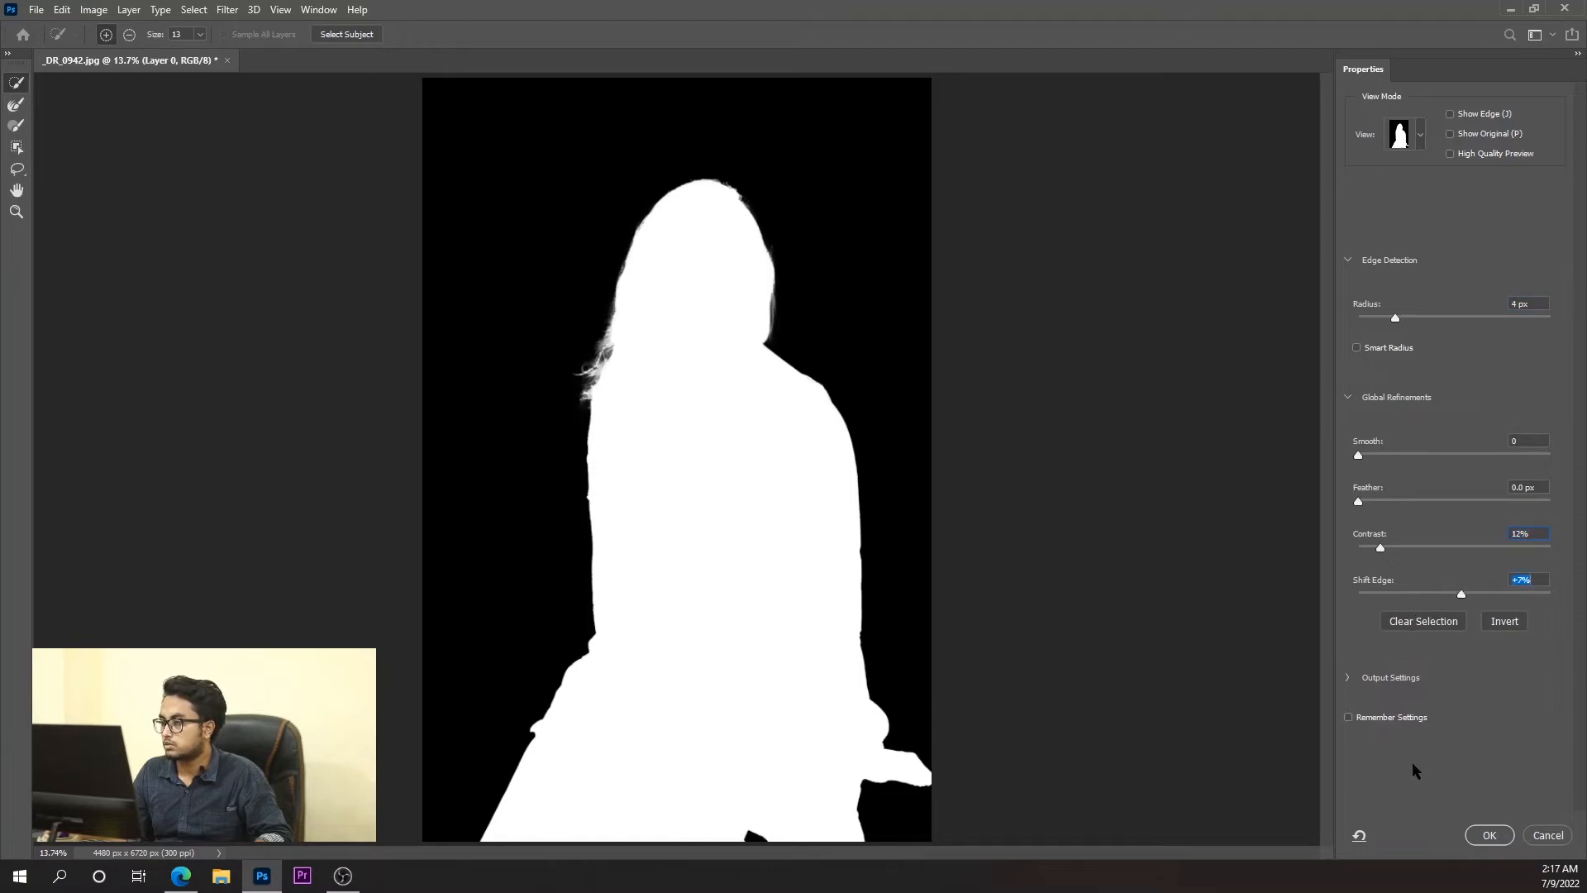
{"action": "left_click", "coordinate": [1489, 834]}
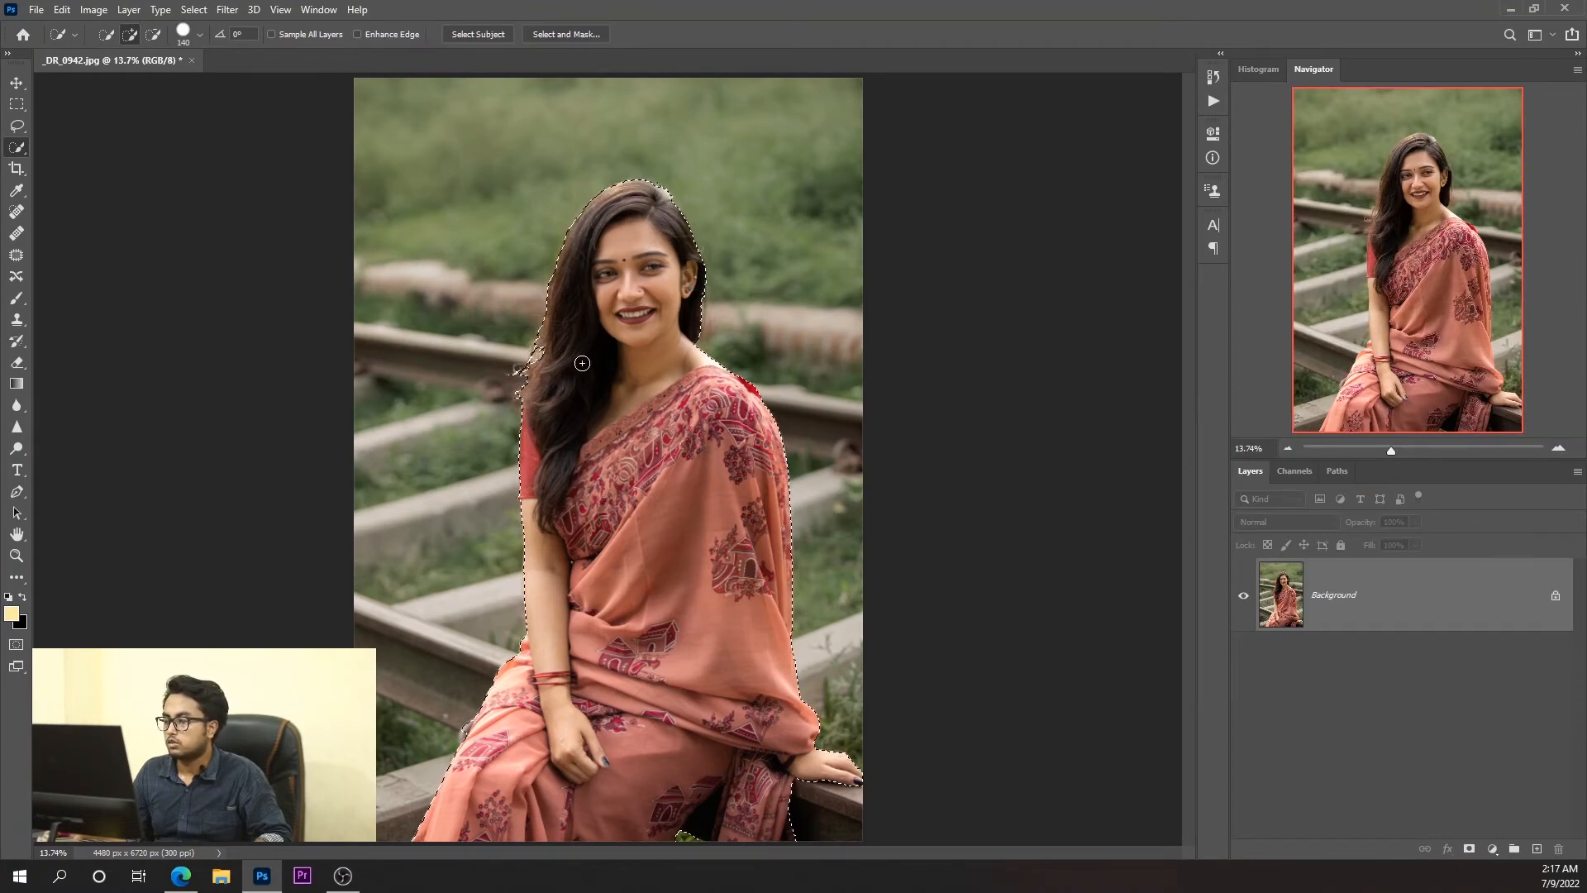
Invert the selection to target the surroundings and duplicate the Background layer.
{"action": "right_click", "coordinate": [672, 546]}
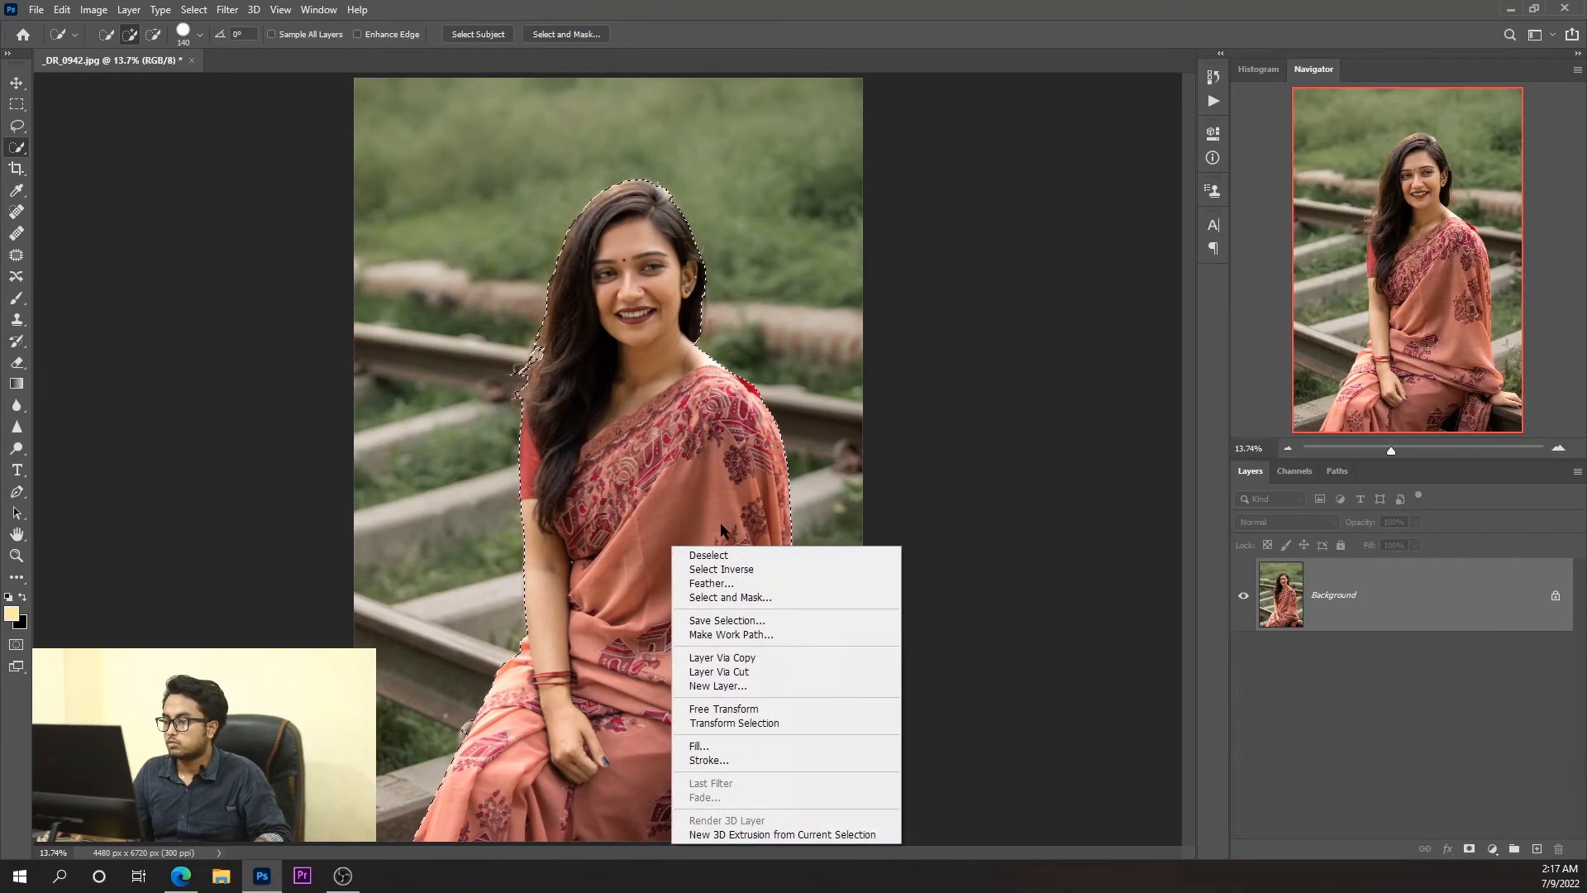
{"action": "left_click", "coordinate": [724, 570]}
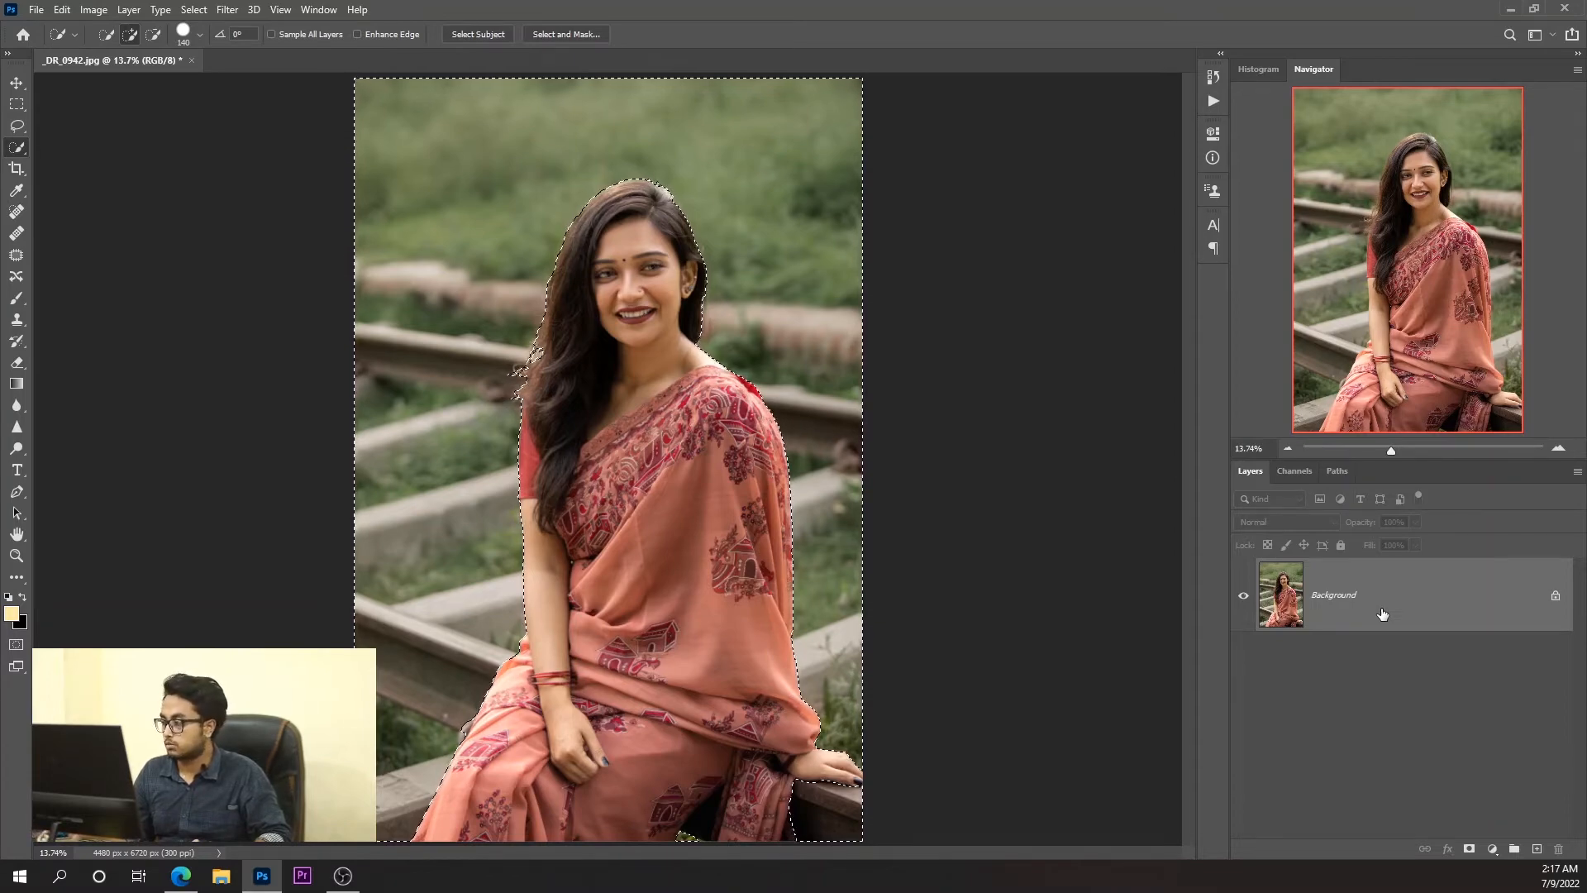
{"action": "left_click_drag", "start_coordinate": [1413, 603], "coordinate": [1520, 845]}
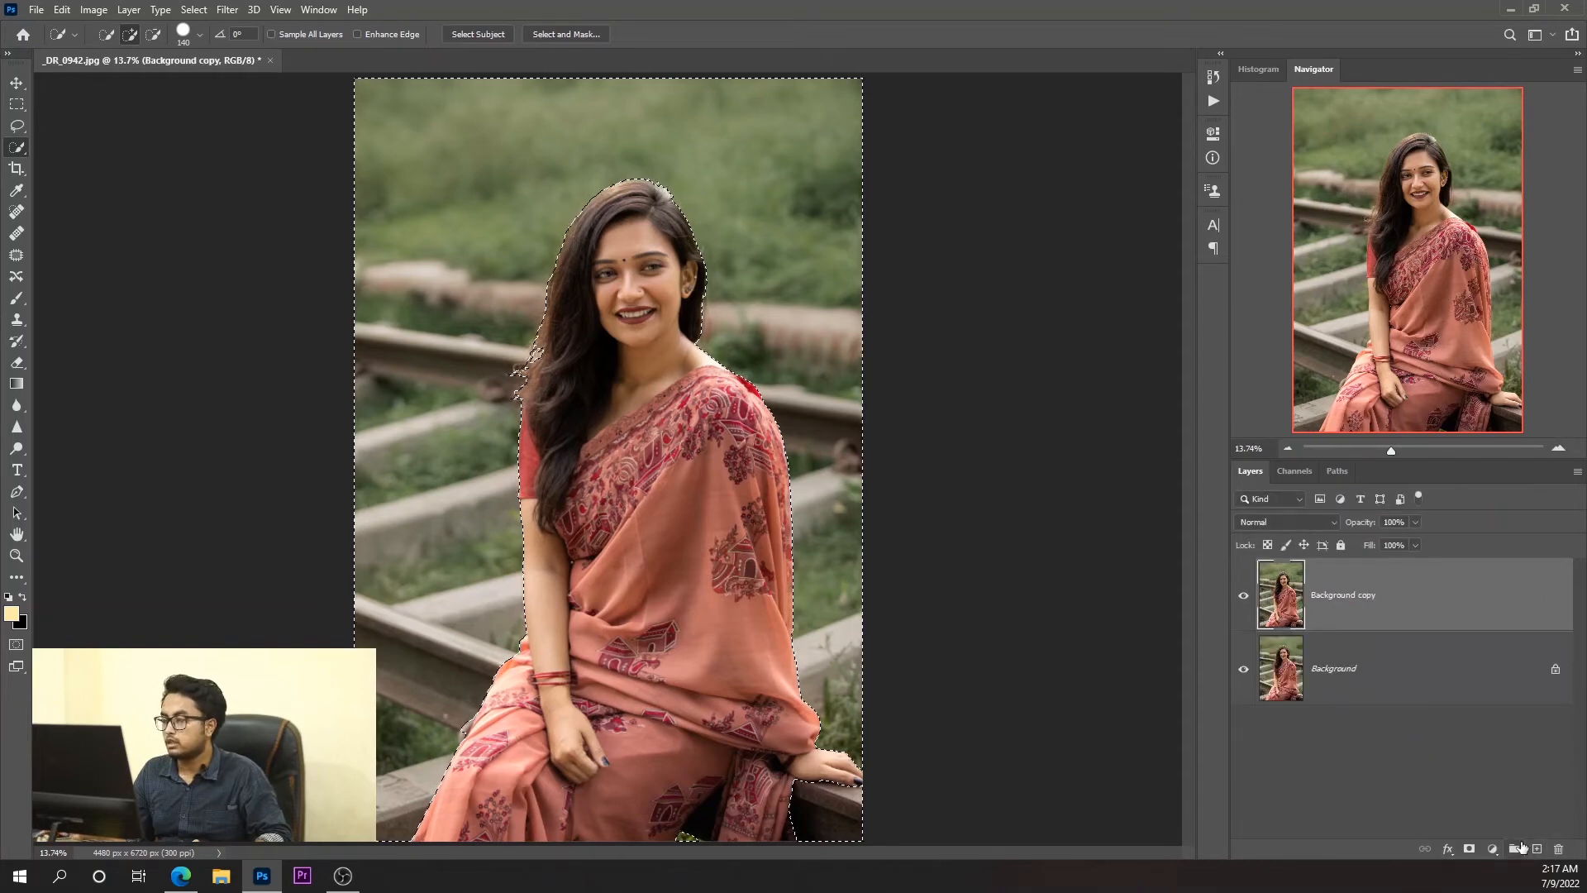
Open the Tilt-Shift blur on the Background copy layer and move its center down to the woman's lap.
{"action": "left_click", "coordinate": [228, 12]}
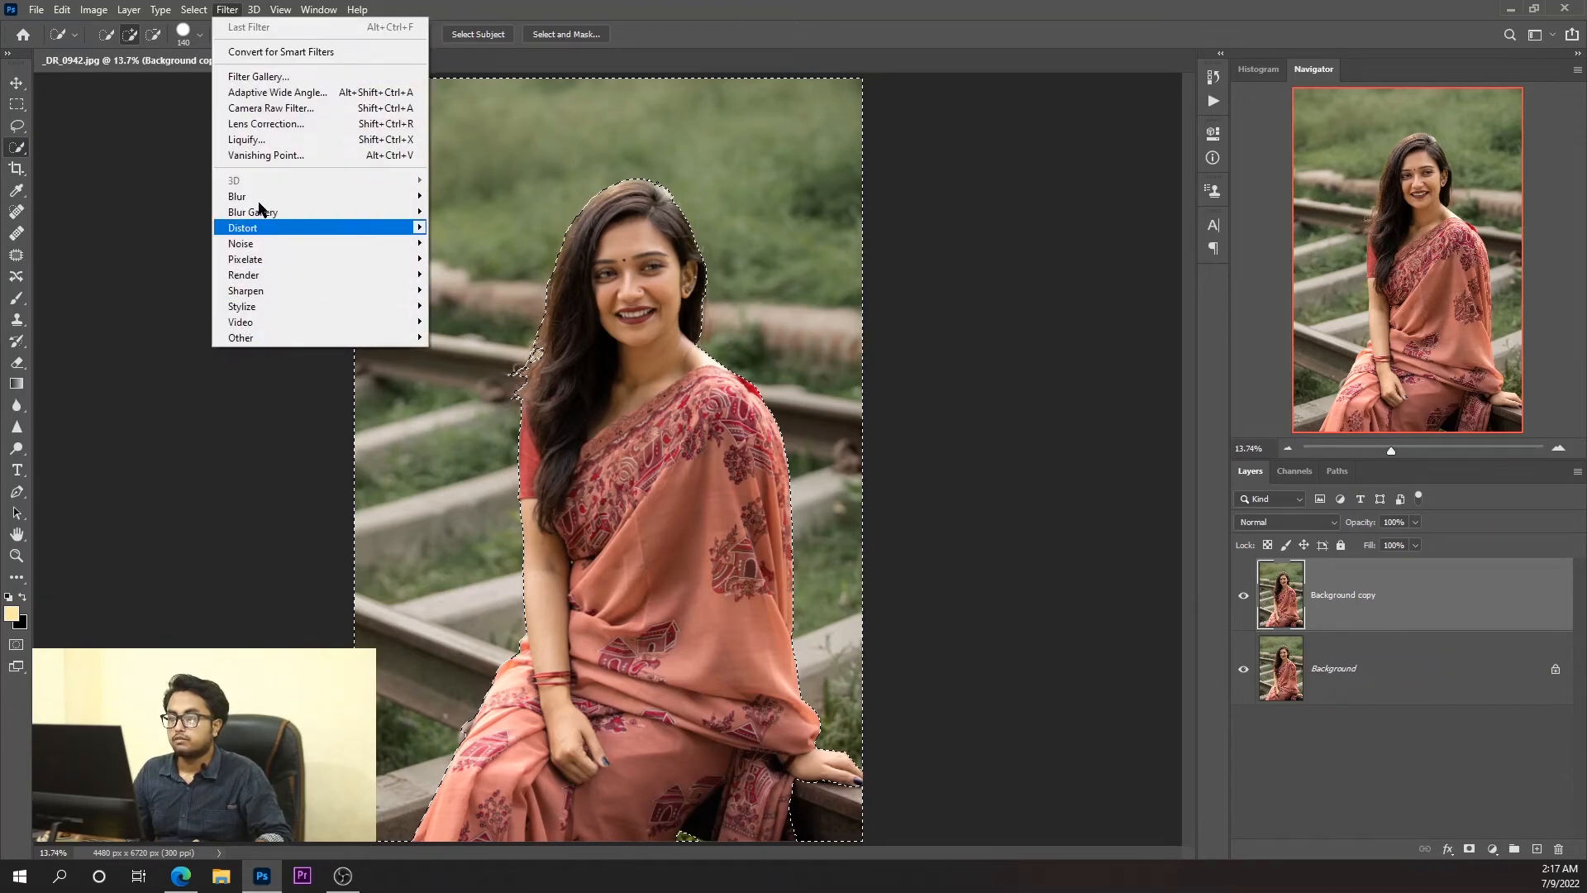
{"action": "mouse_move", "coordinate": [289, 214]}
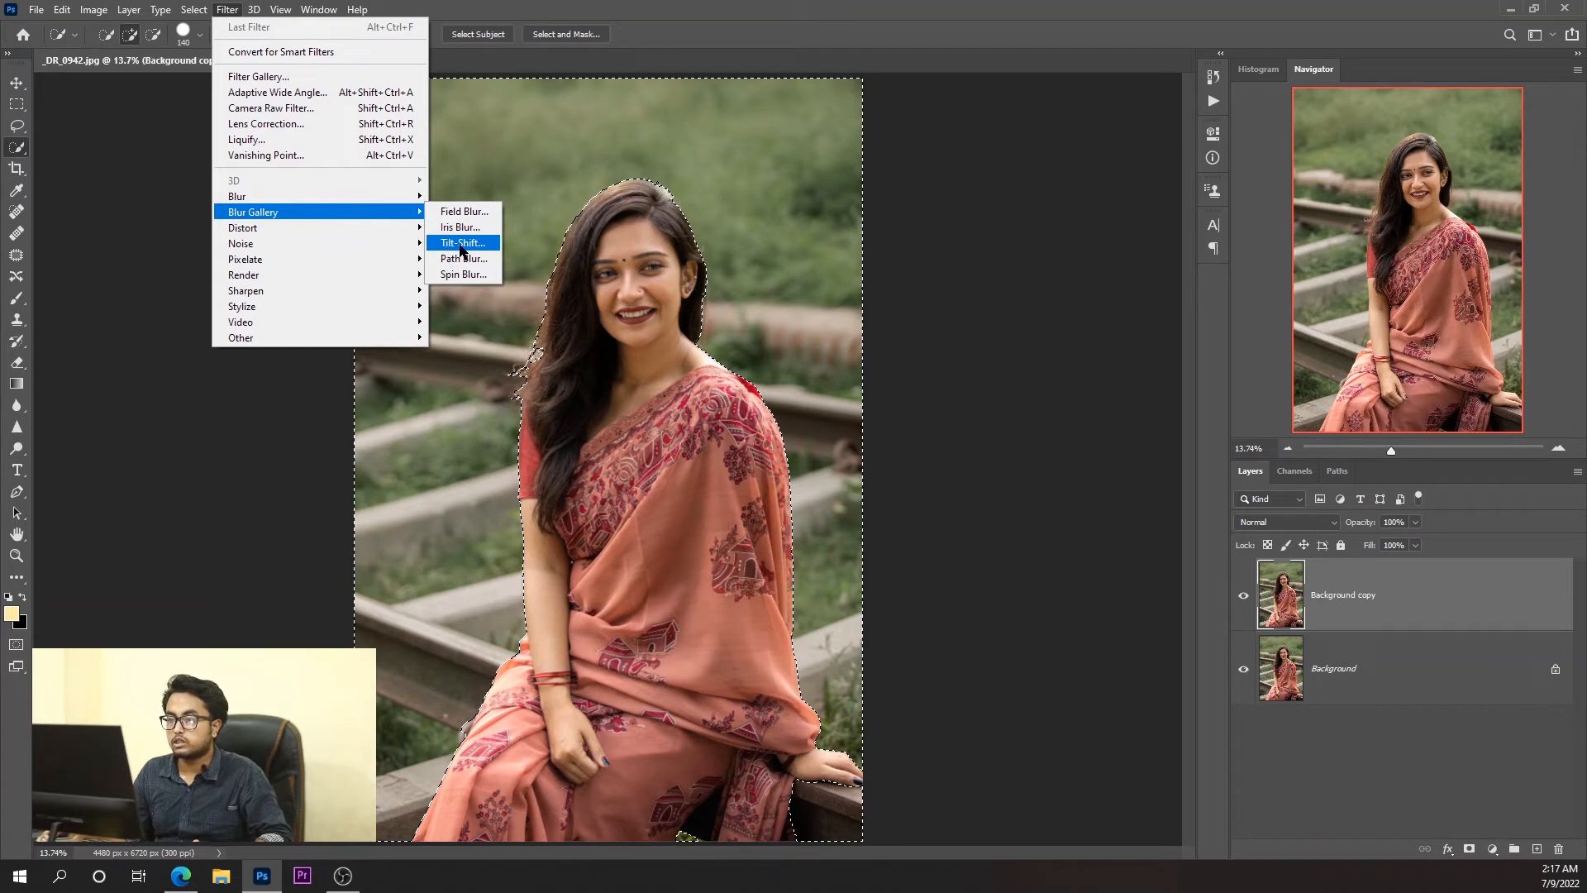
{"action": "left_click", "coordinate": [462, 244]}
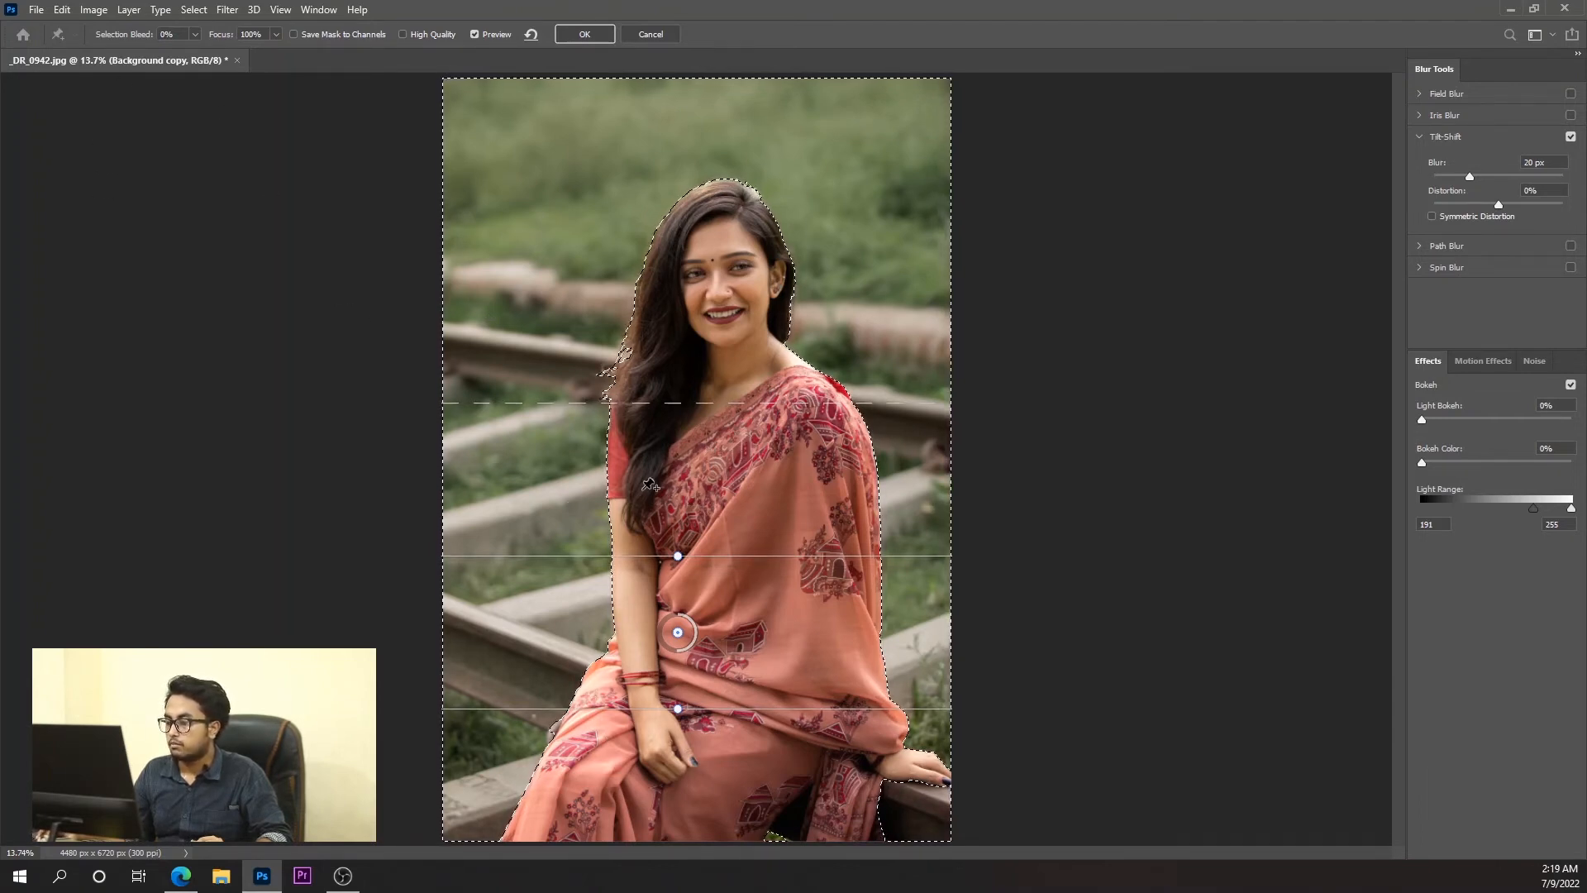
{"action": "left_click_drag", "start_coordinate": [677, 634], "coordinate": [700, 733]}
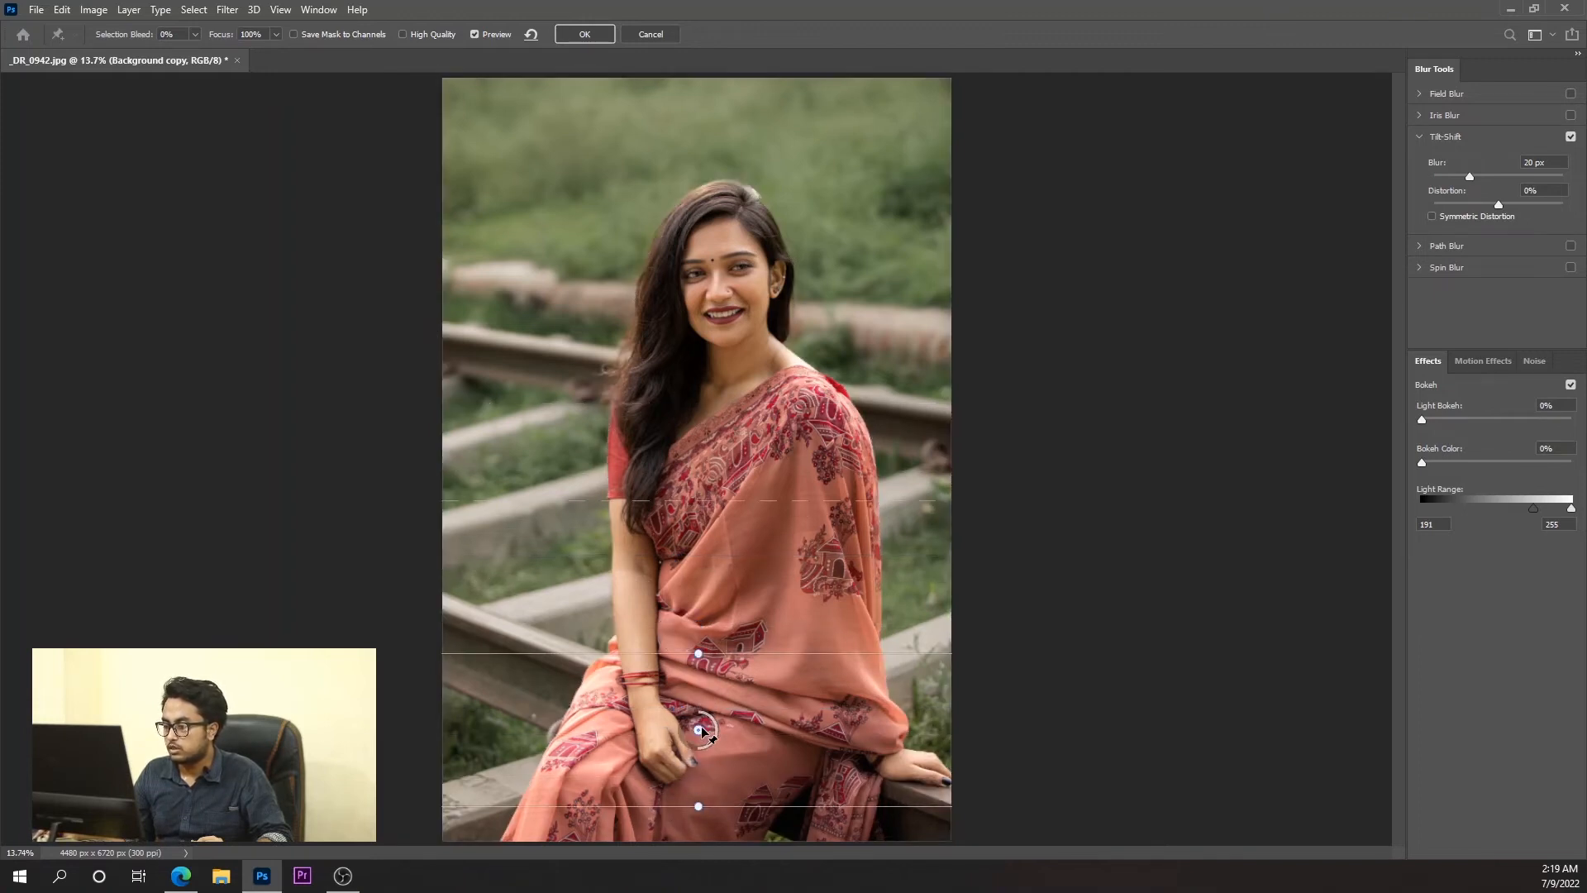
Narrow and tilt the focus band to follow the rail, and extend its upper blur transition line to her shoulder.
{"action": "left_click_drag", "start_coordinate": [713, 648], "coordinate": [704, 679]}
{"action": "left_click_drag", "start_coordinate": [716, 809], "coordinate": [677, 786]}
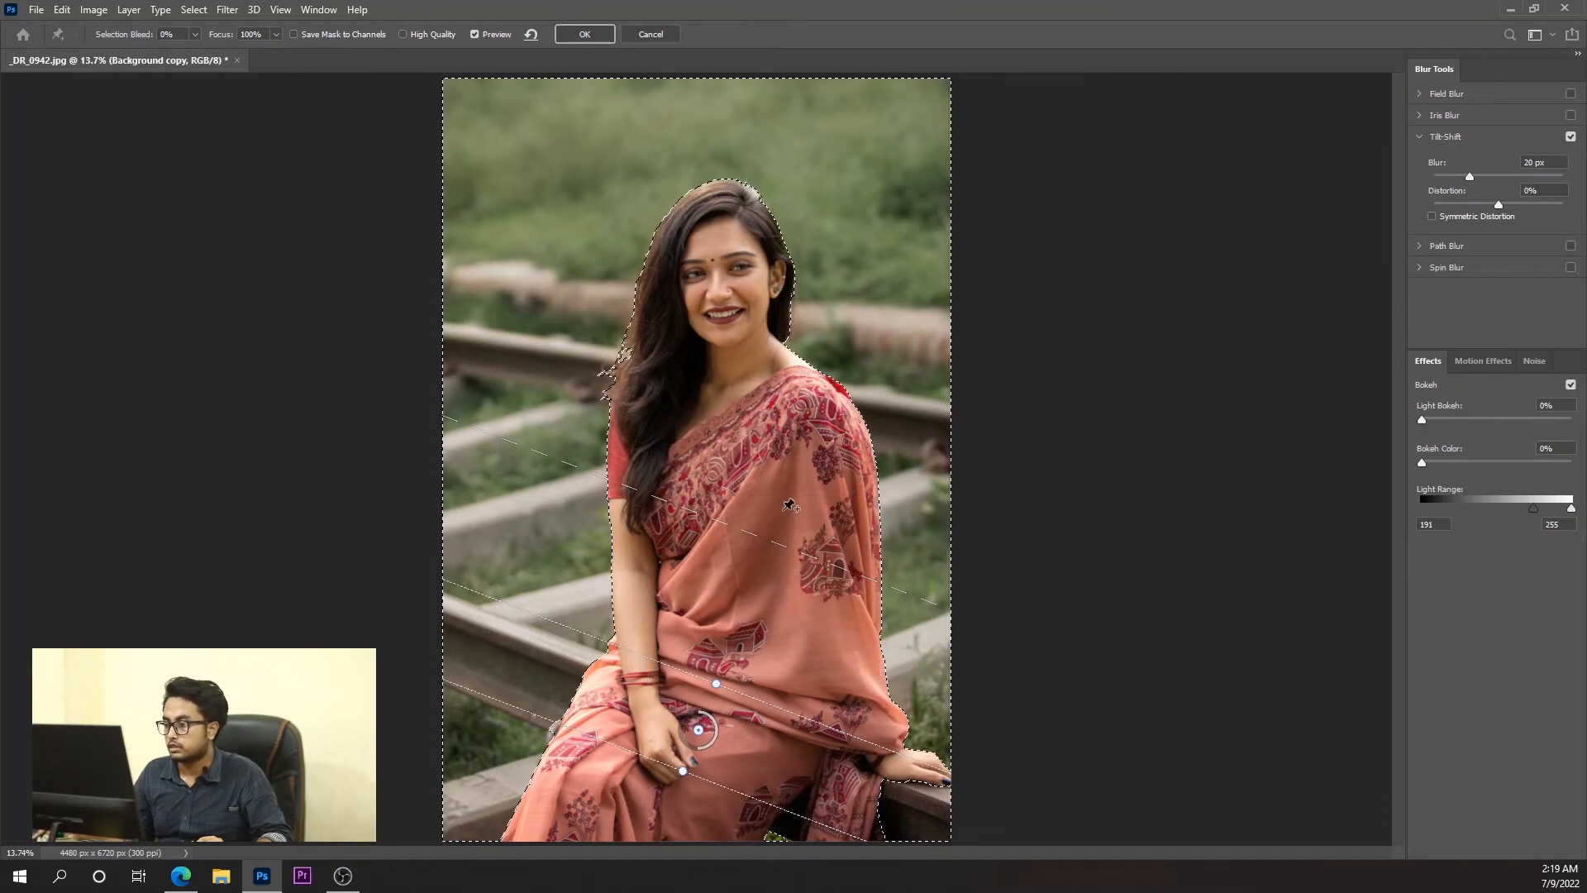
{"action": "left_click_drag", "start_coordinate": [769, 537], "coordinate": [802, 378]}
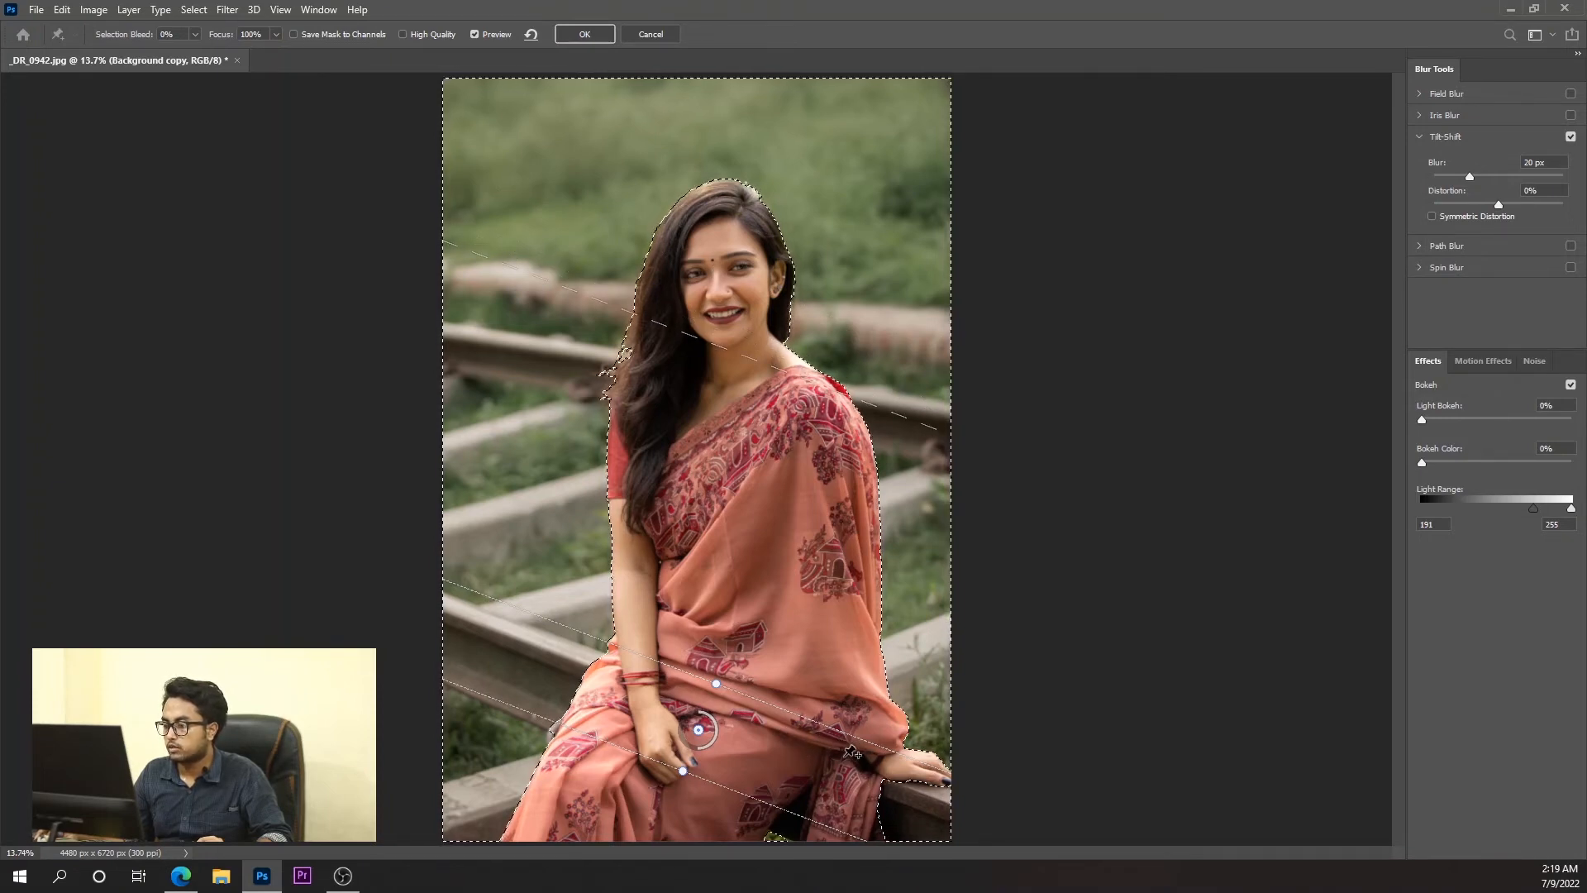
Add a second Tilt-Shift pin at her hip, extend its upper transition line to face level, and set its blur to 30 px.
{"action": "left_click", "coordinate": [867, 705]}
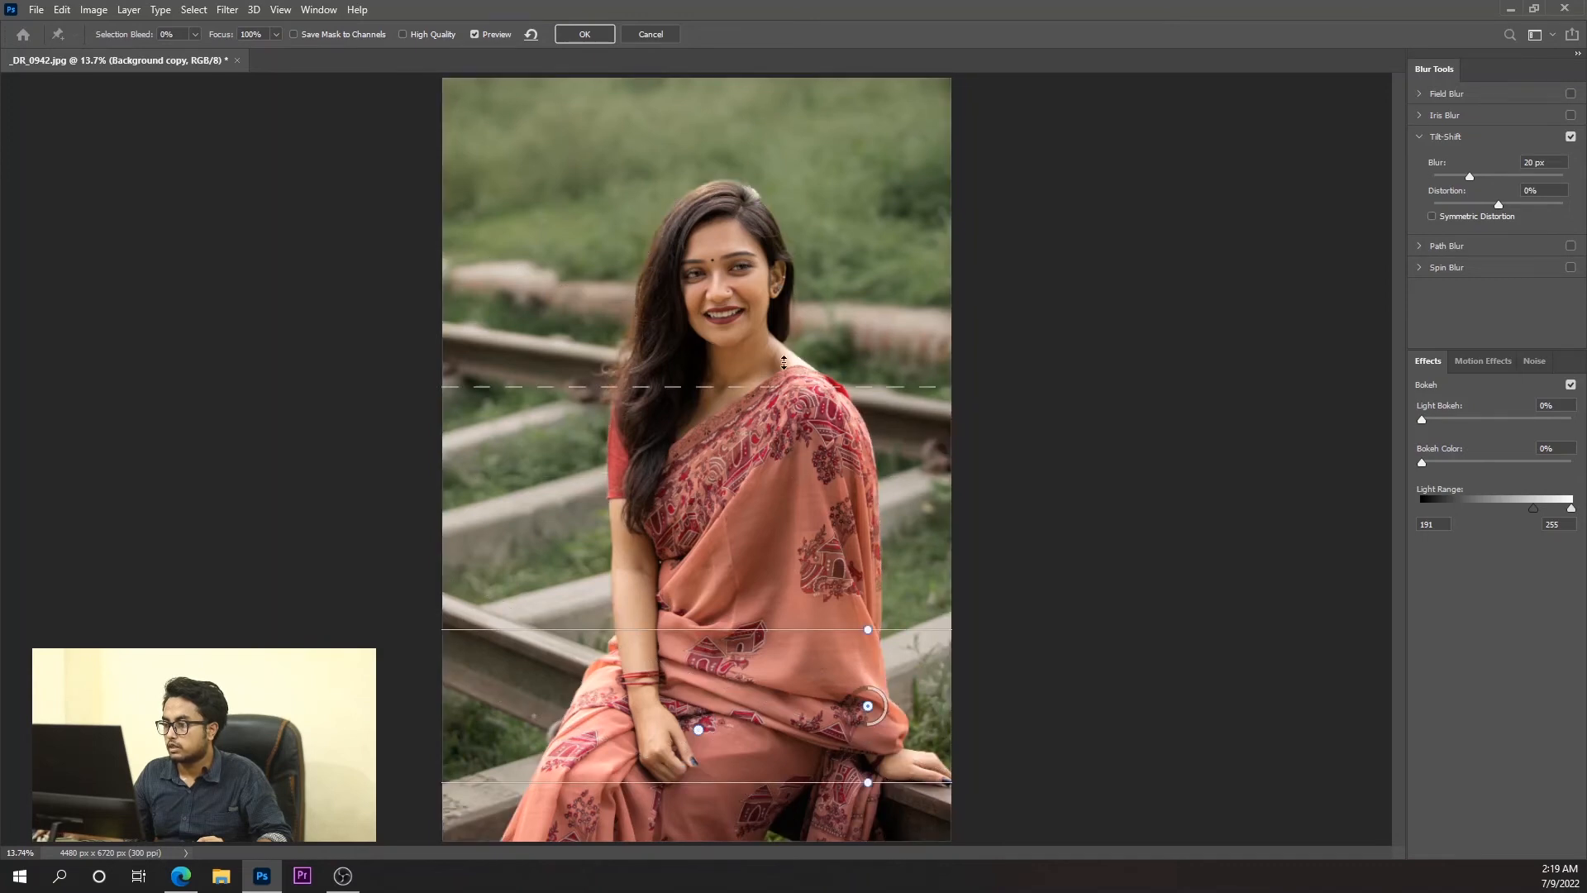
{"action": "left_click_drag", "start_coordinate": [783, 362], "coordinate": [778, 337]}
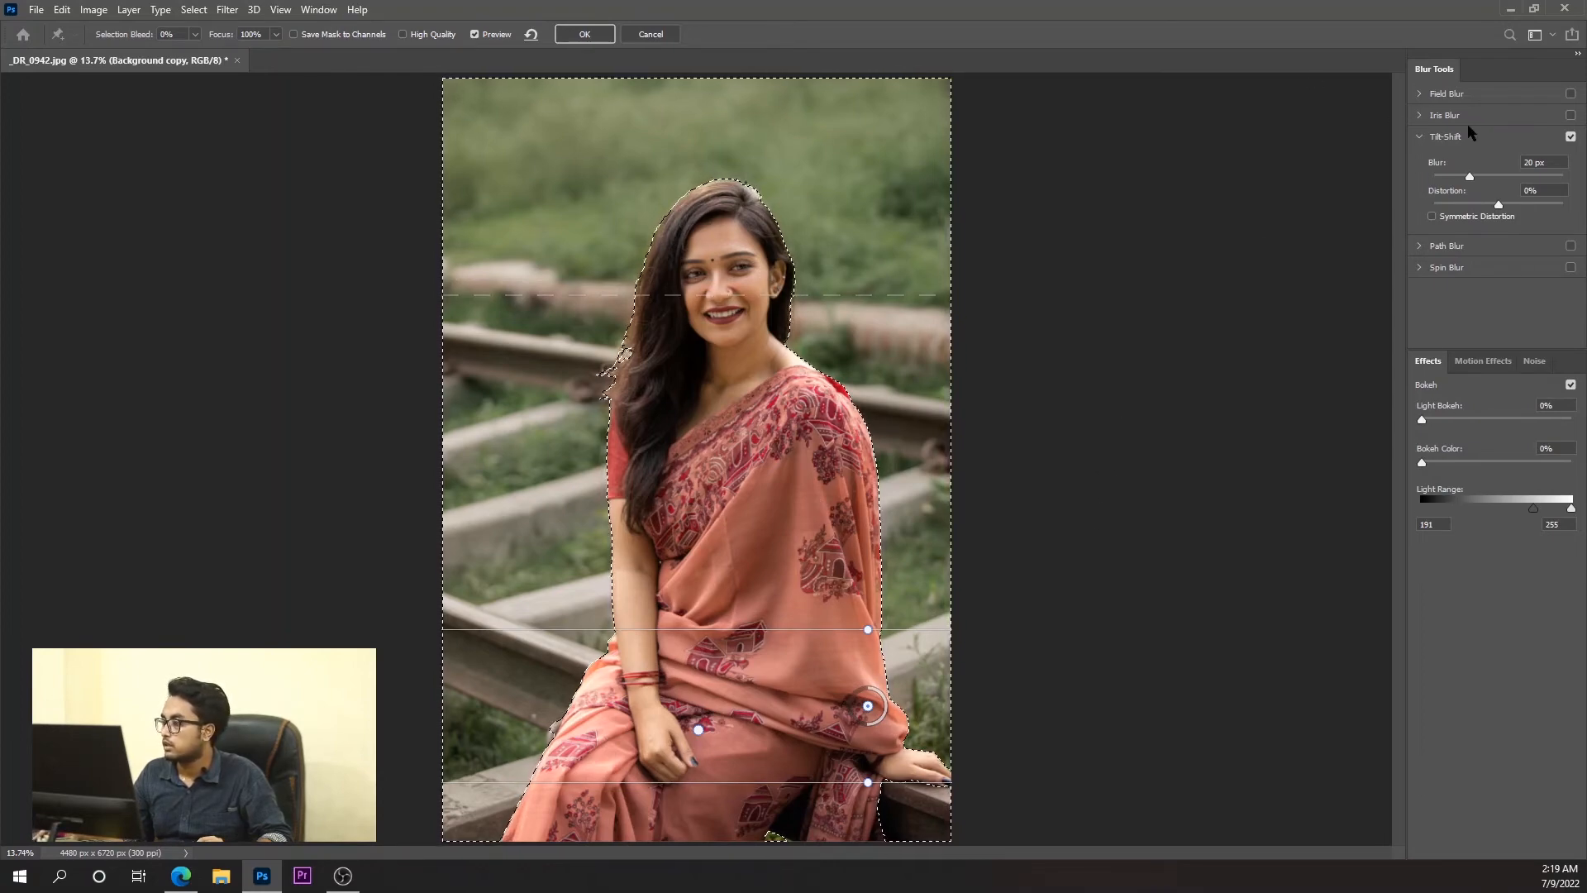
{"action": "left_click_drag", "start_coordinate": [1540, 162], "coordinate": [1519, 170]}
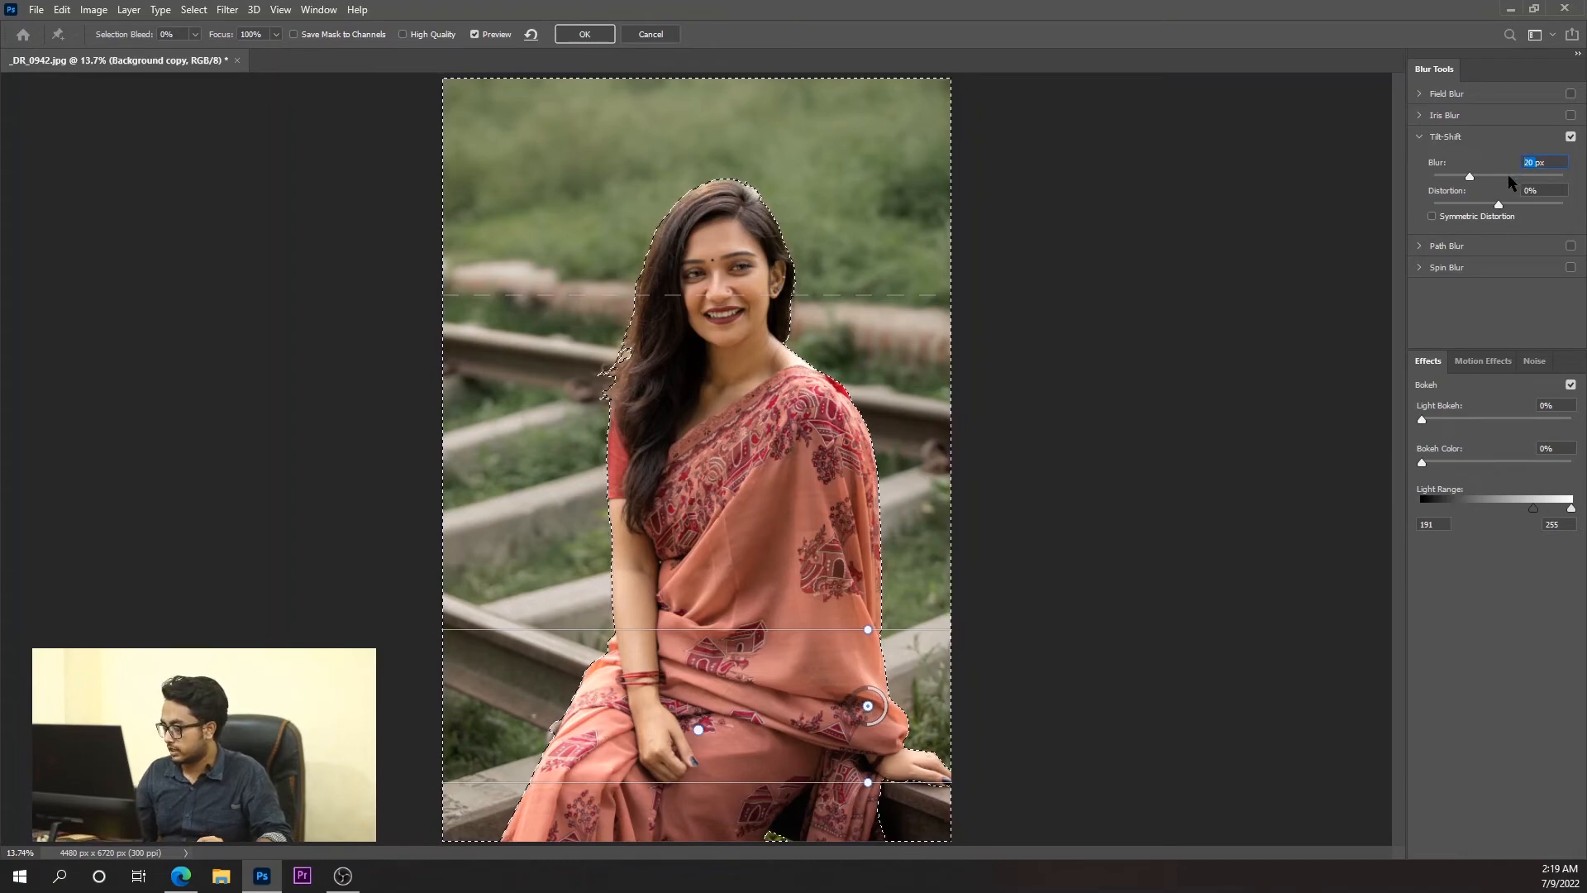
{"action": "key", "text": "Up"}
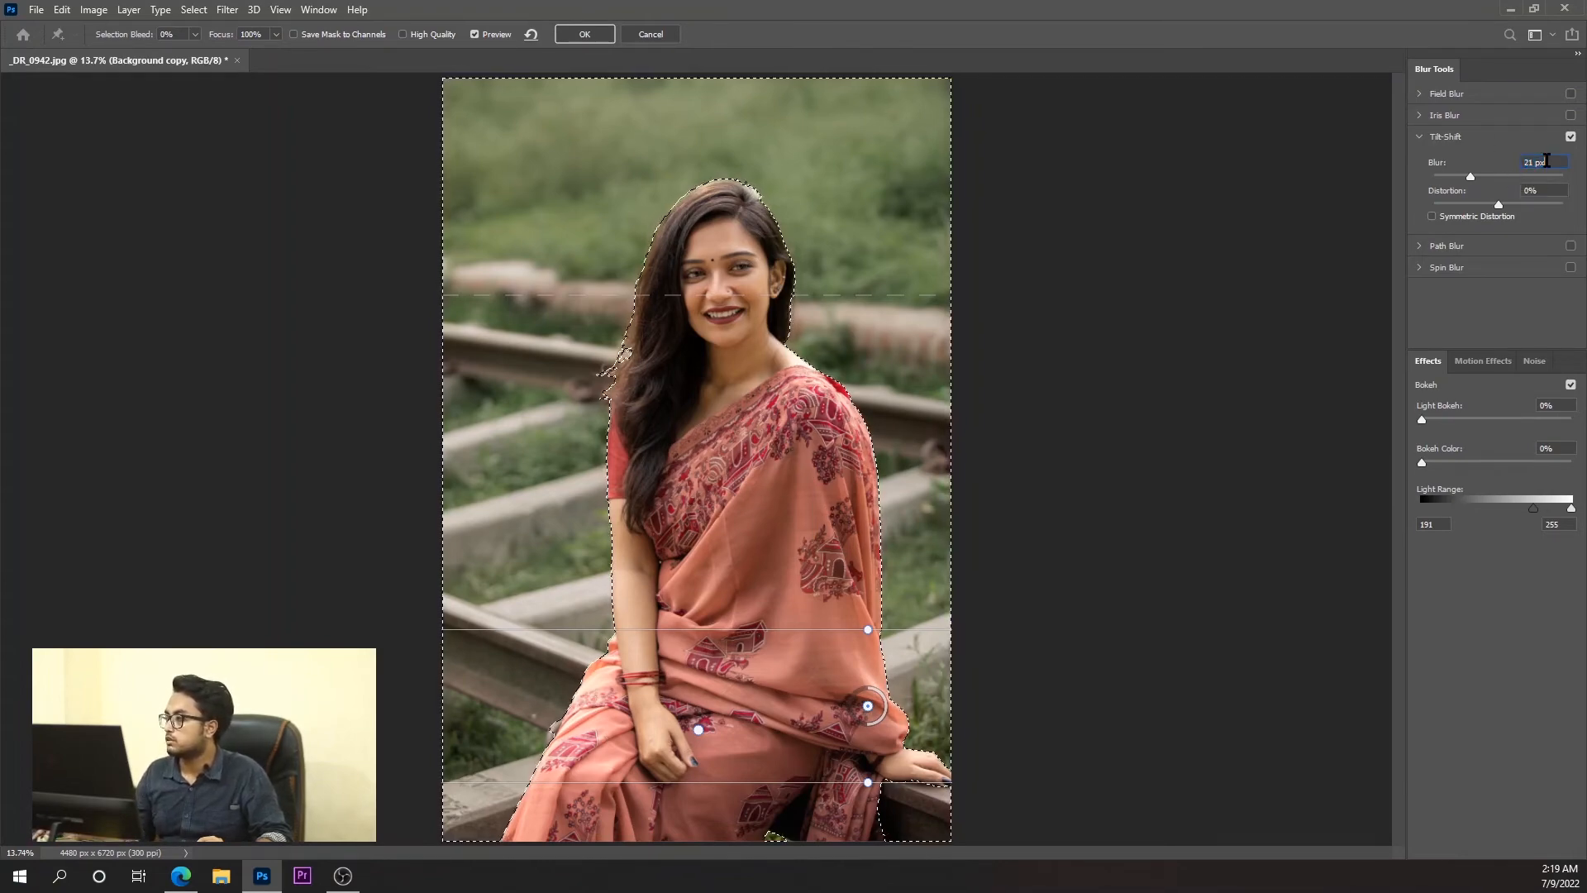
{"action": "key", "text": "Up"}
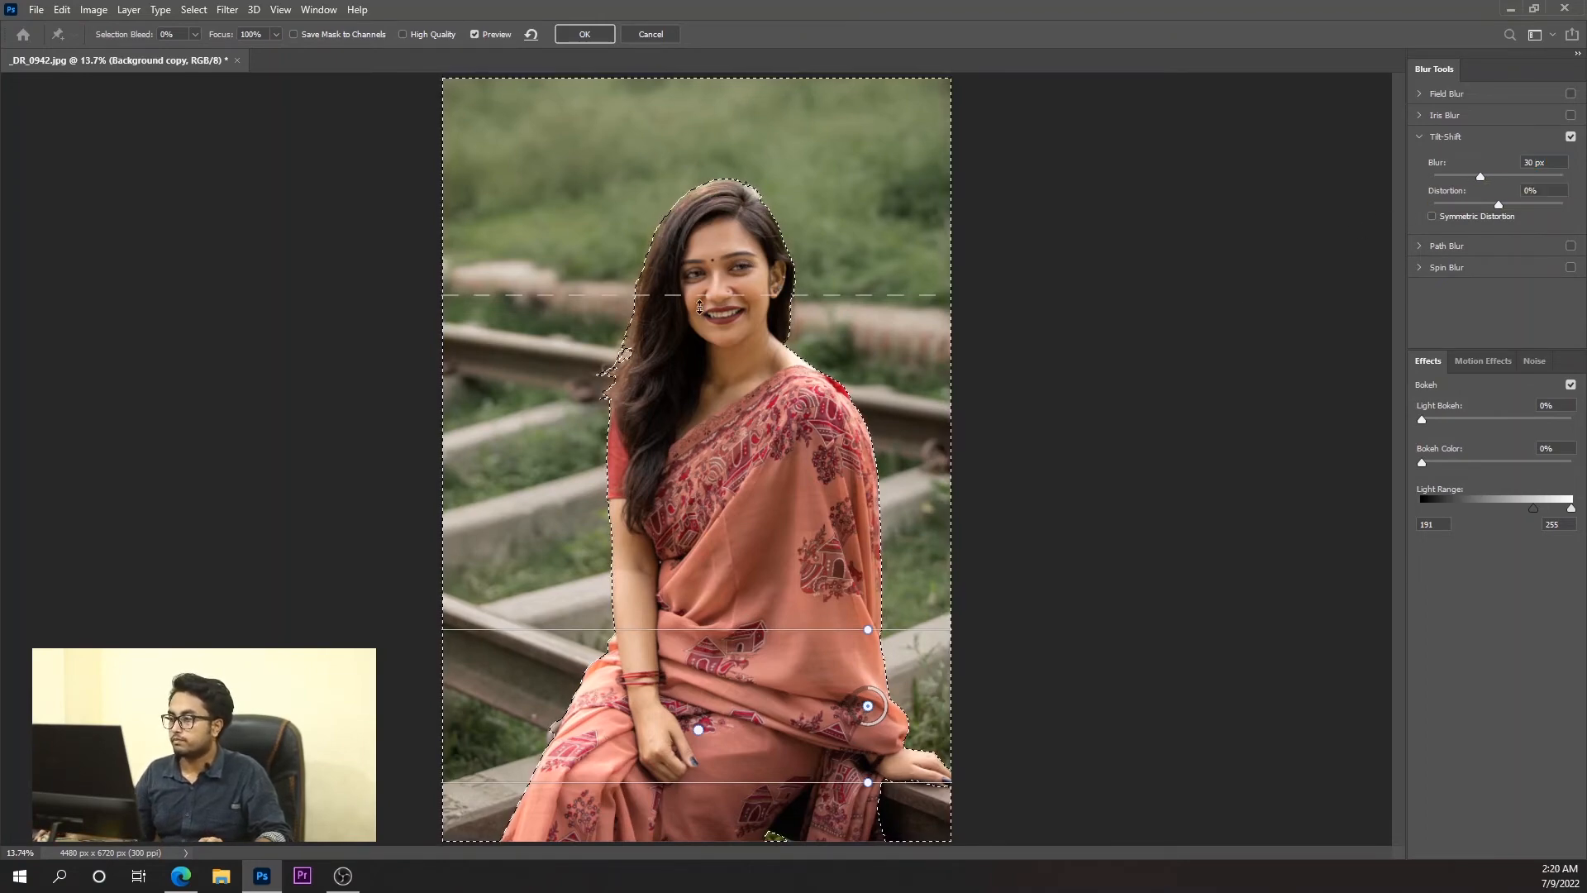
Reposition the hip pin's upper transition line around her neck and rotate the lap pin's focus band to a shallower tilt.
{"action": "left_click_drag", "start_coordinate": [716, 366], "coordinate": [718, 429]}
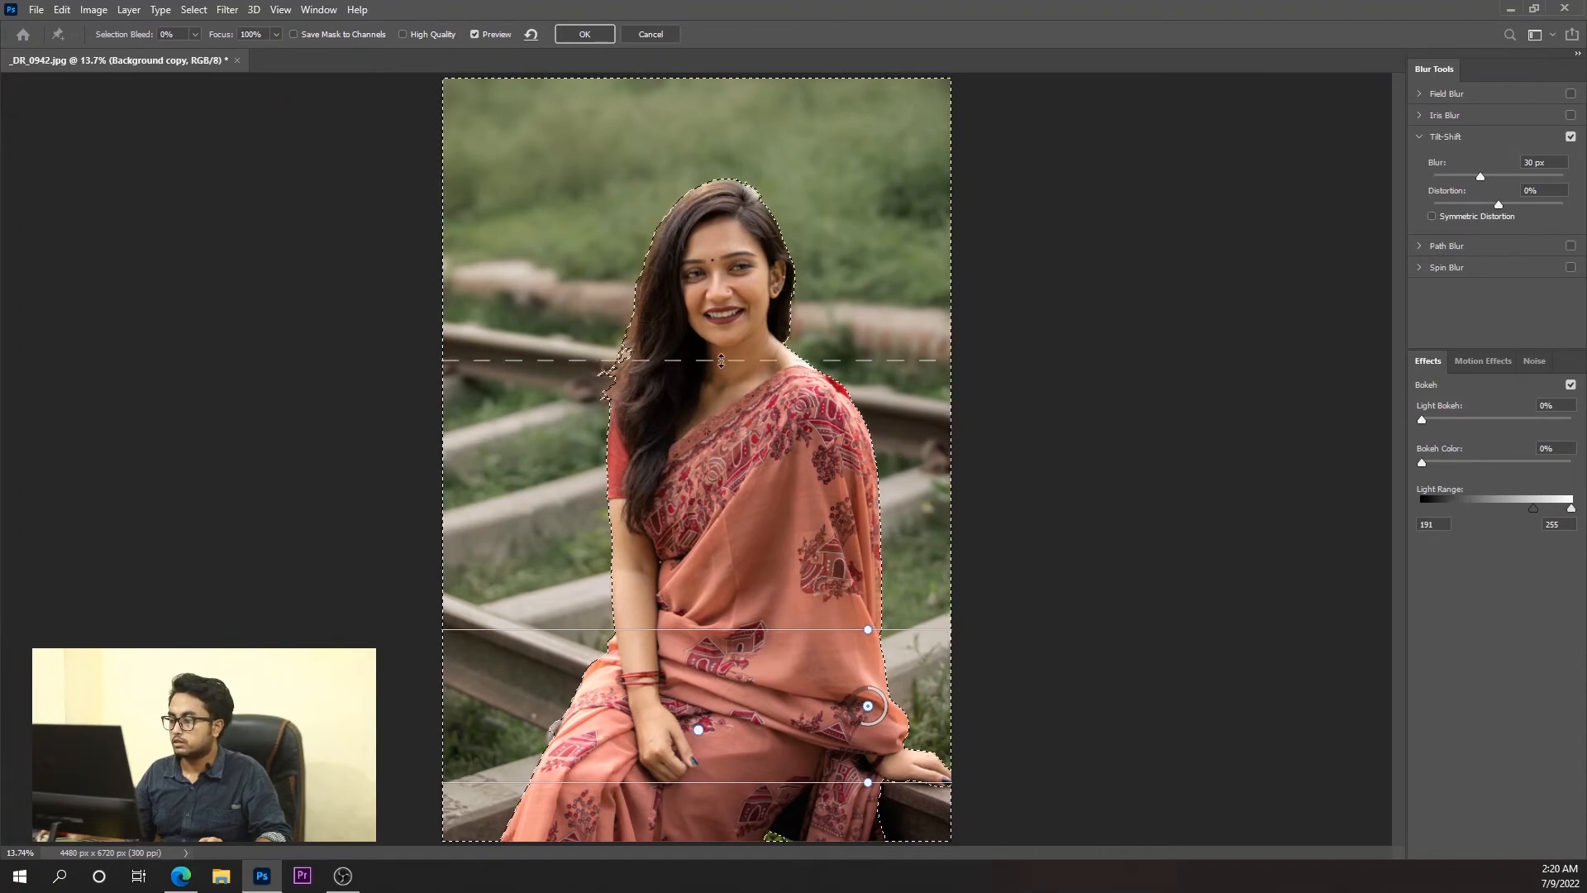
{"action": "left_click_drag", "start_coordinate": [721, 360], "coordinate": [703, 339]}
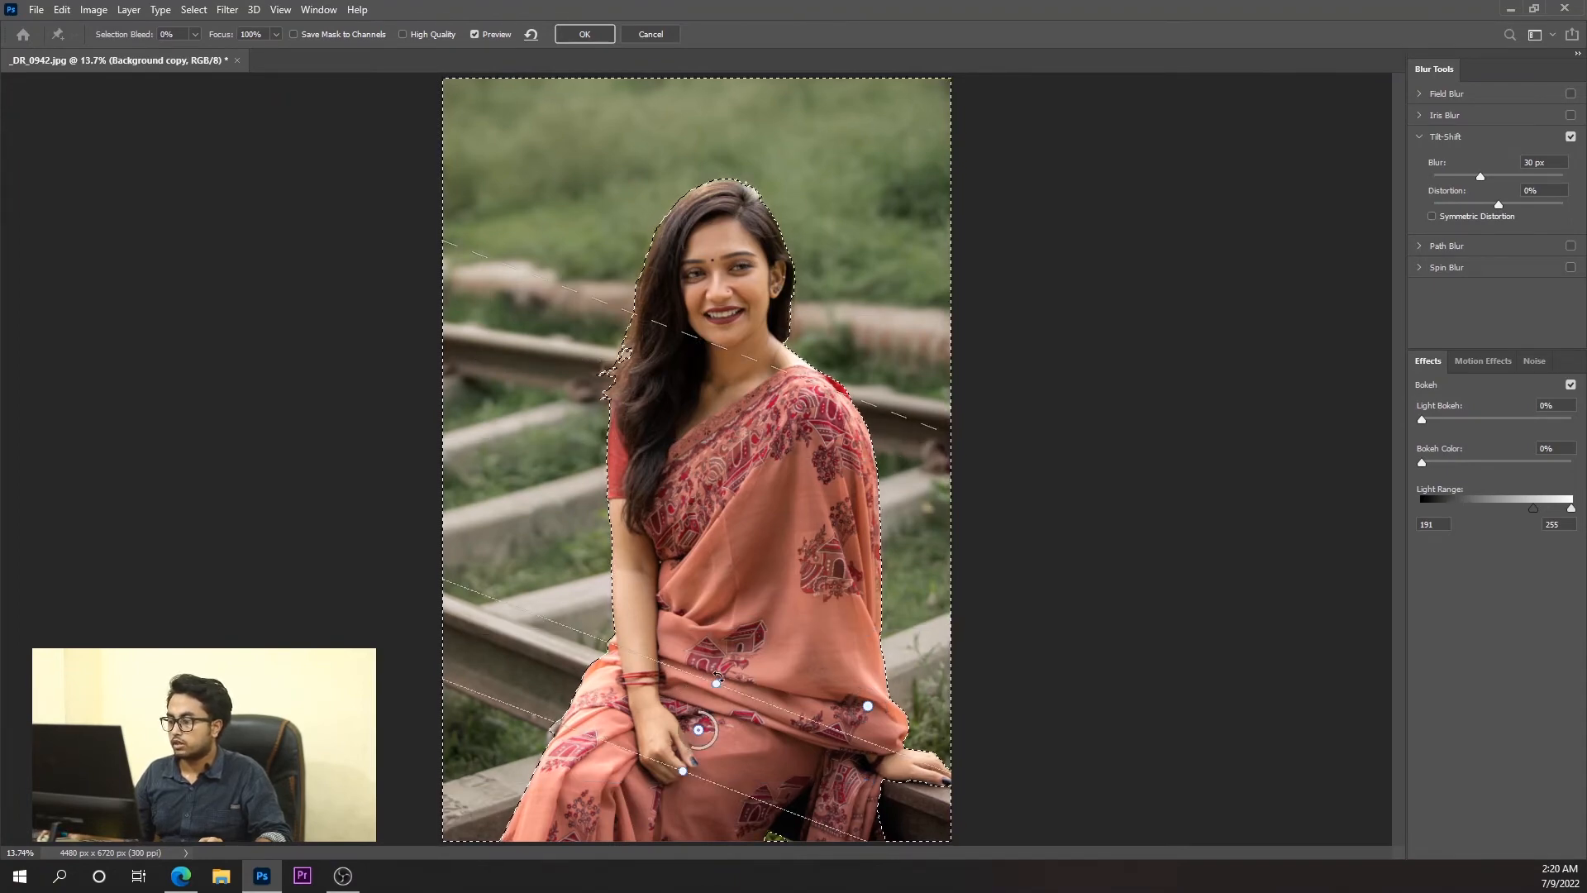
{"action": "left_click_drag", "start_coordinate": [694, 664], "coordinate": [728, 643]}
Toggle the Tilt-Shift blur off and on to compare the background with and without it.
{"action": "left_click", "coordinate": [1571, 138]}
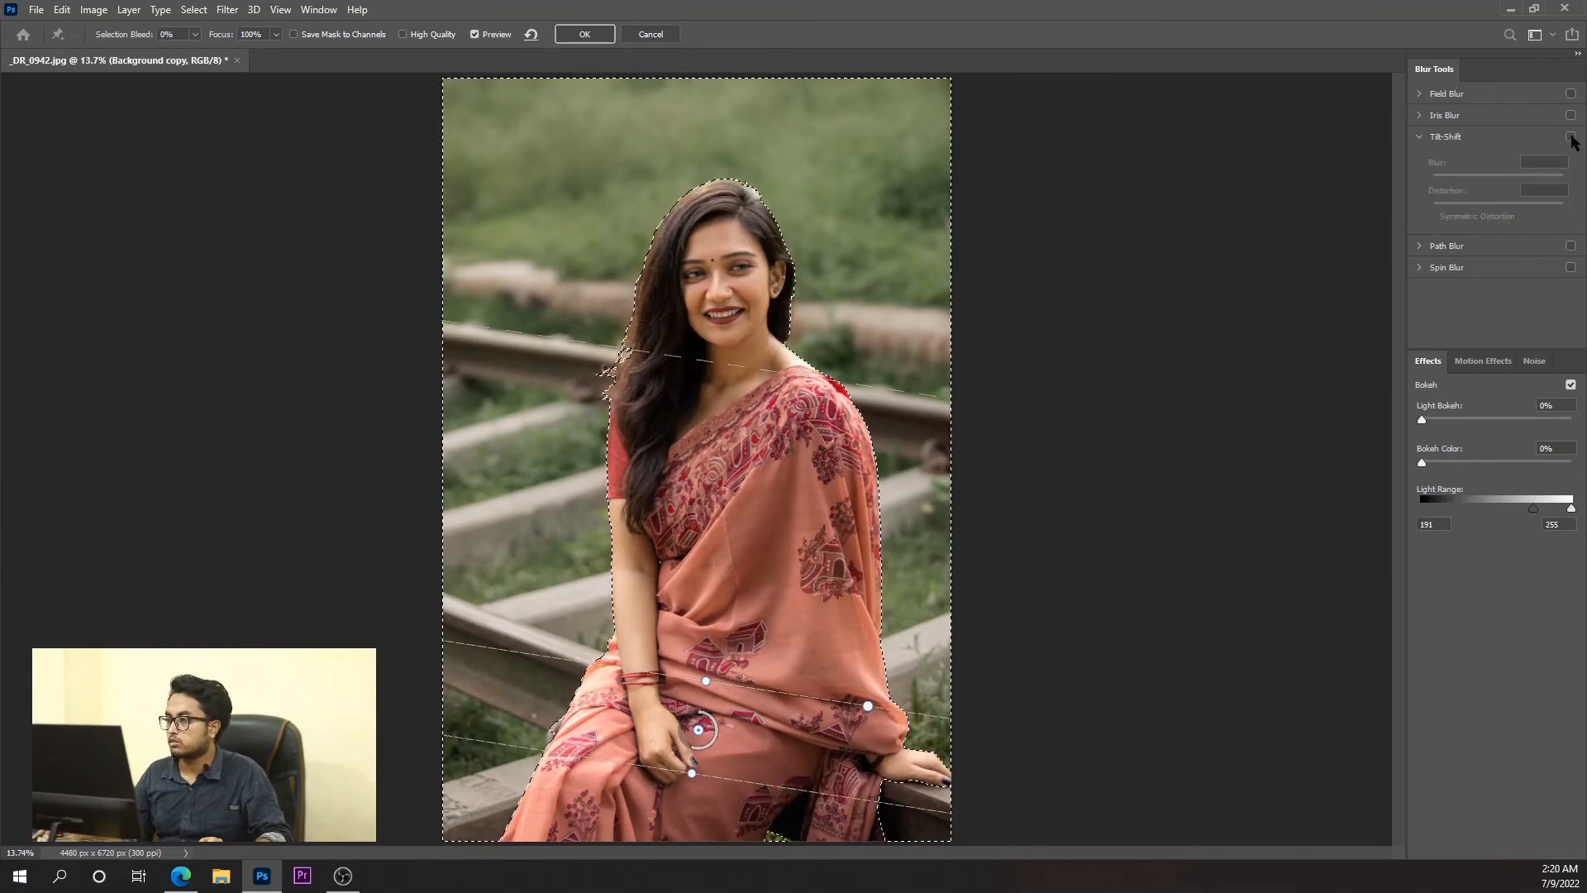
{"action": "left_click", "coordinate": [1570, 137]}
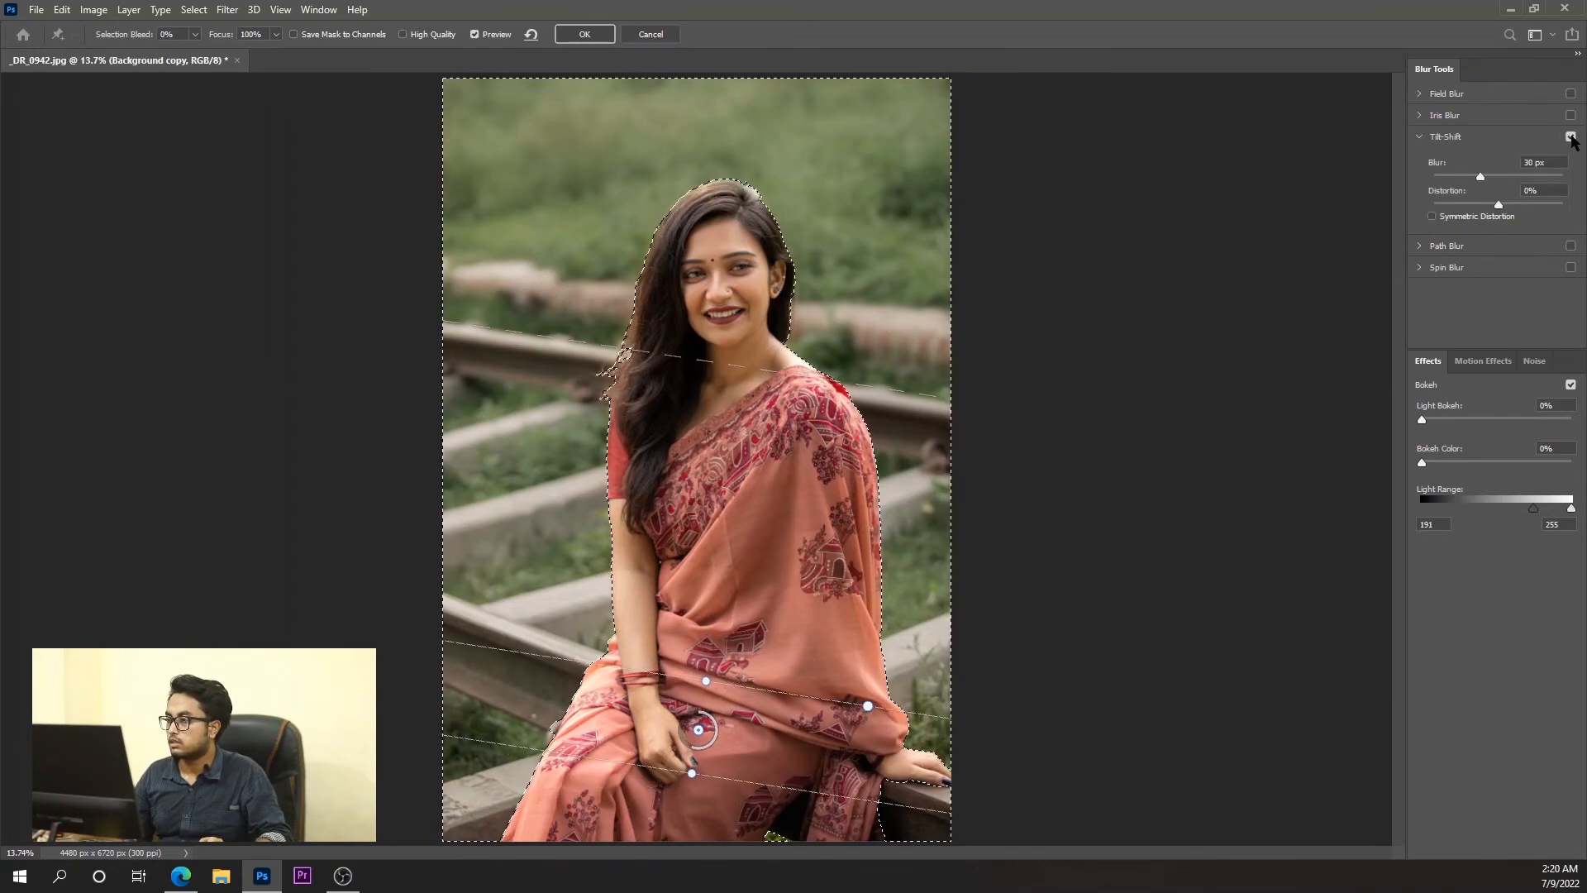
{"action": "left_click", "coordinate": [1571, 137]}
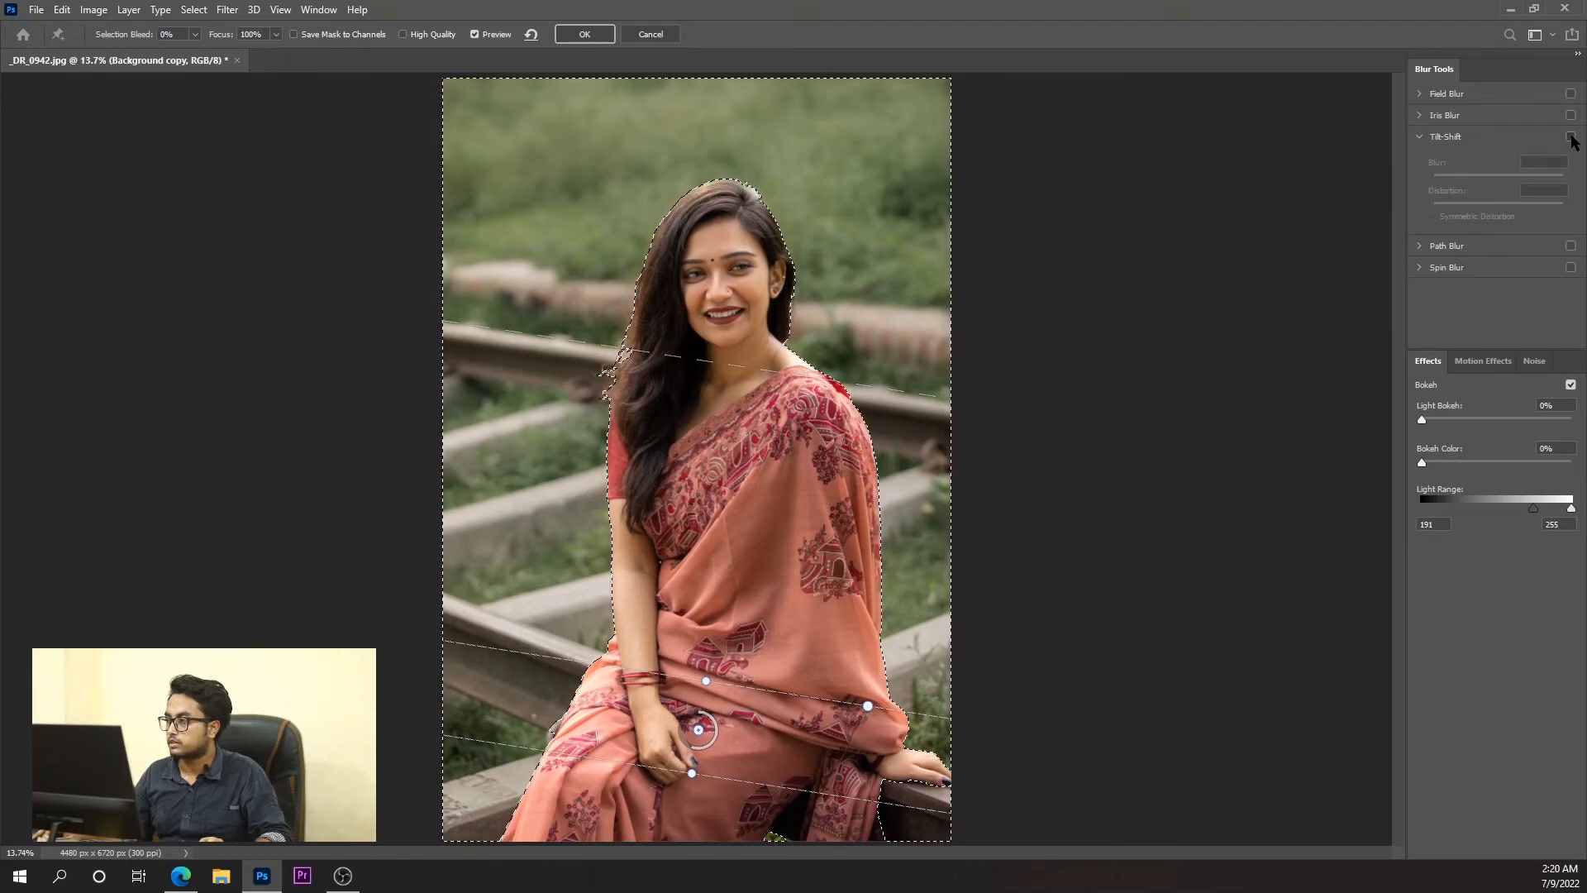
{"action": "left_click", "coordinate": [1571, 138]}
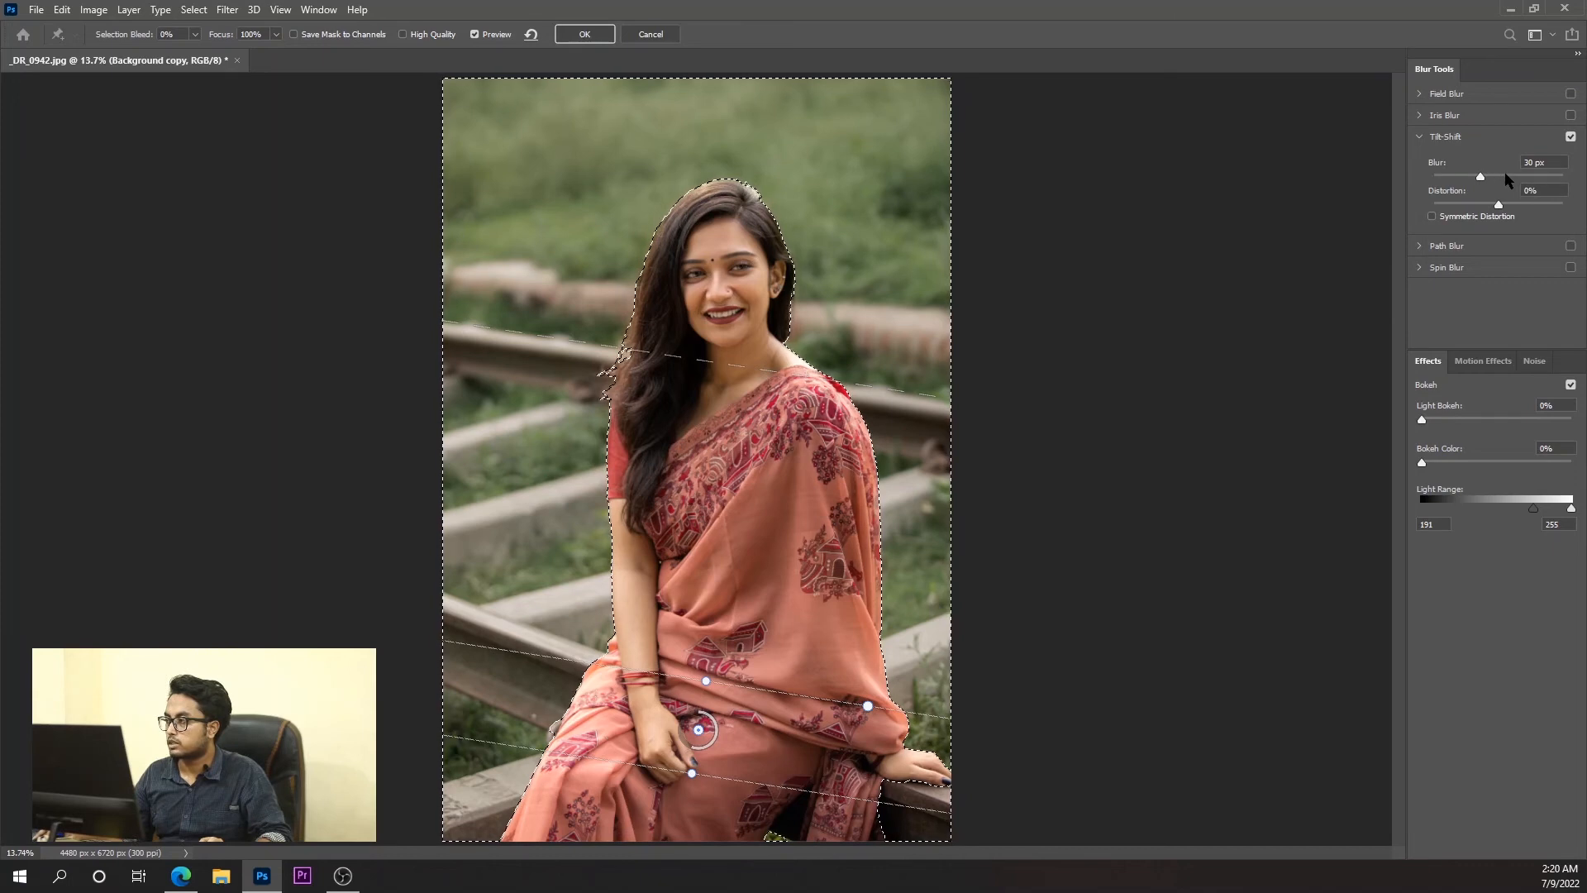
Set the Tilt-Shift blur to 67 px and raise both pins' upper transition lines toward the top of her head.
{"action": "left_click_drag", "start_coordinate": [1505, 177], "coordinate": [1493, 177]}
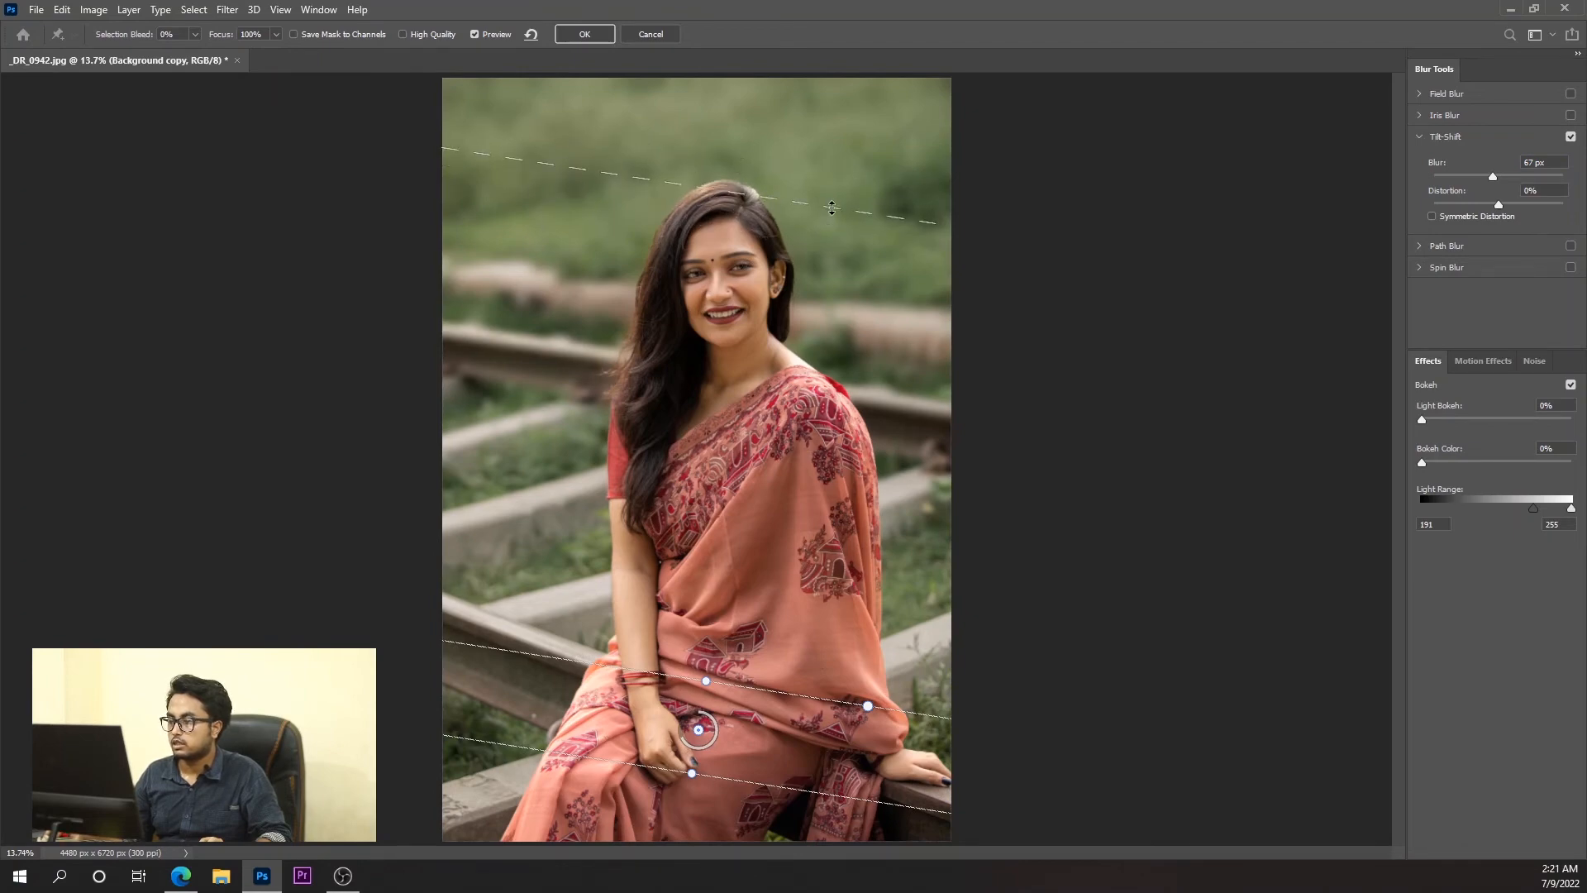
{"action": "left_click", "coordinate": [869, 709]}
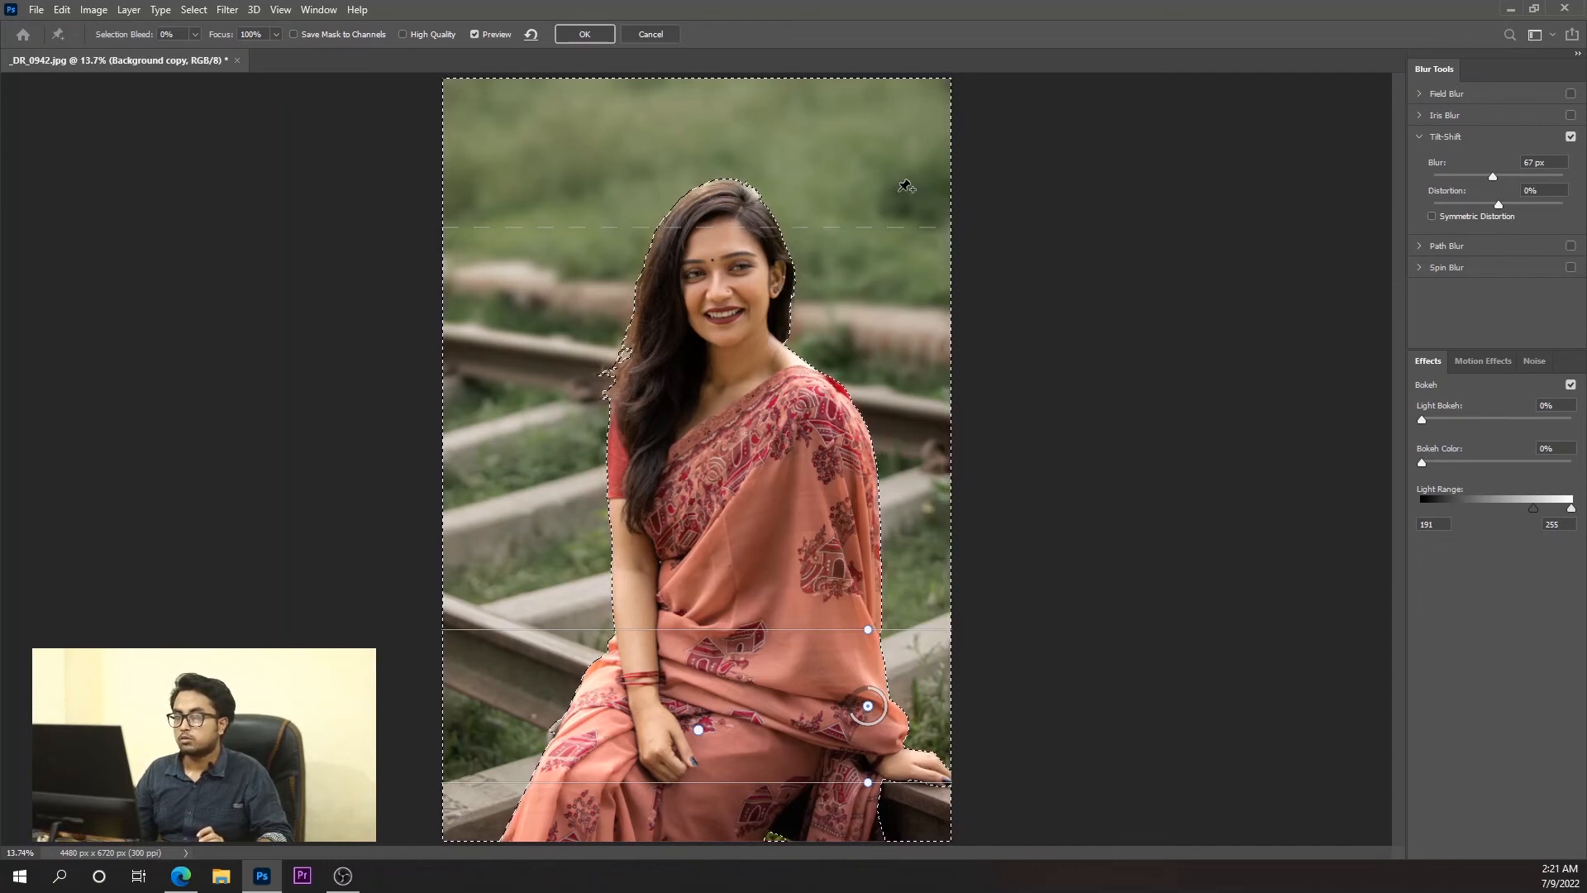
Try a light bokeh of 70% with the light range narrowed to 130–158.
{"action": "left_click", "coordinate": [1467, 418]}
{"action": "left_click_drag", "start_coordinate": [1467, 420], "coordinate": [1521, 427]}
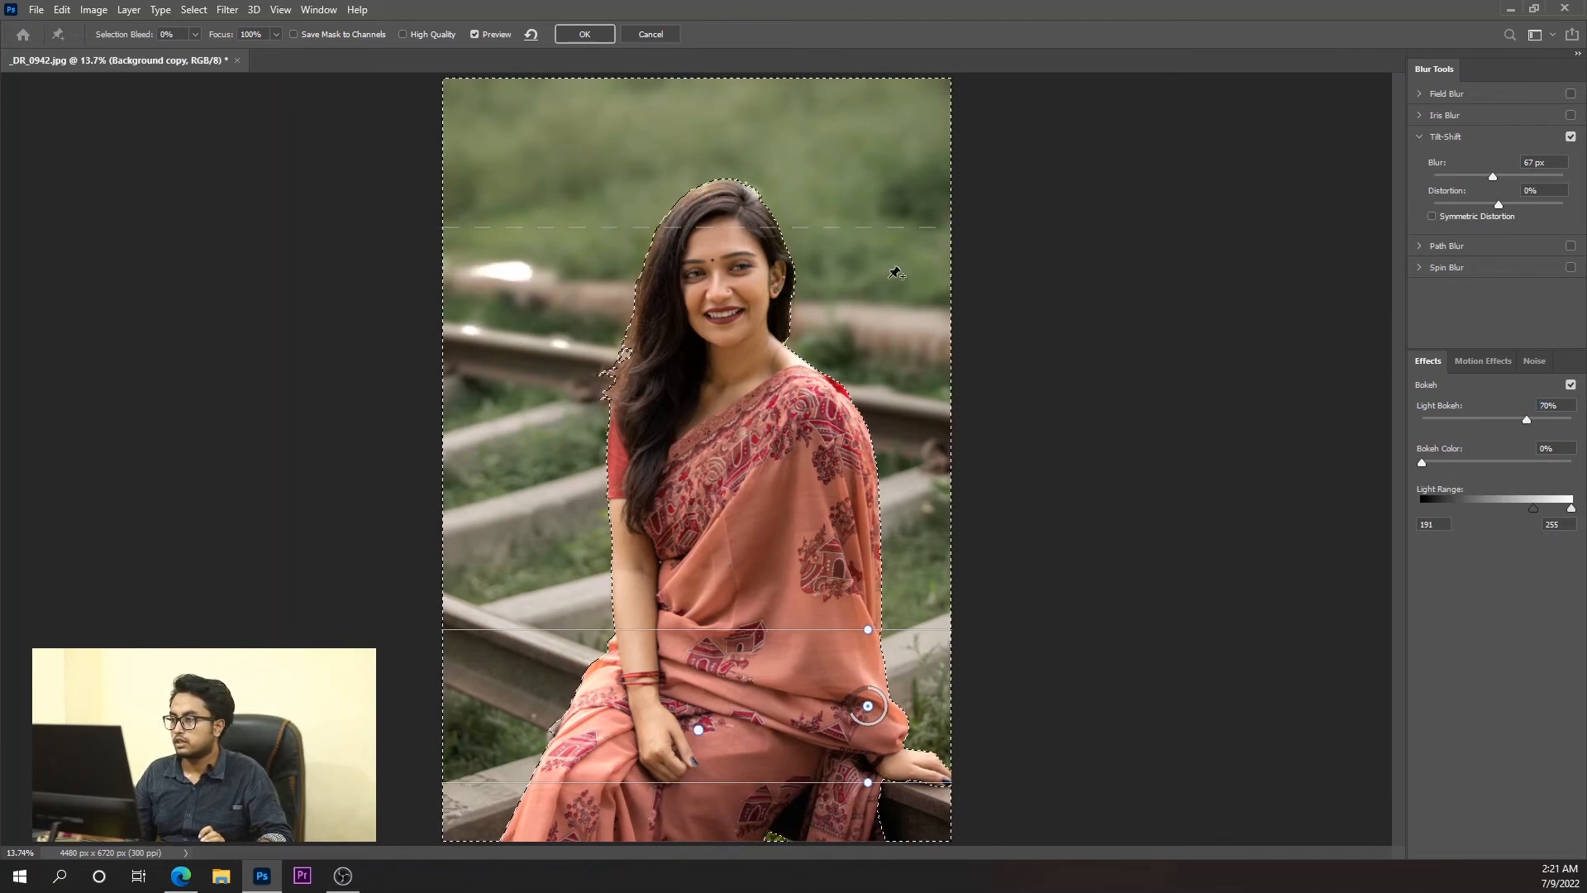
{"action": "mouse_move", "coordinate": [1534, 514]}
{"action": "left_mouse_down"}
{"action": "mouse_move", "coordinate": [1499, 504]}
{"action": "mouse_move", "coordinate": [1566, 508]}
{"action": "mouse_move", "coordinate": [1456, 506]}
{"action": "mouse_move", "coordinate": [1514, 507]}
{"action": "left_mouse_up"}
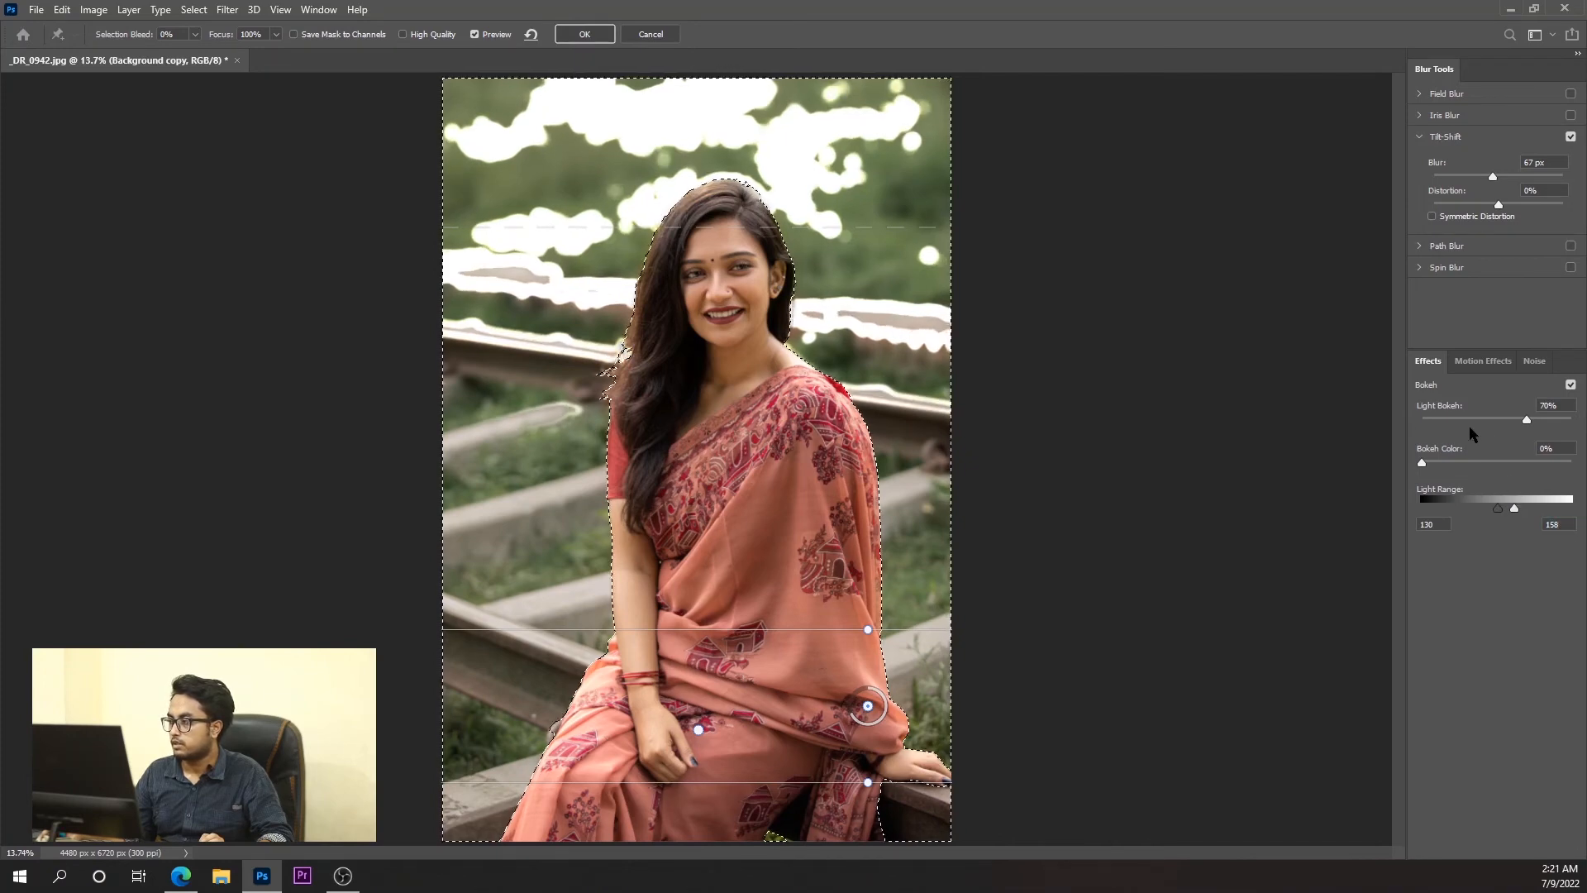
Set the light bokeh to 25% with a light range of 125–181, and apply the blur to the layer.
{"action": "left_click", "coordinate": [1470, 417]}
{"action": "left_click_drag", "start_coordinate": [1447, 420], "coordinate": [1454, 421]}
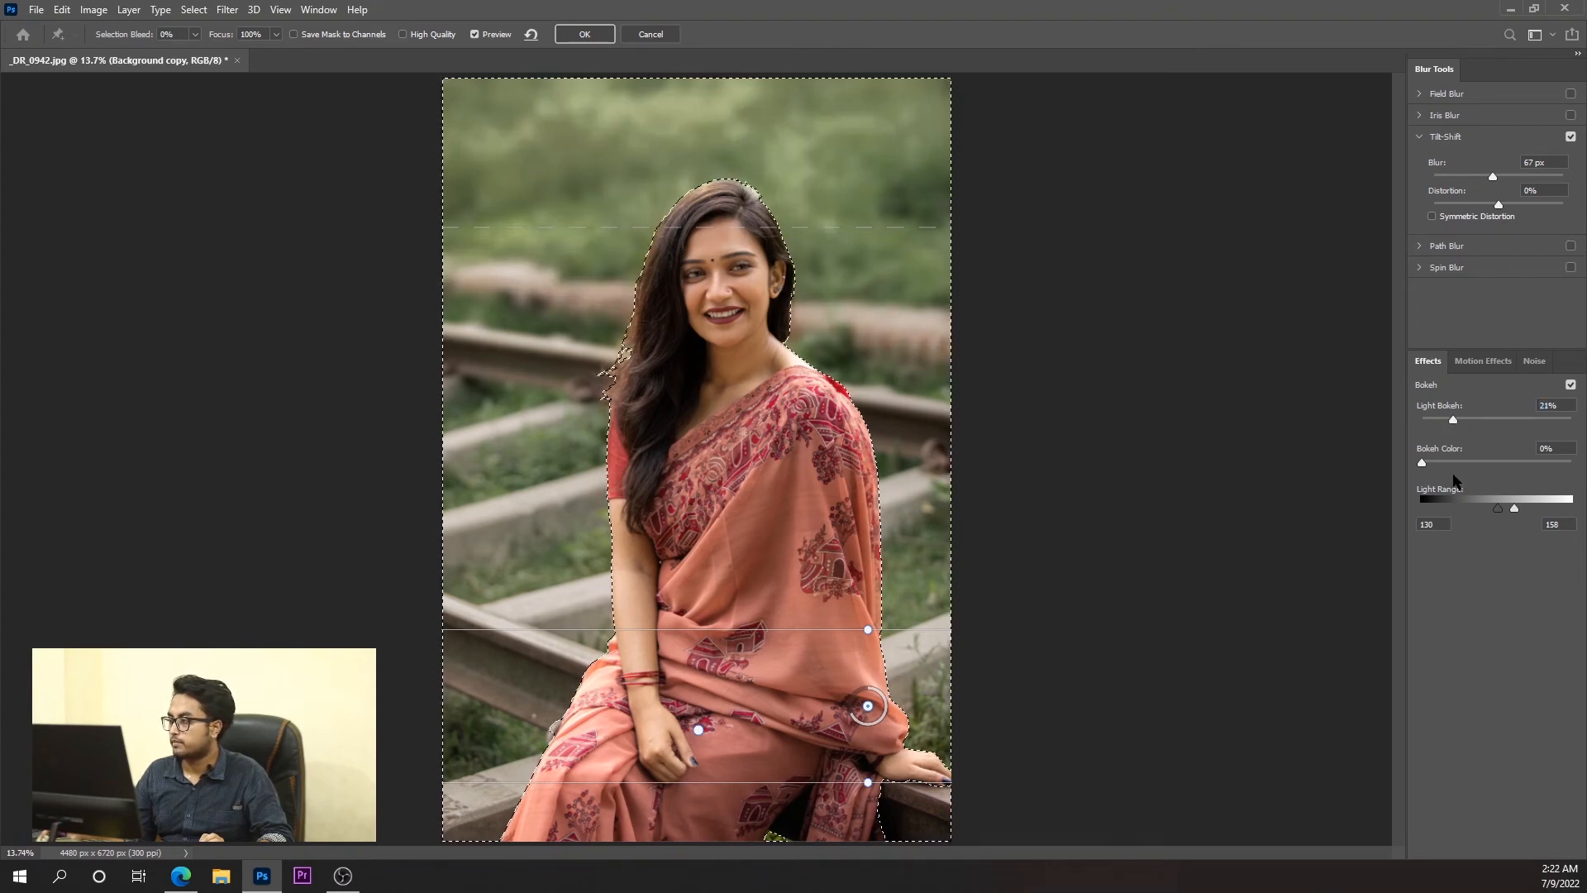
{"action": "left_click_drag", "start_coordinate": [1515, 507], "coordinate": [1495, 509]}
{"action": "left_click_drag", "start_coordinate": [1453, 420], "coordinate": [1468, 421]}
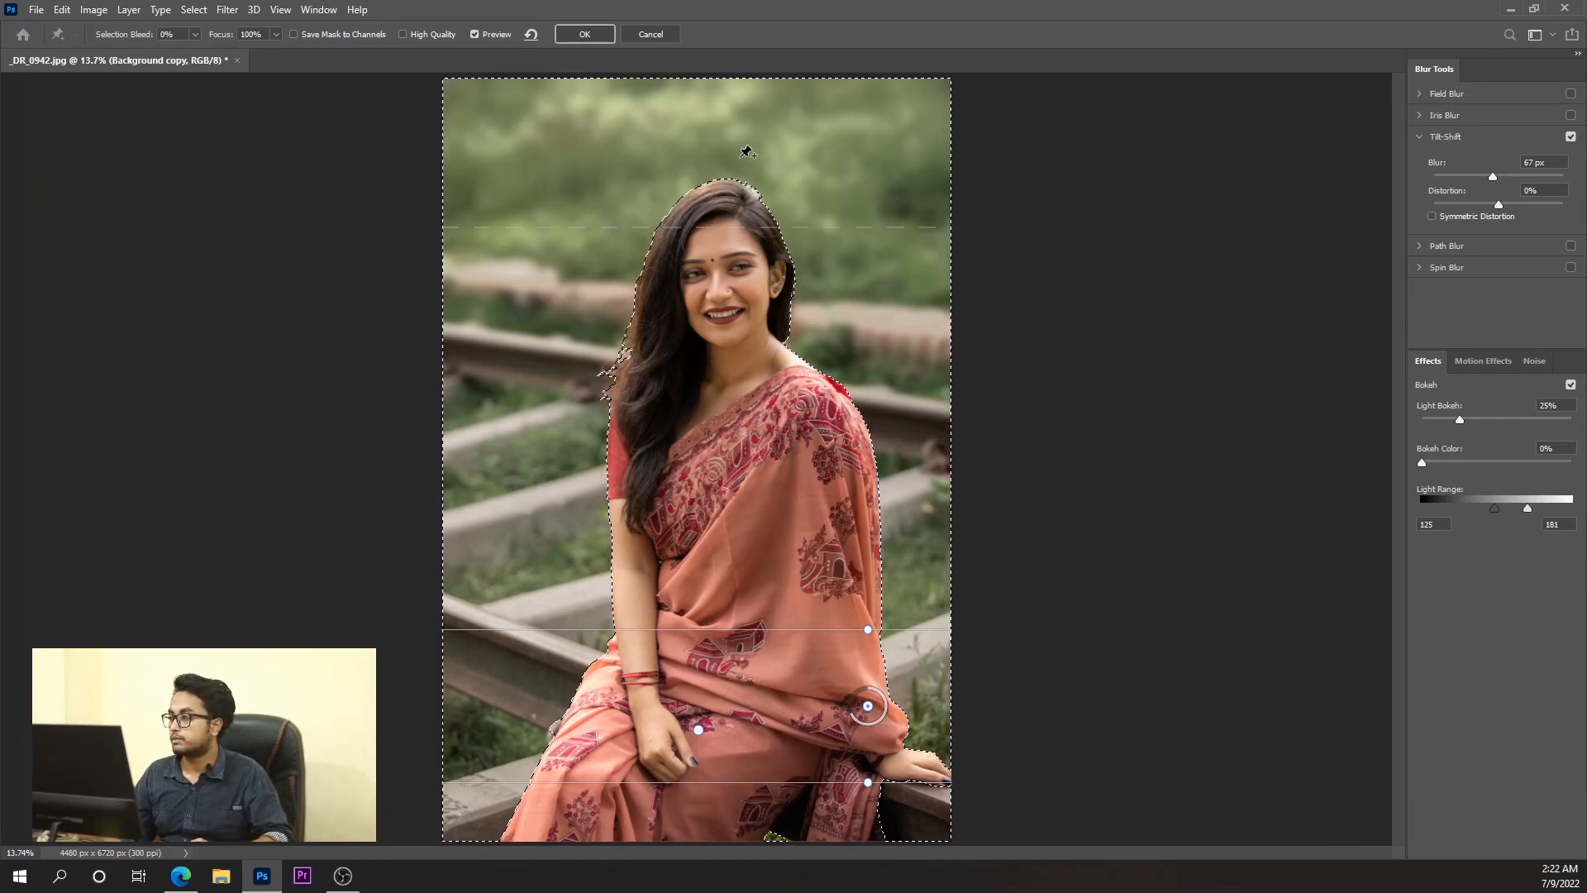
{"action": "left_click", "coordinate": [585, 38]}
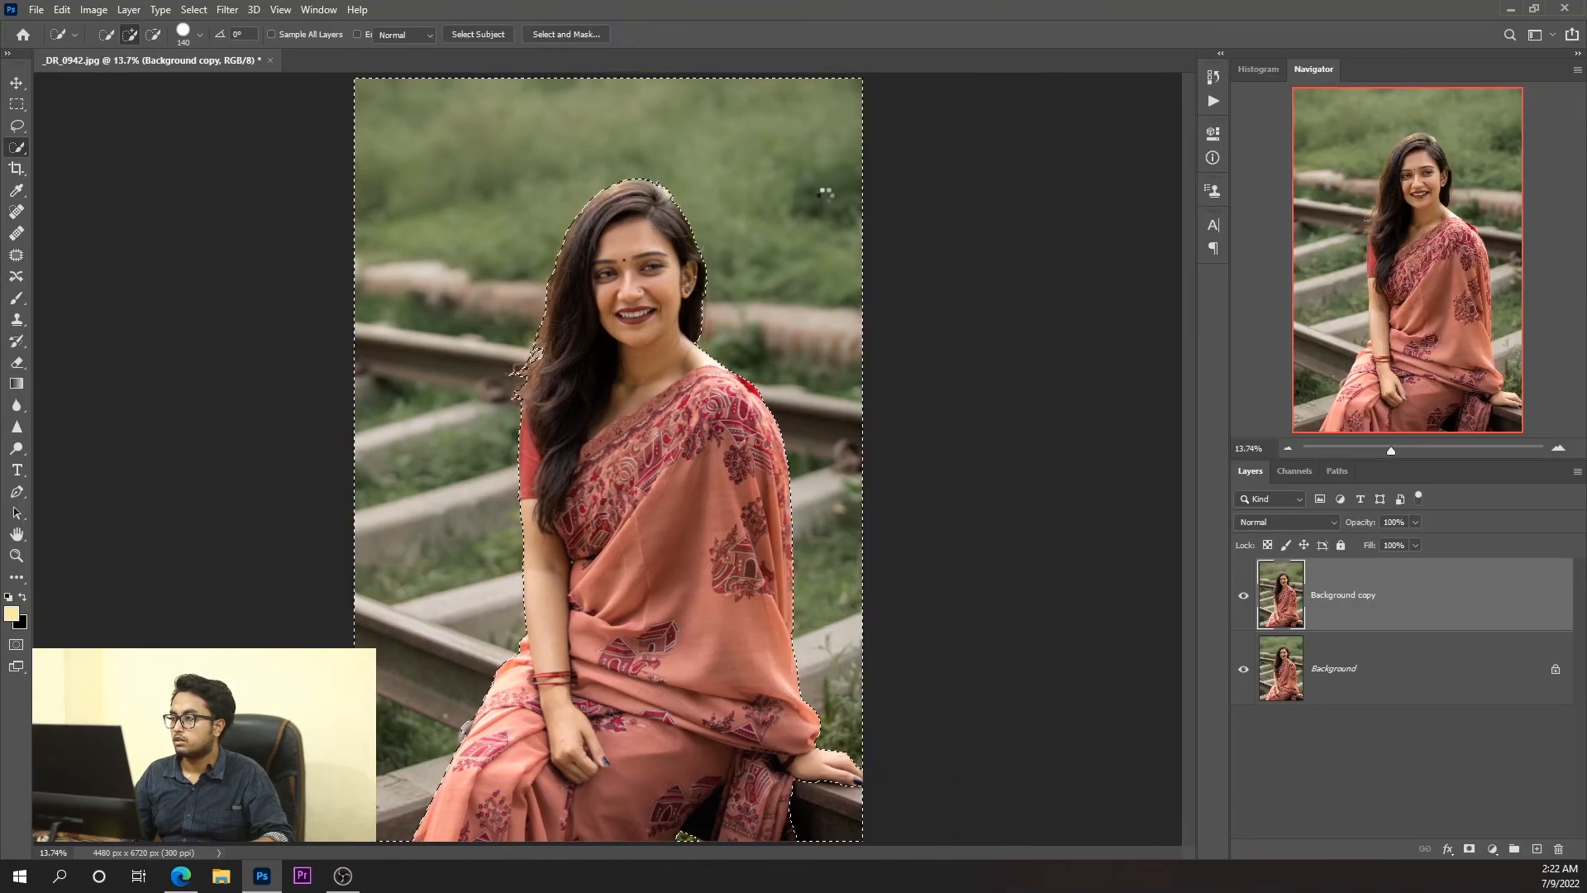
Deselect the surroundings and toggle the Background copy layer's visibility to compare the blurred result with the original.
{"action": "left_click", "coordinate": [1246, 599]}
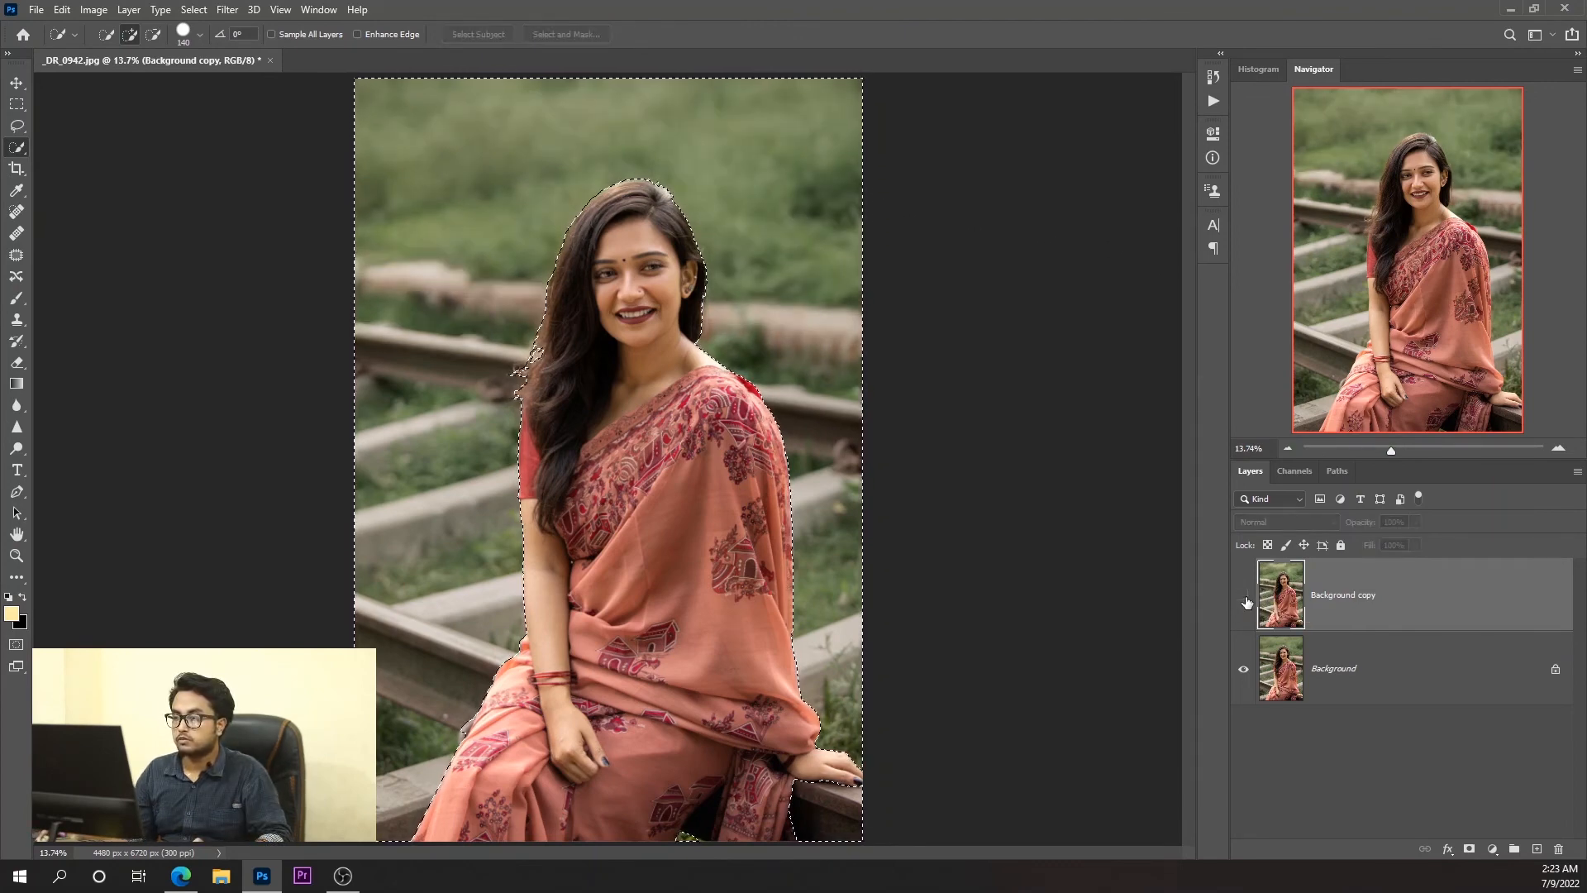
{"action": "left_click", "coordinate": [1246, 599]}
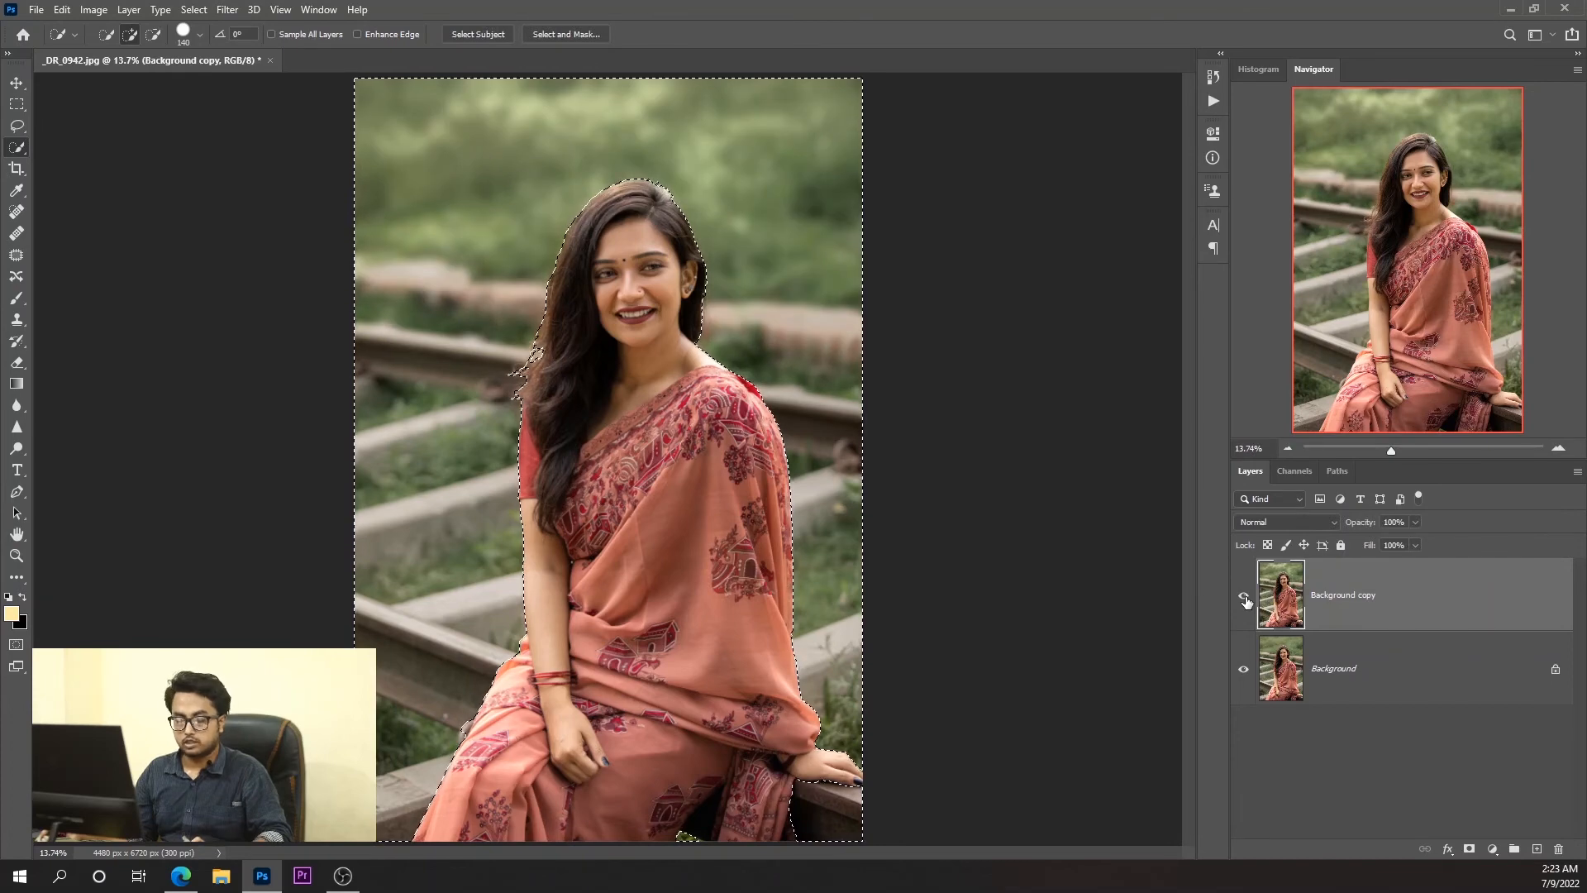
{"action": "key", "text": "ctrl+d"}
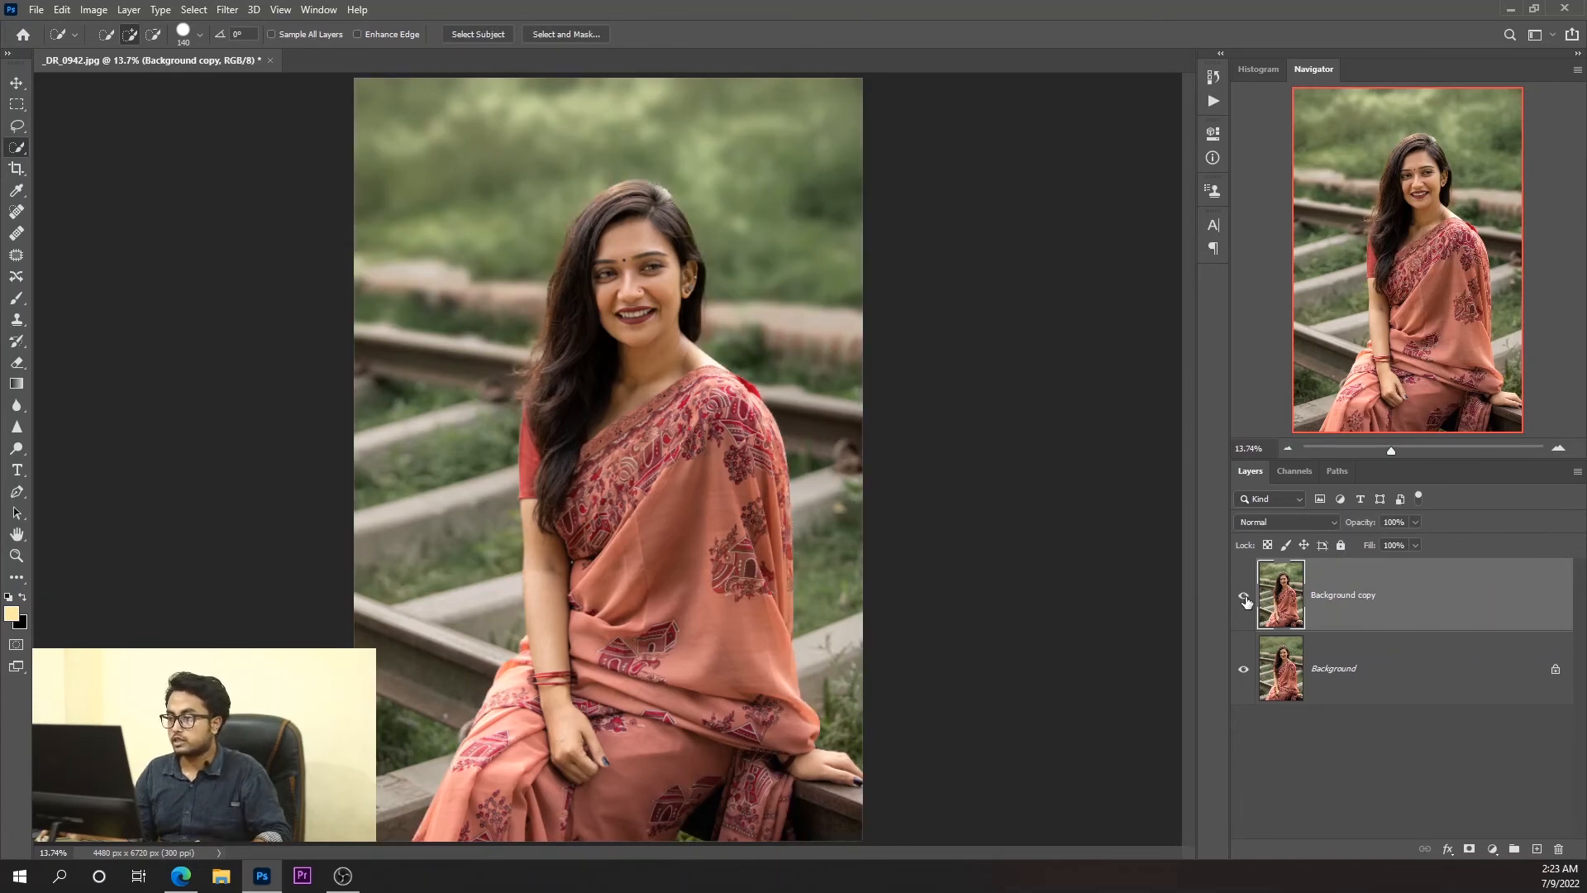
{"action": "left_click", "coordinate": [1245, 599]}
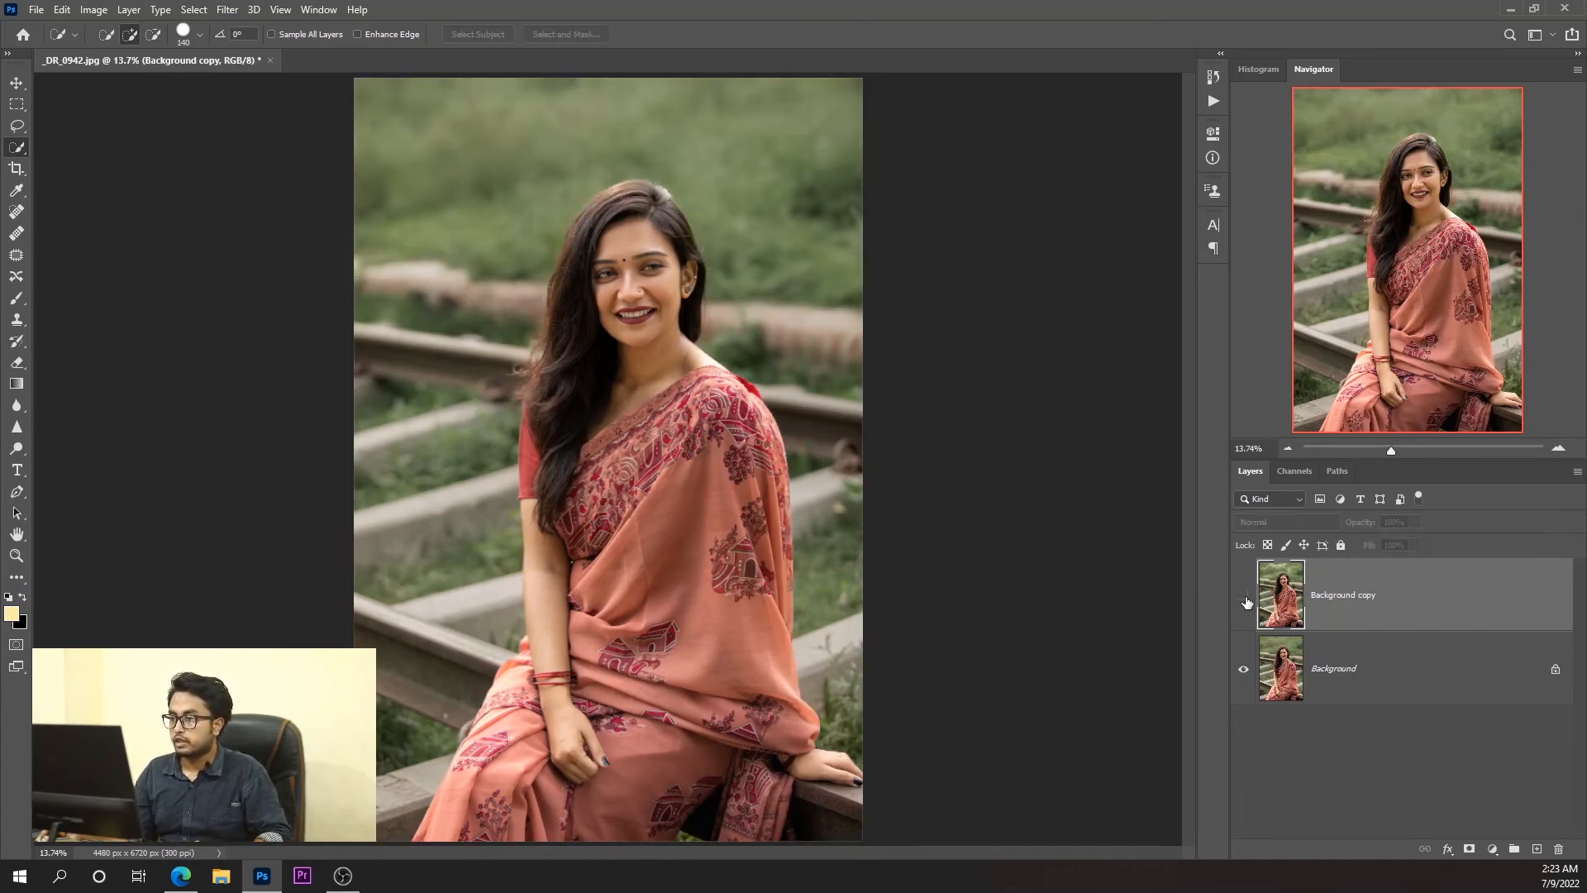
{"action": "left_click", "coordinate": [1245, 598]}
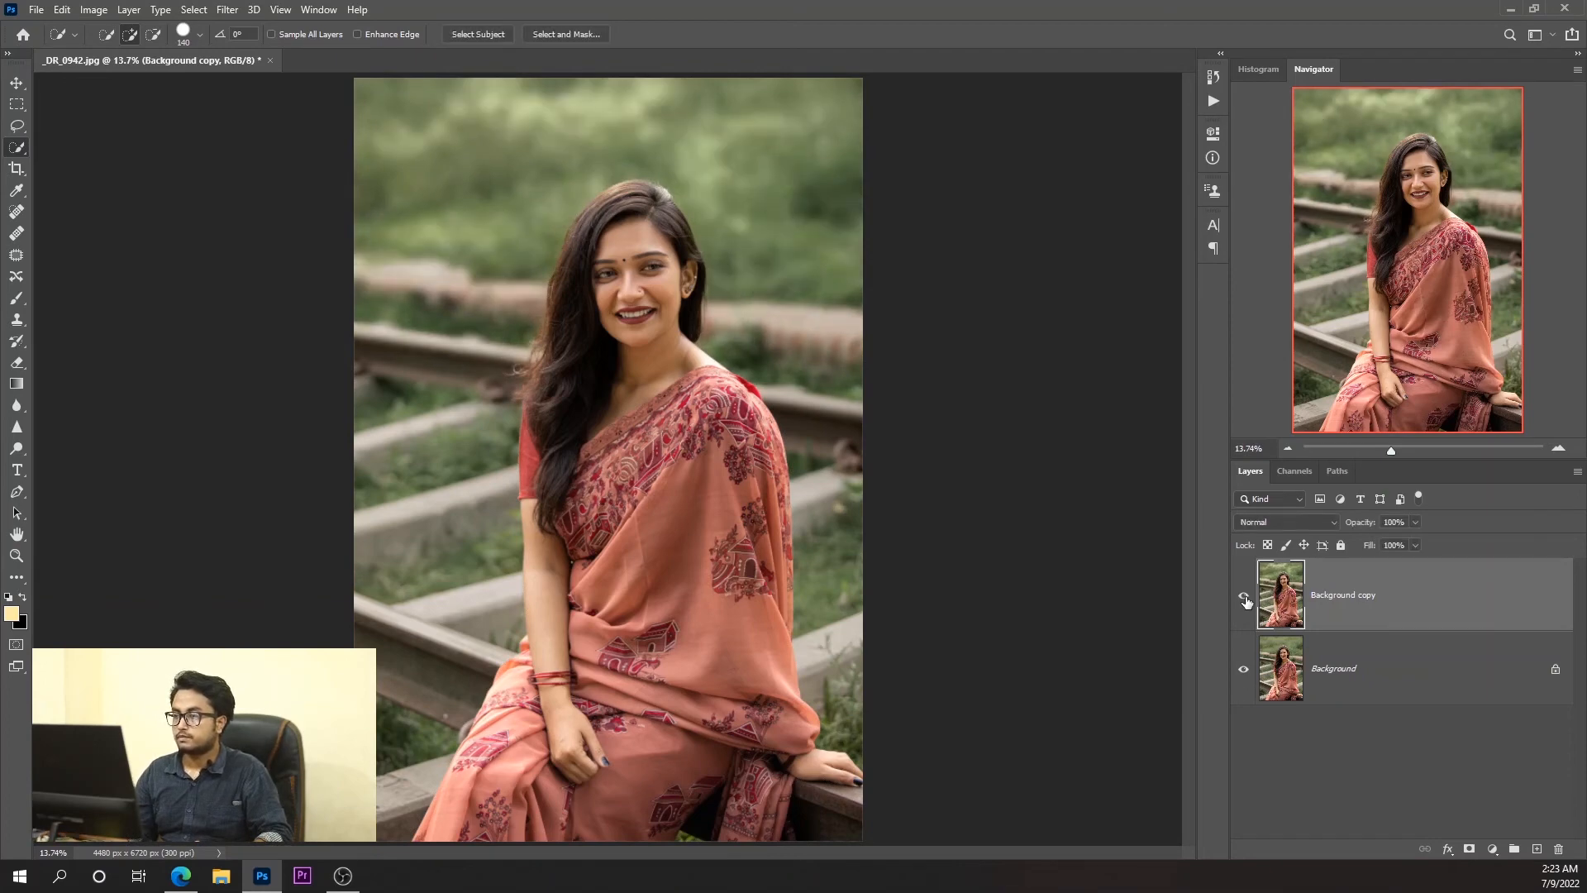